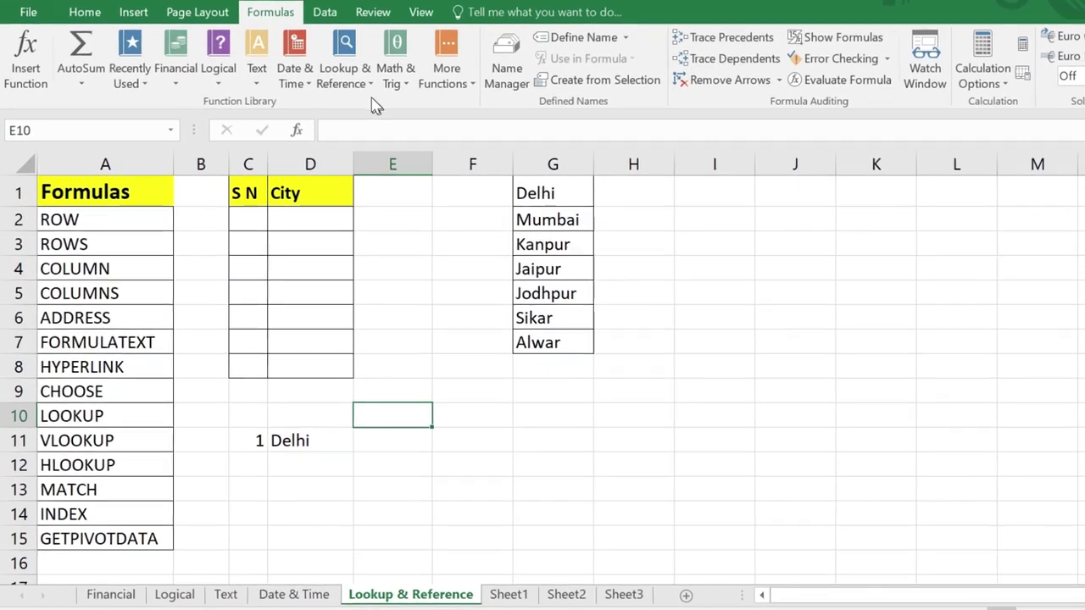
After browsing the Lookup & Reference functions, enter =ROW(G5) in E2 to return 5.
click(322, 101)
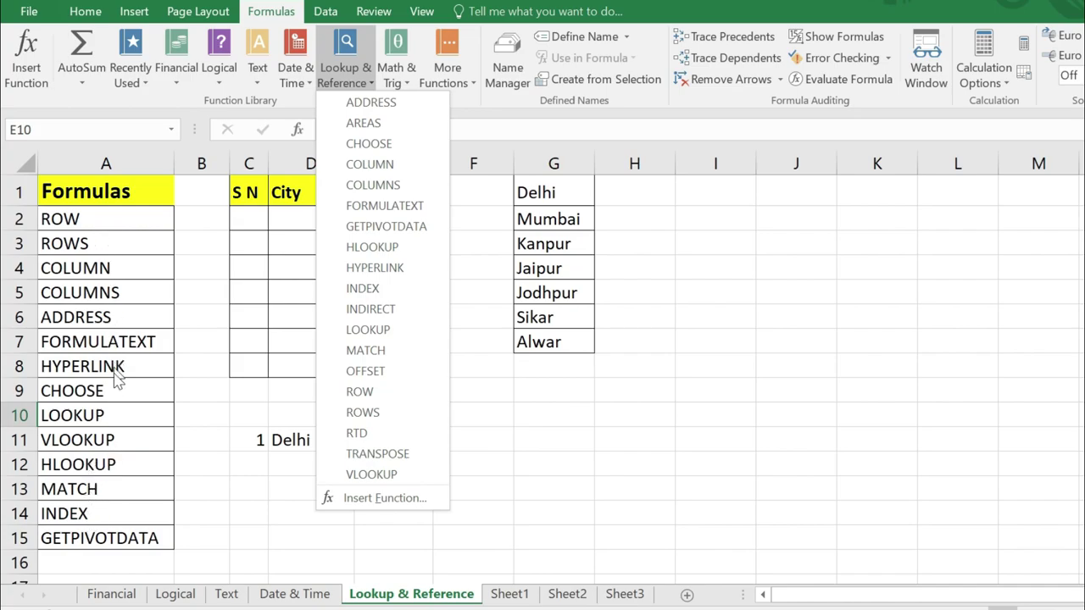
click(115, 222)
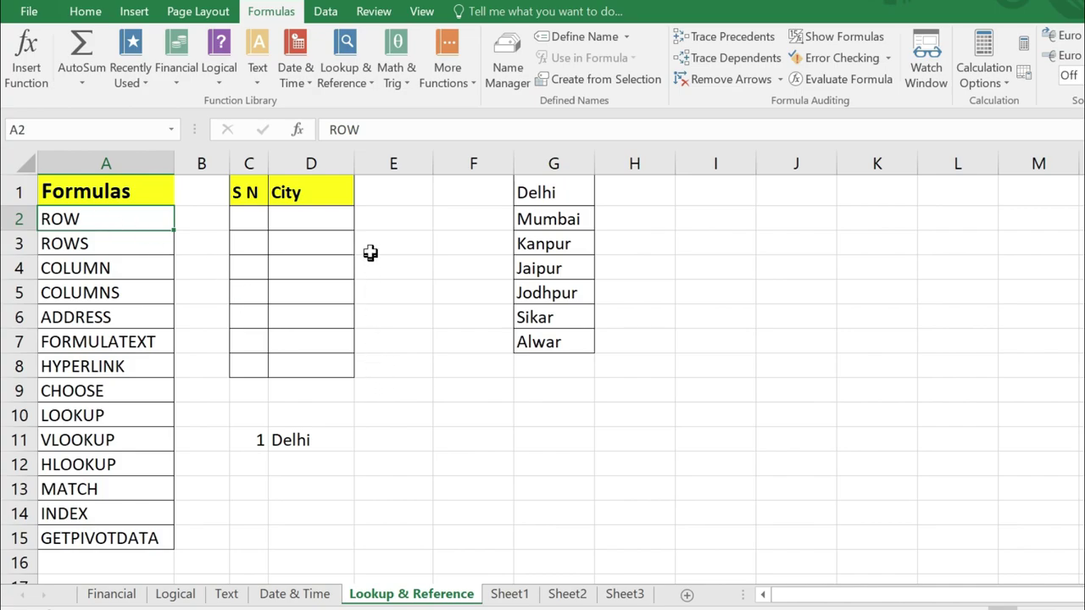
click(381, 219)
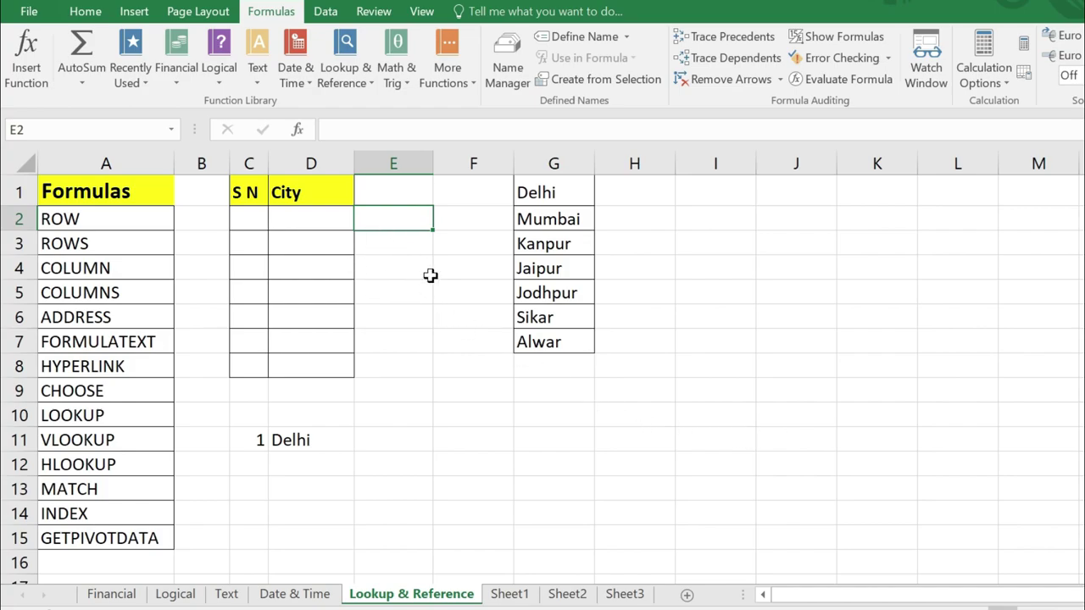
text(=)
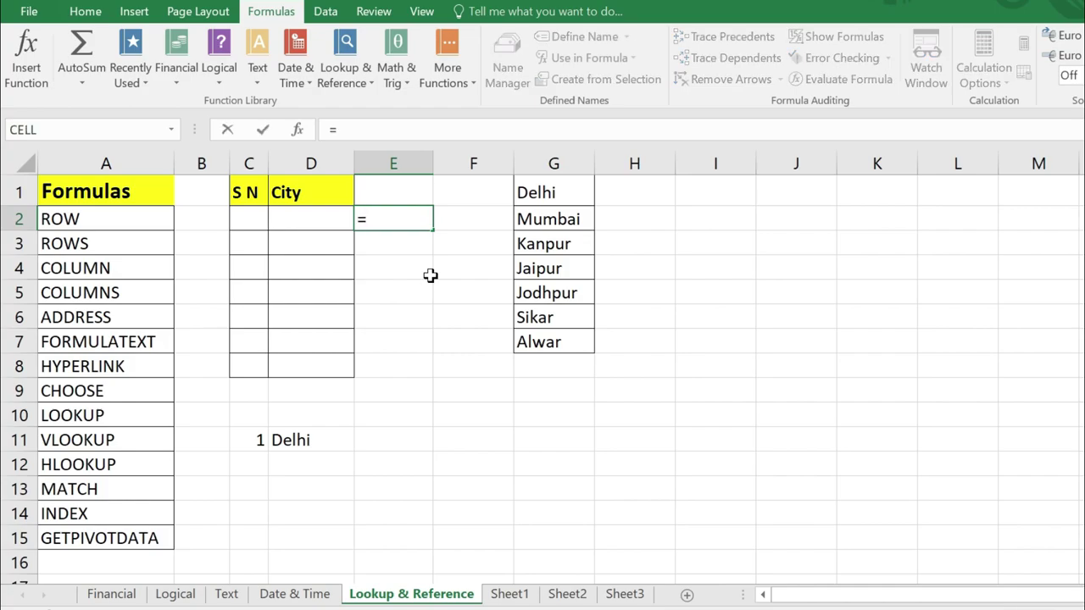
text(row)
key(Tab)
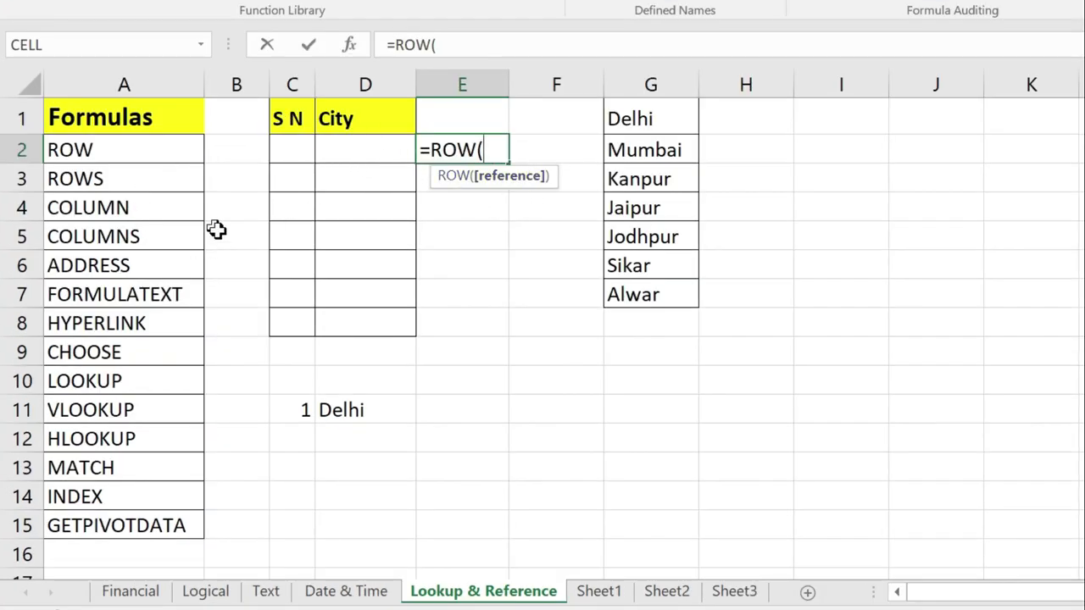
click(649, 244)
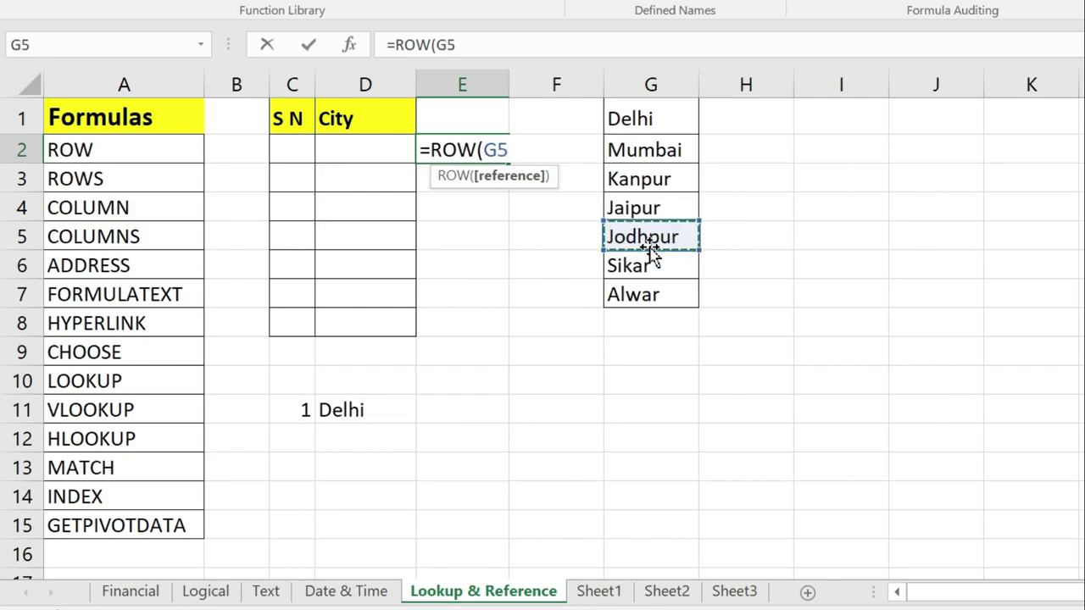
text())
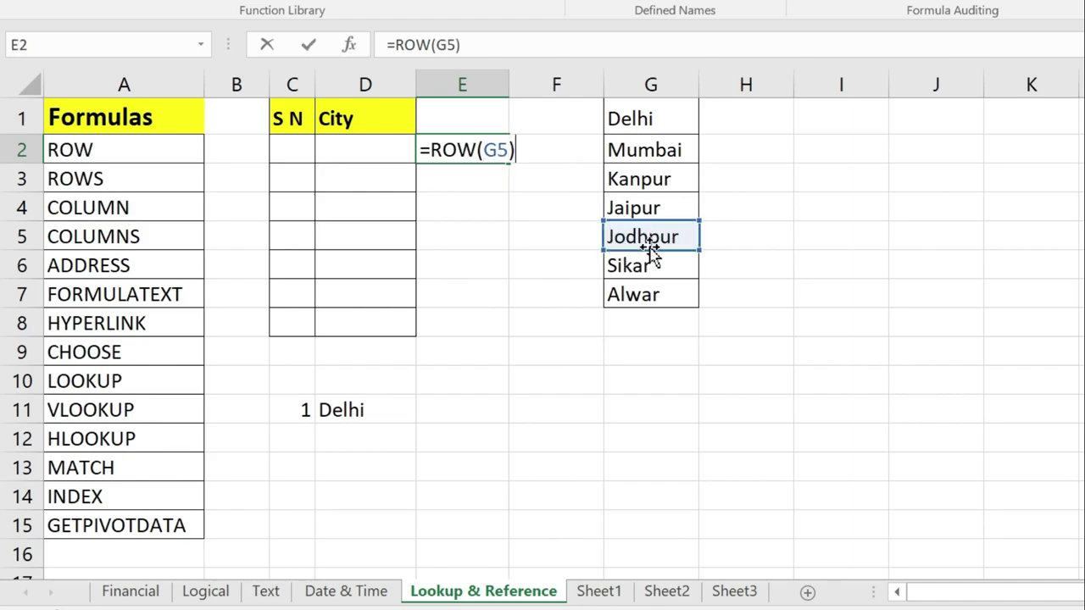
key(Return)
Compare E2's ROW result with the Jodhpur cell G5, then move down to E3.
click(478, 150)
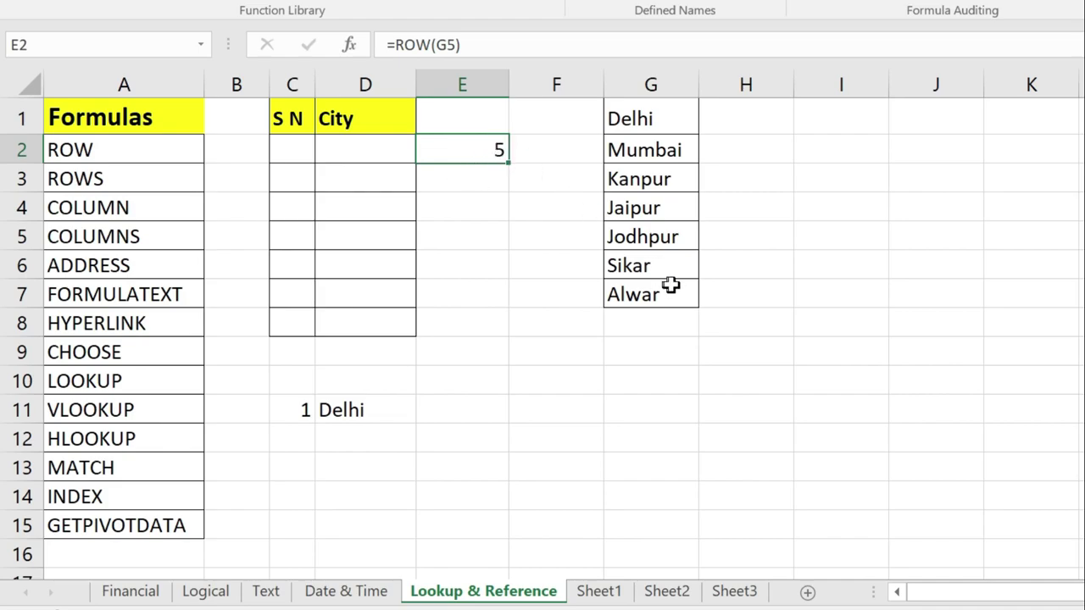
click(651, 237)
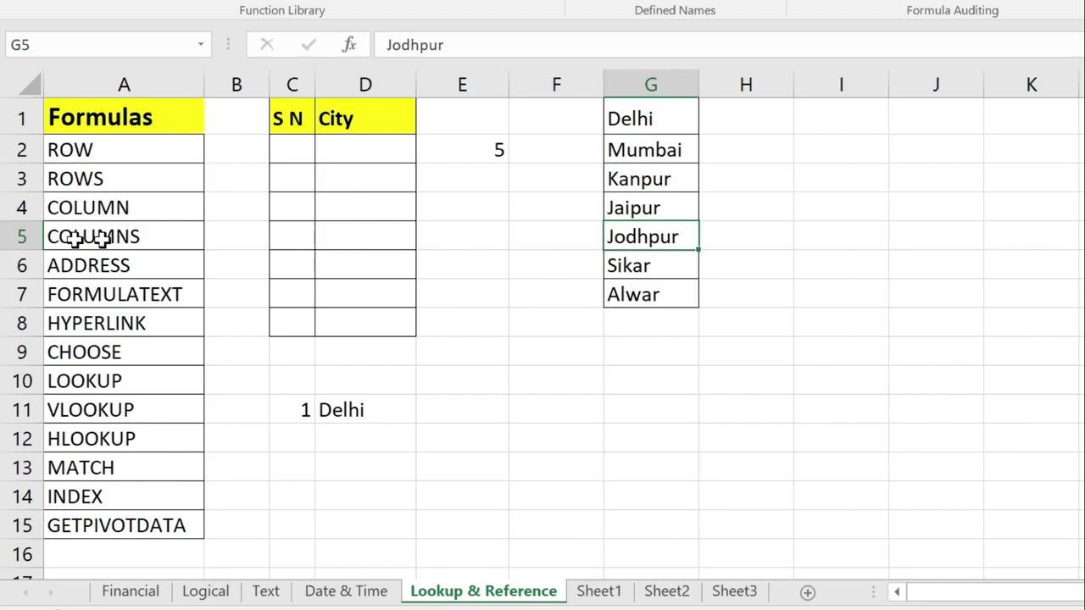
click(491, 150)
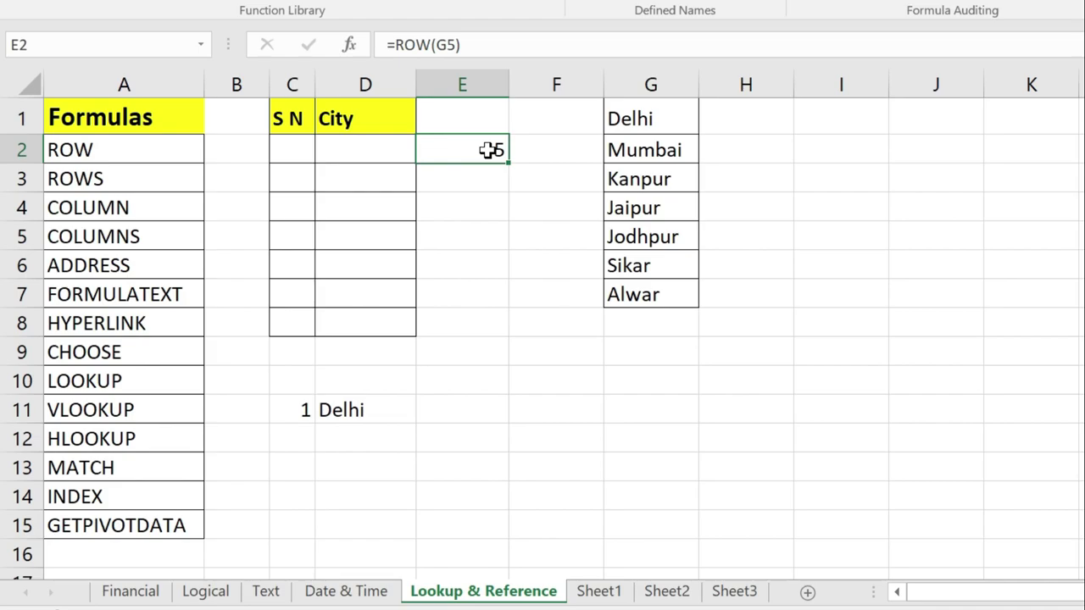
key(Return)
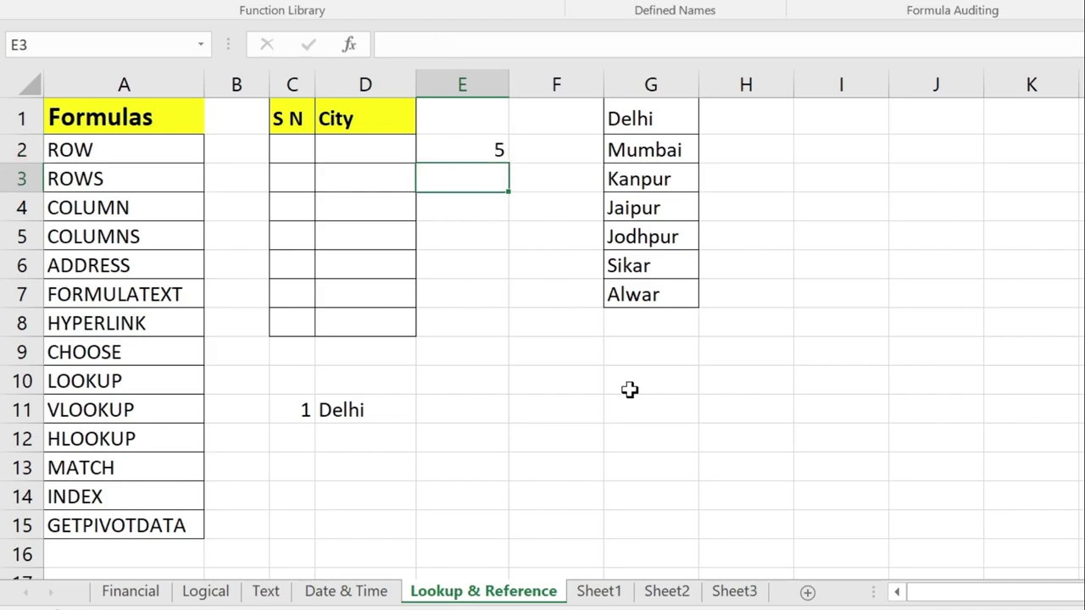
Enter =ROW() with no argument in E3, returning 3.
text(=row)
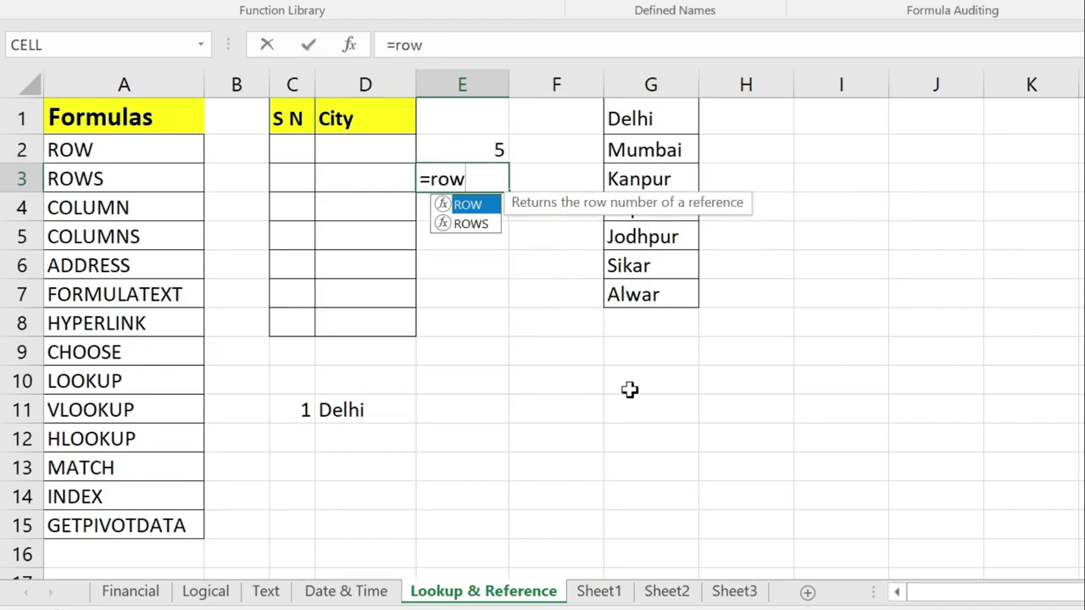
key(Tab)
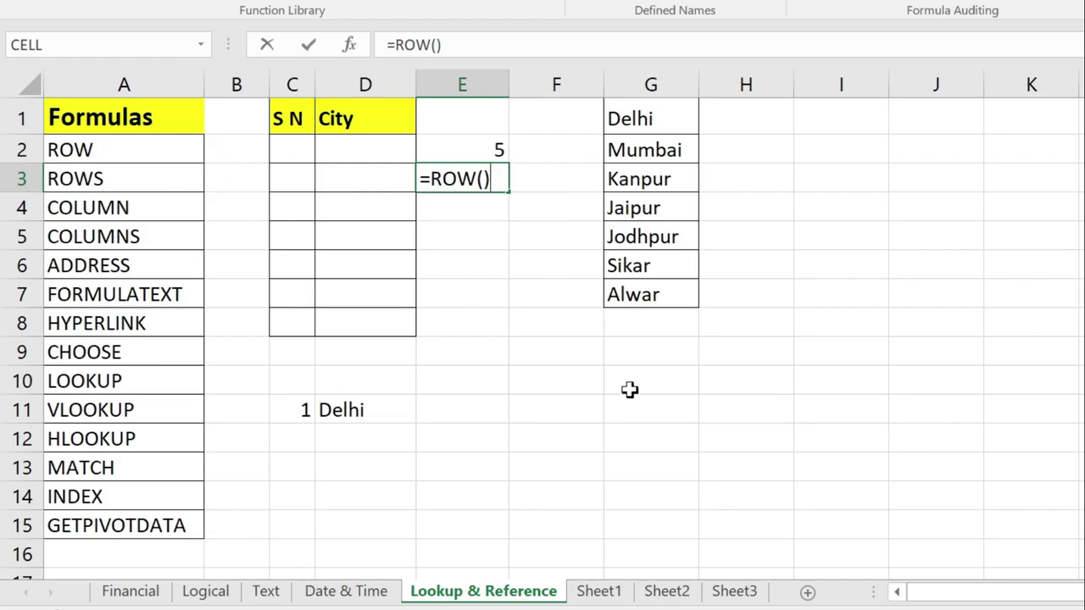
key(Return)
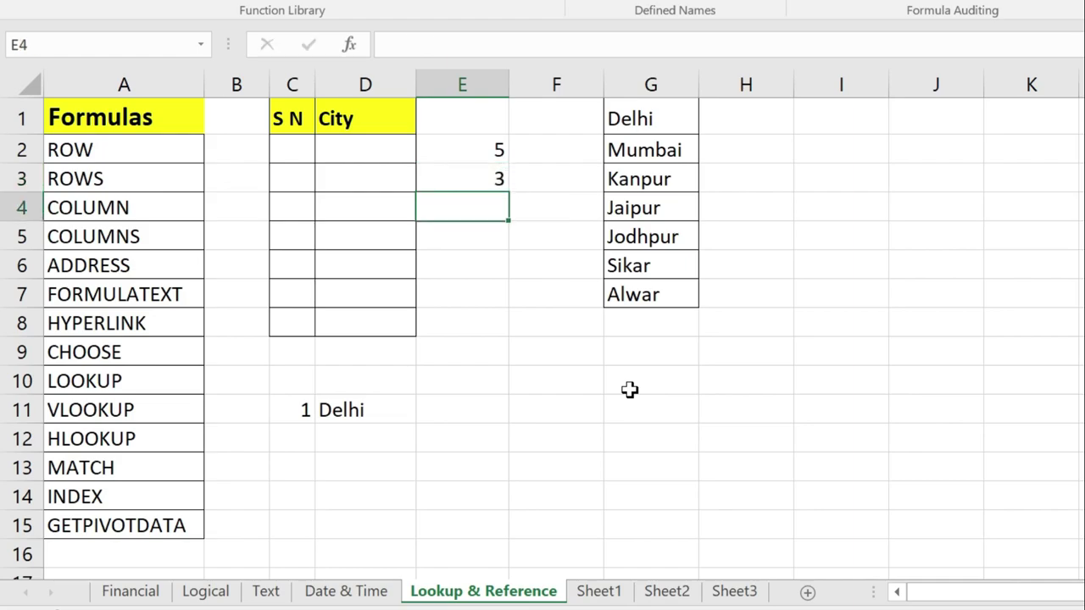
Reopen E3's =ROW() formula to recheck it and commit it unchanged.
click(481, 179)
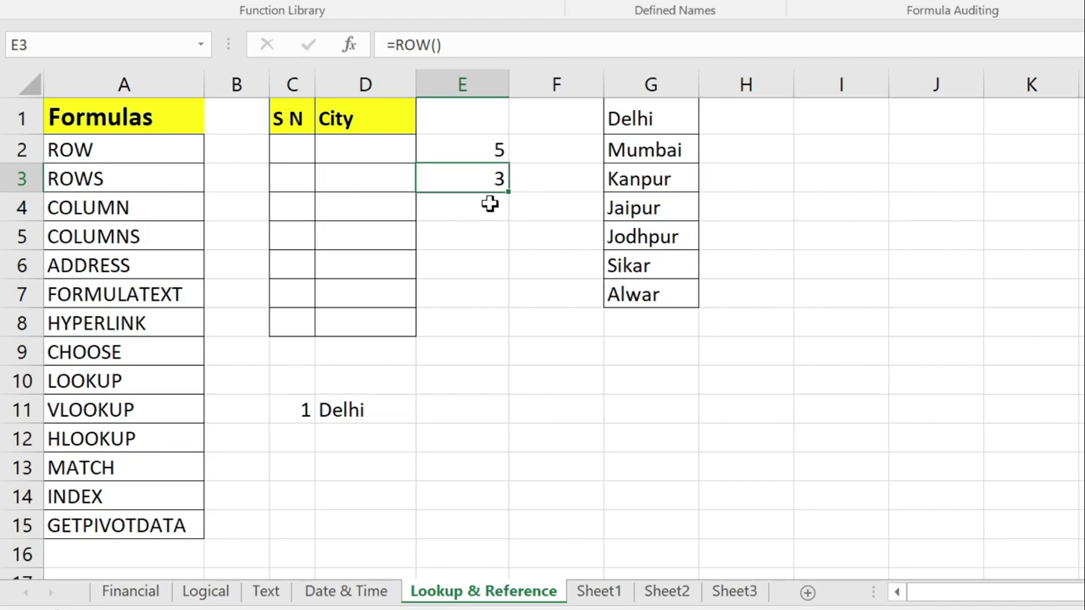
click(487, 209)
click(475, 182)
click(488, 209)
click(494, 179)
double_click(483, 181)
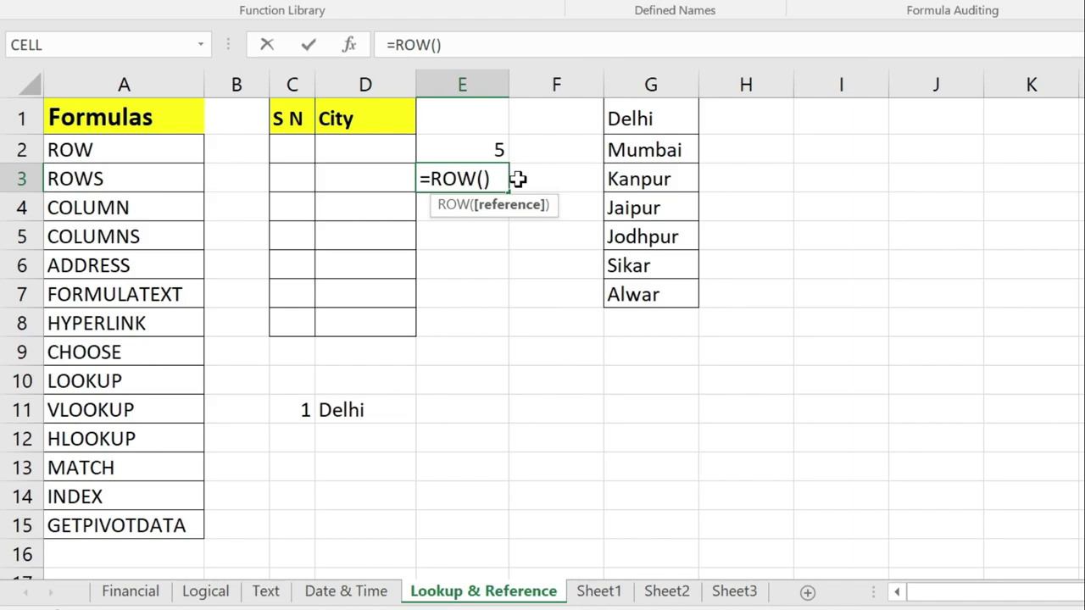
key(Return)
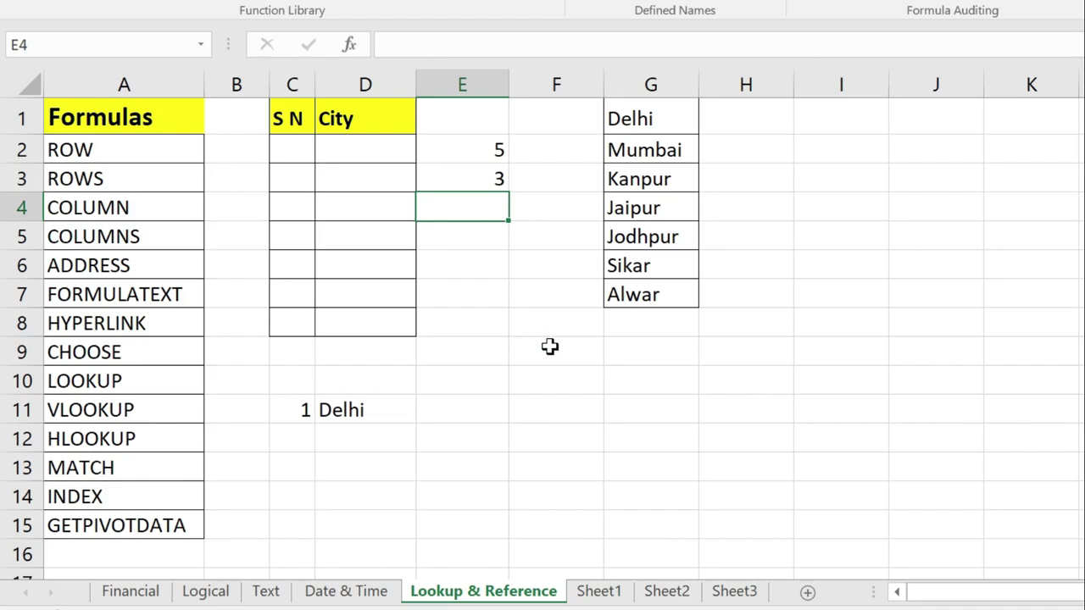
Enter =COLUMN(D11) in E4, returning 4 for the Delhi cell's column.
text(=co)
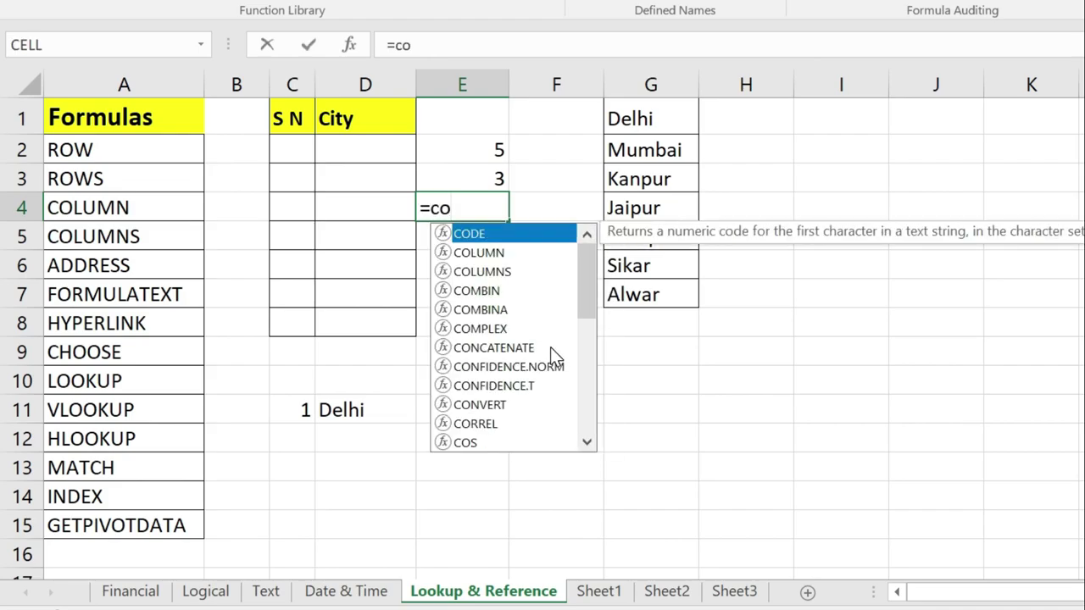
text(l)
key(Tab)
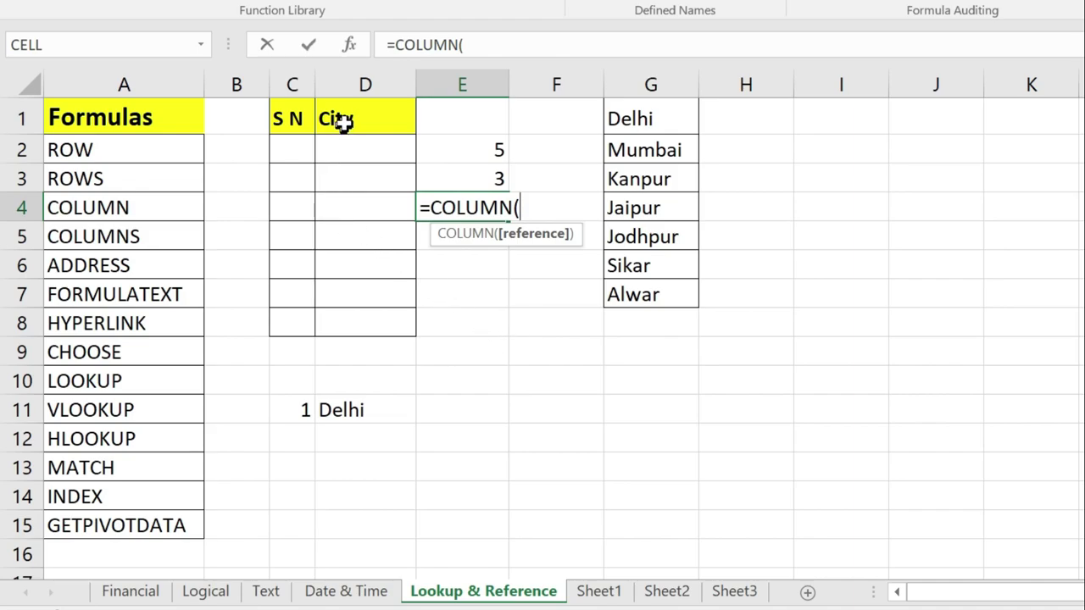
click(343, 403)
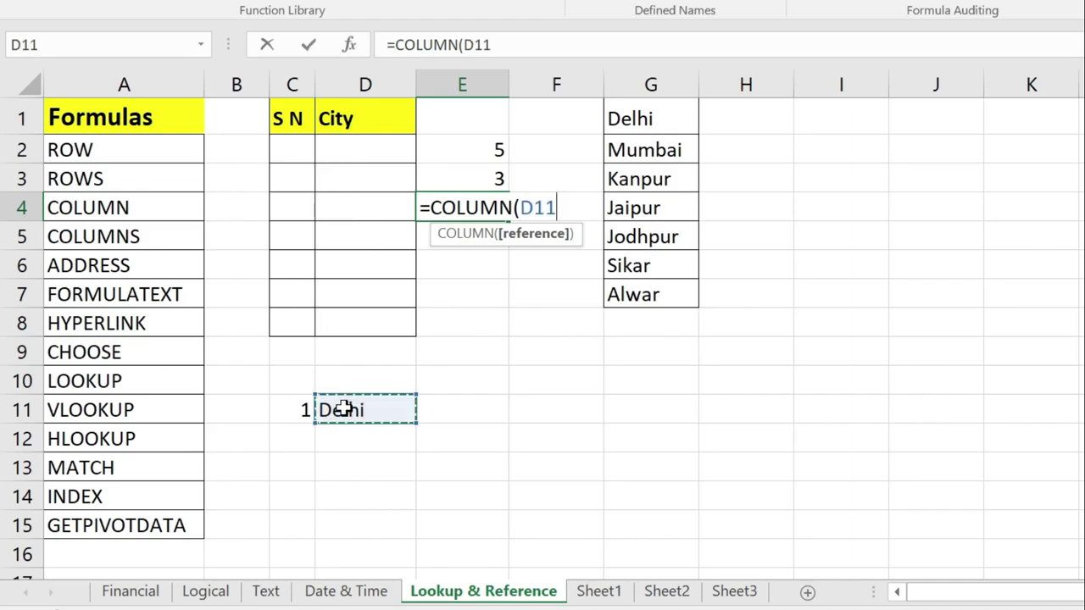
text())
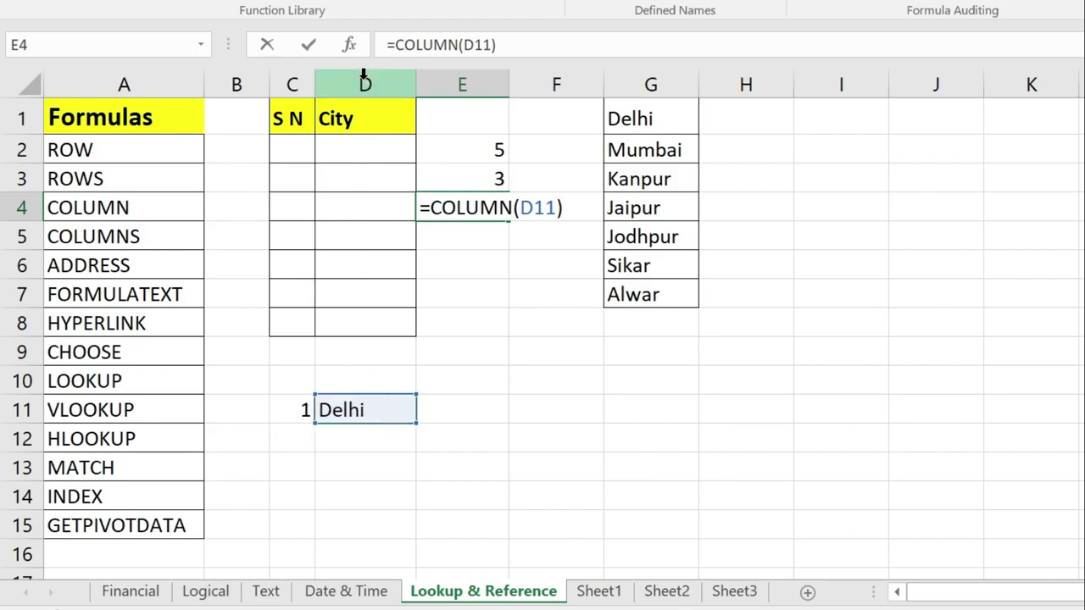
key(Return)
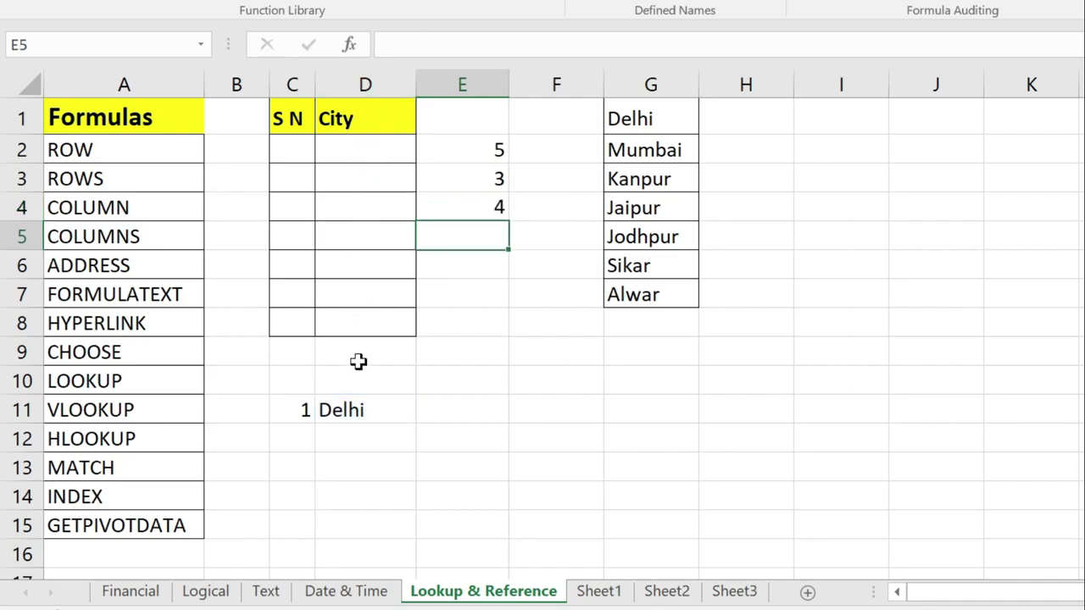
click(458, 208)
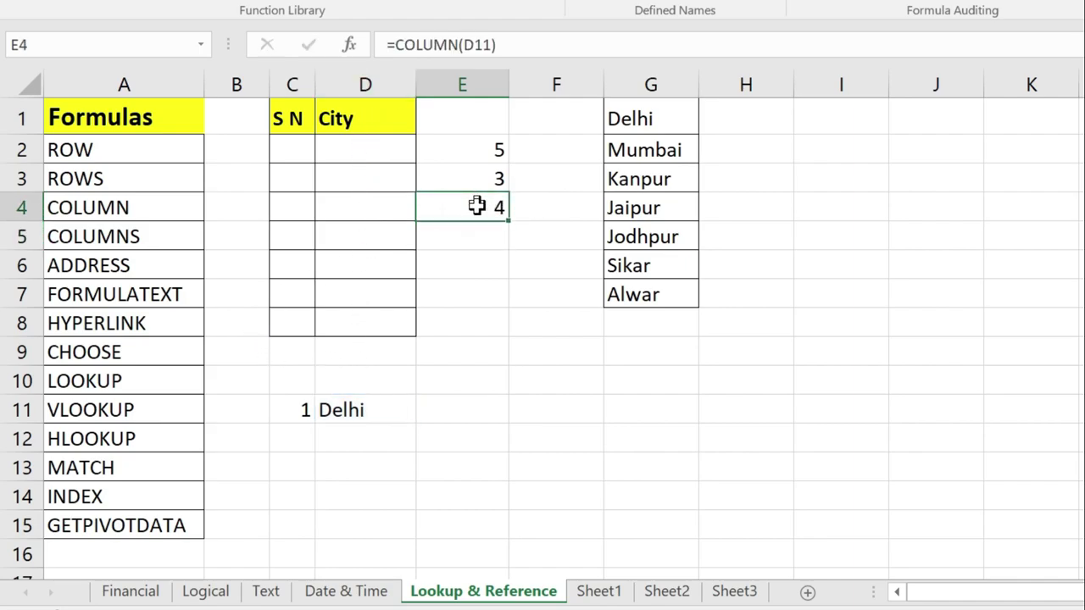
click(104, 179)
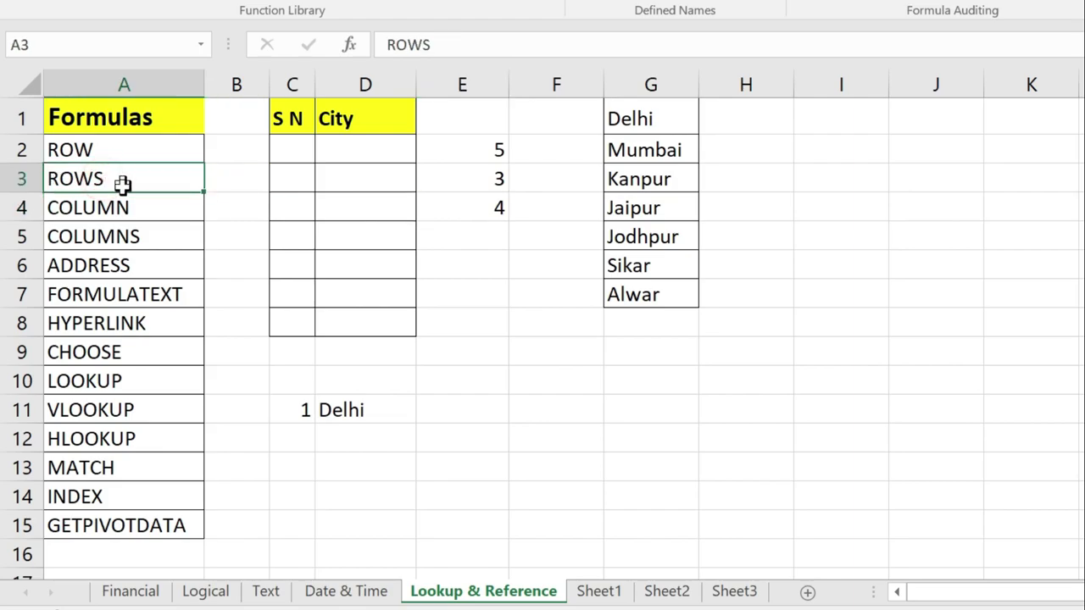
Clear the three example results in E2:E4.
drag(473, 144, 475, 211)
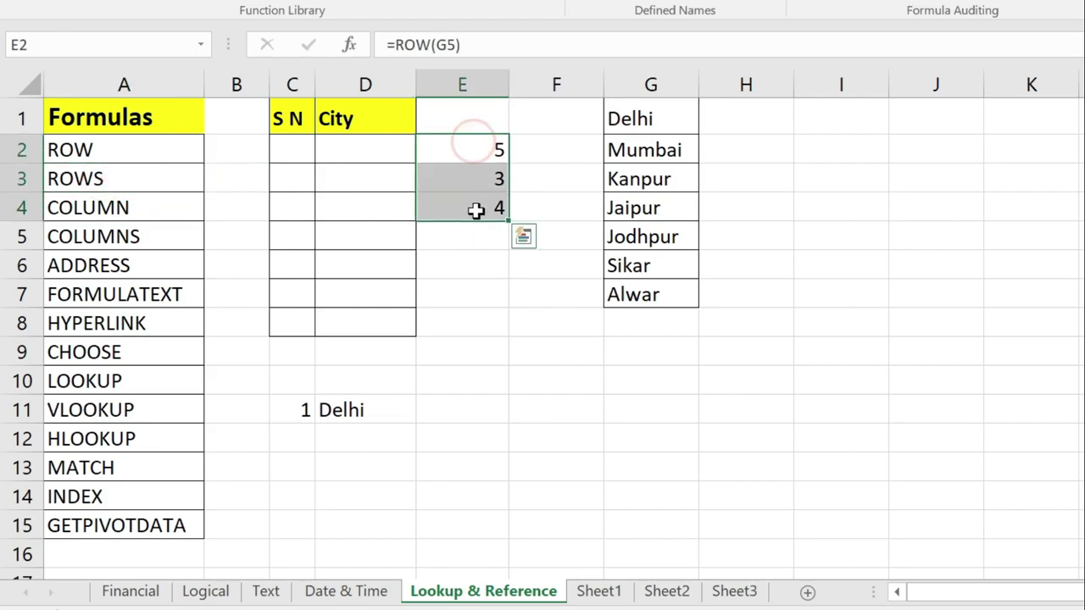
key(Delete)
click(469, 151)
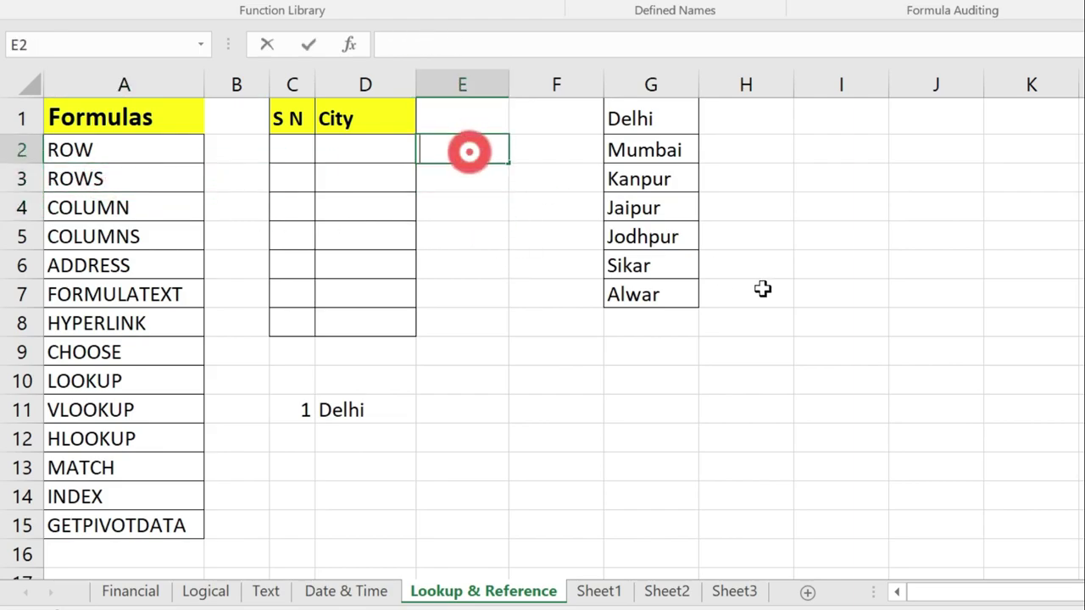
Enter =ROWS(F4:I10) in E2, returning 7, and reopen it to show the range.
text(=ro)
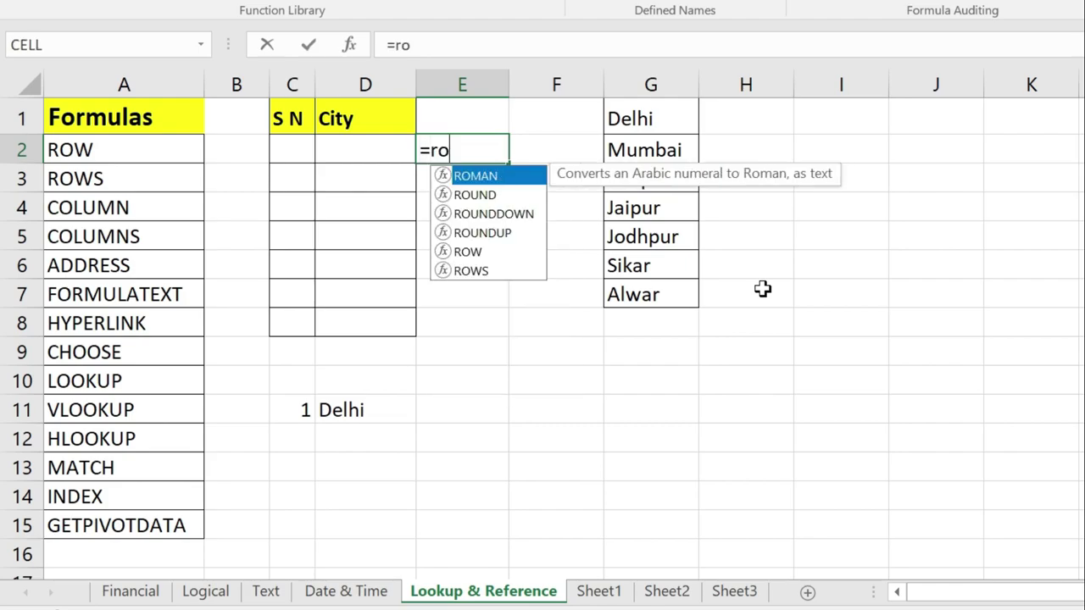
text(ws)
key(Tab)
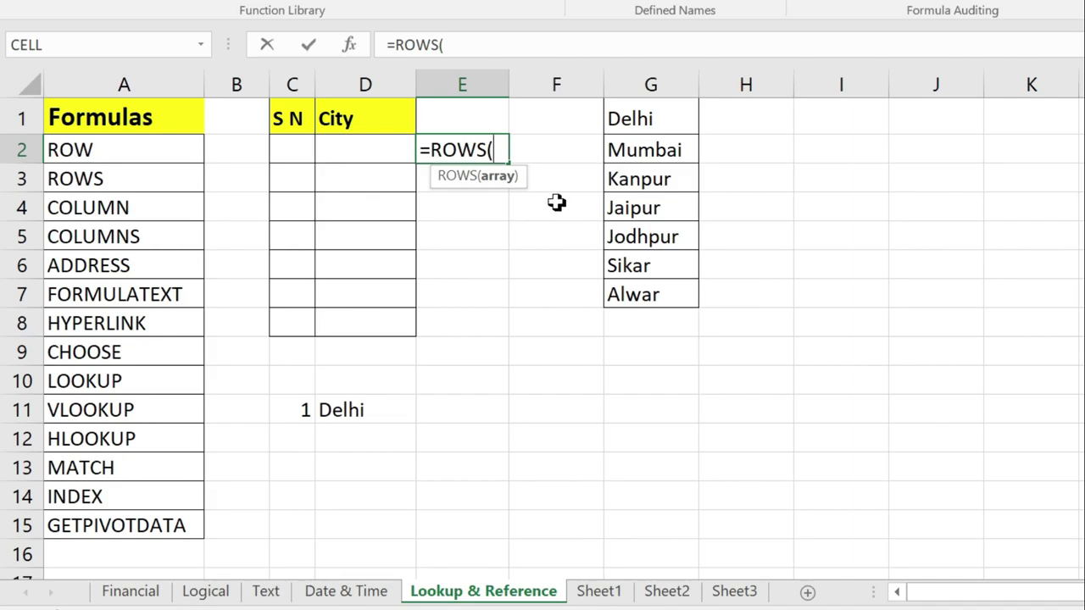
drag(514, 210, 811, 390)
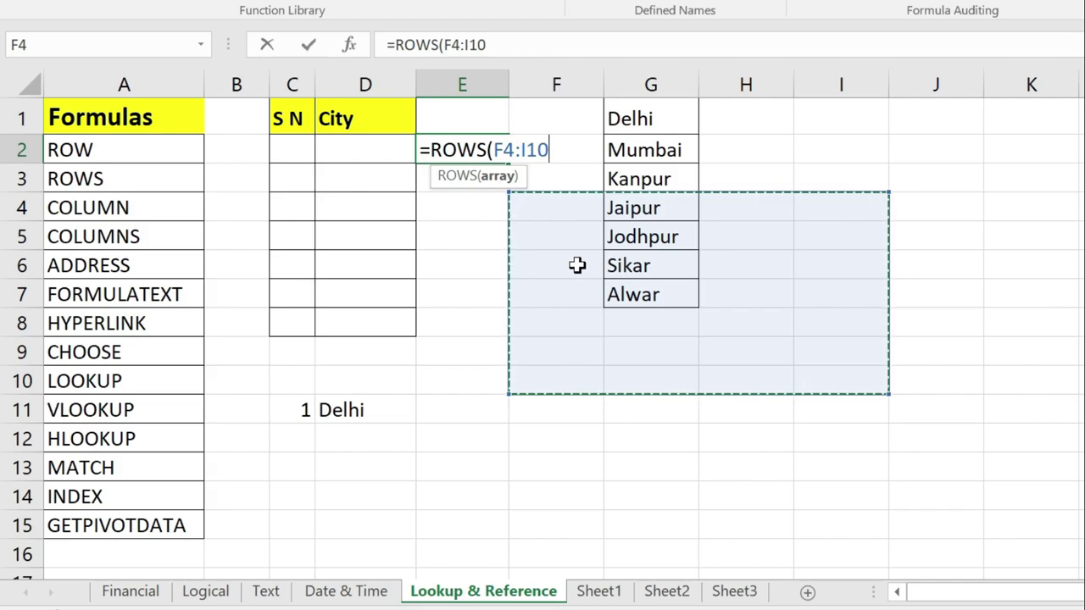
text())
key(Return)
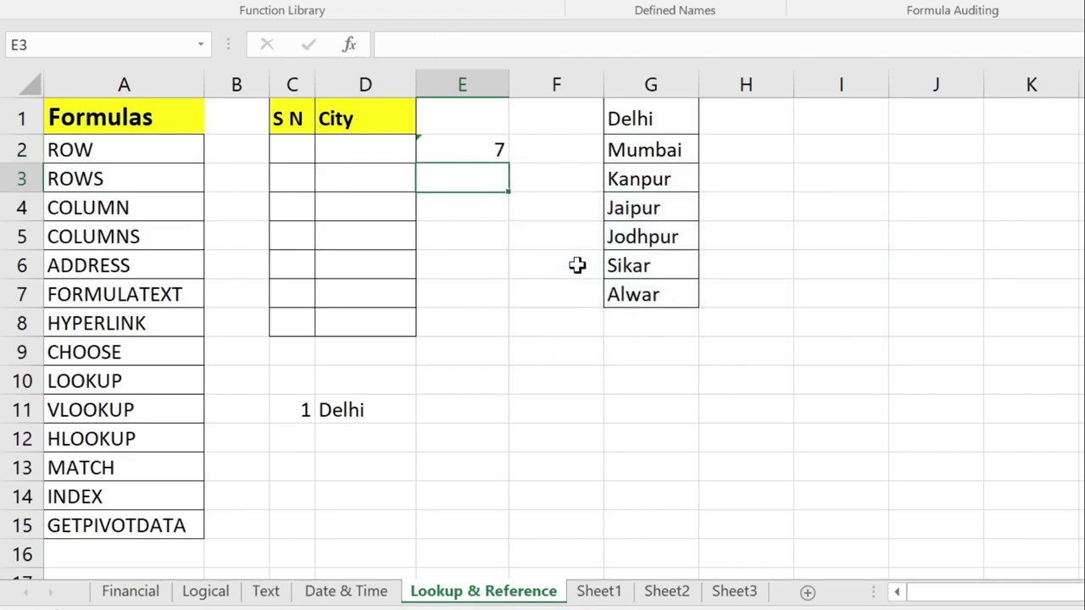
click(490, 159)
double_click(490, 159)
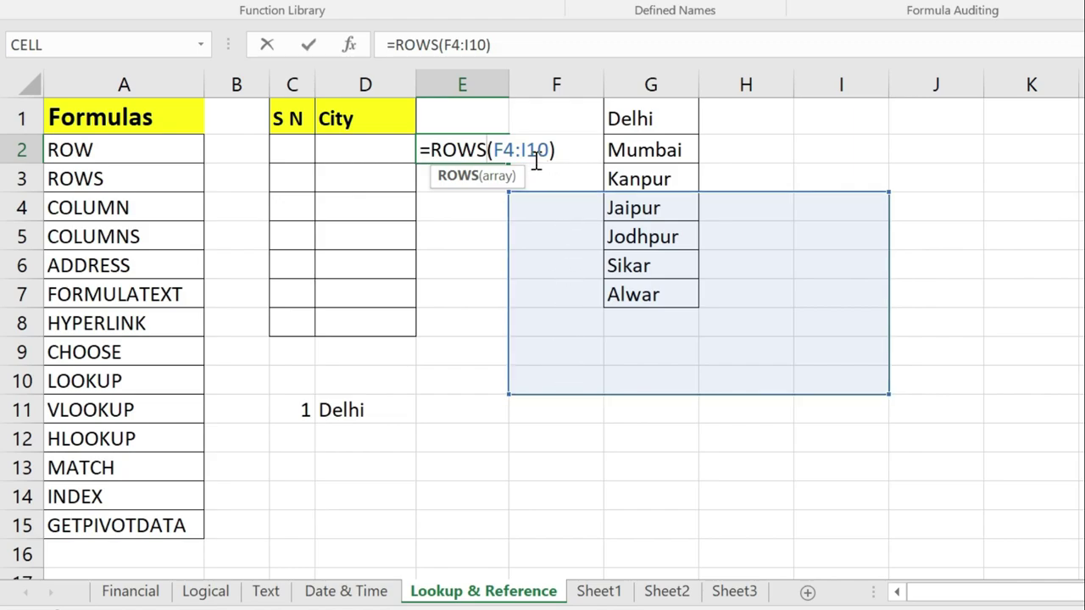
Enter =COLUMNS(F6:I13) in E3, returning 4, and review its range.
key(Return)
text(=)
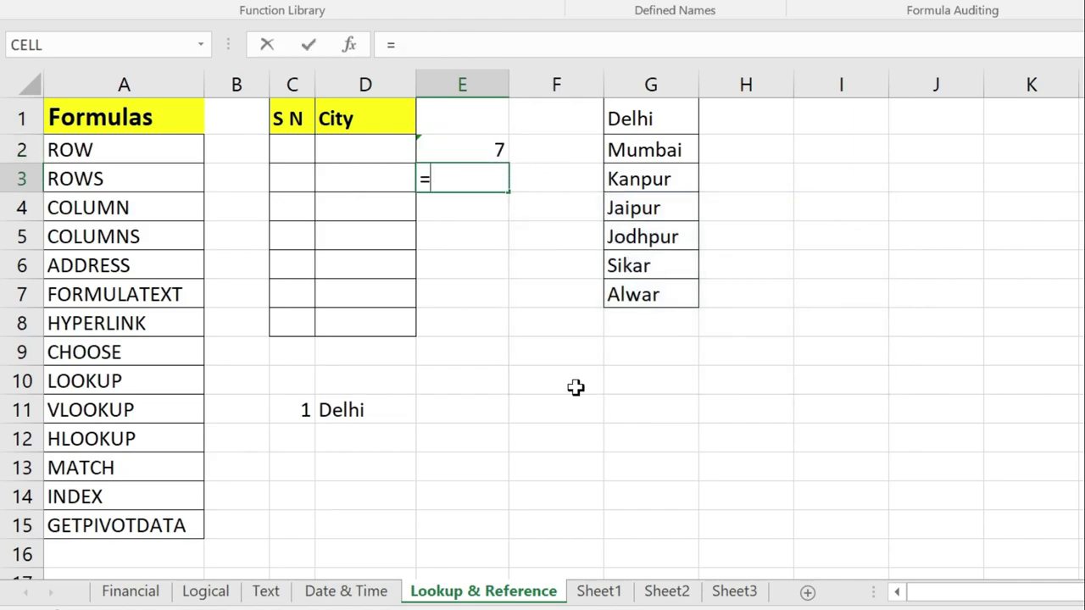
text(col)
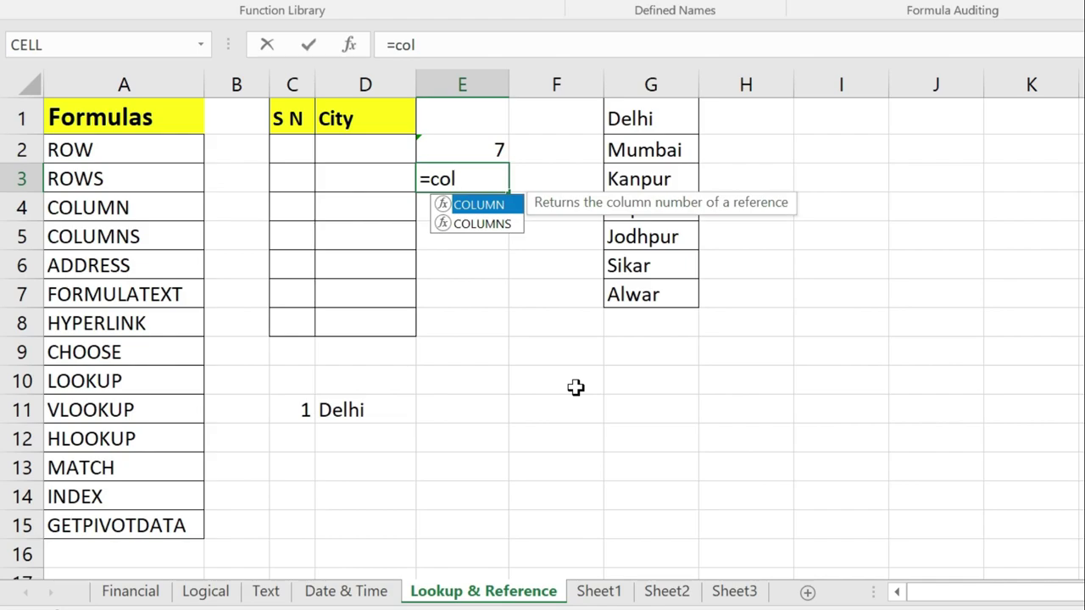
key(Down)
key(Tab)
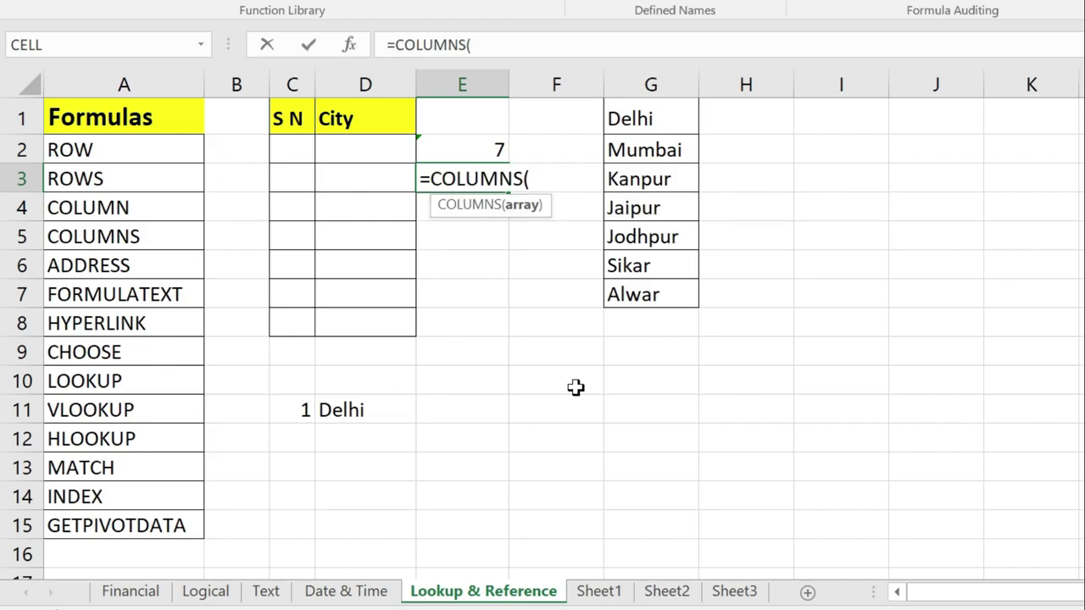
drag(562, 266, 670, 461)
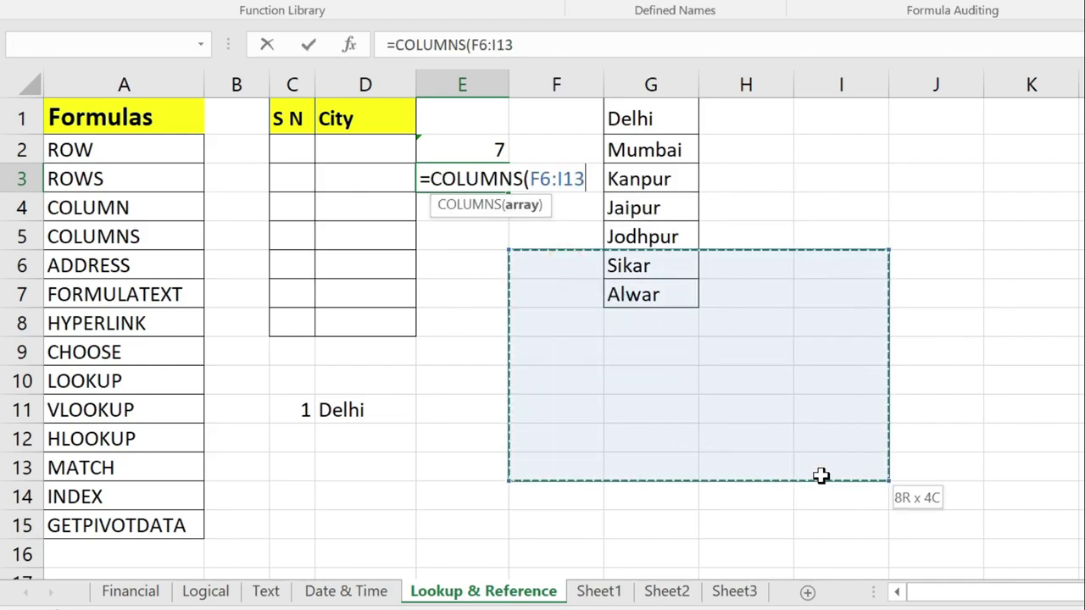
text())
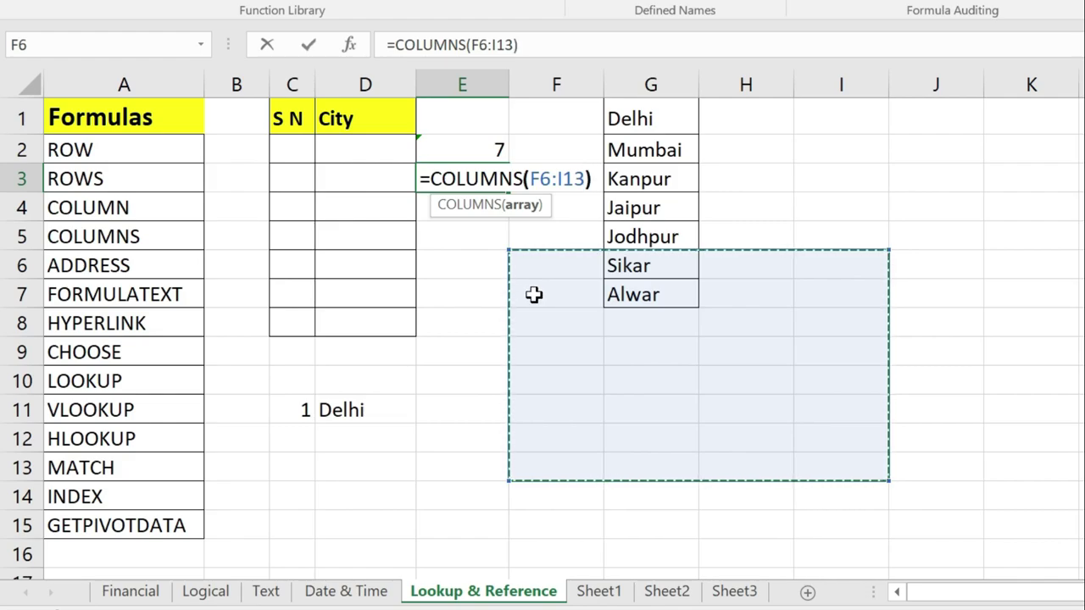
key(Return)
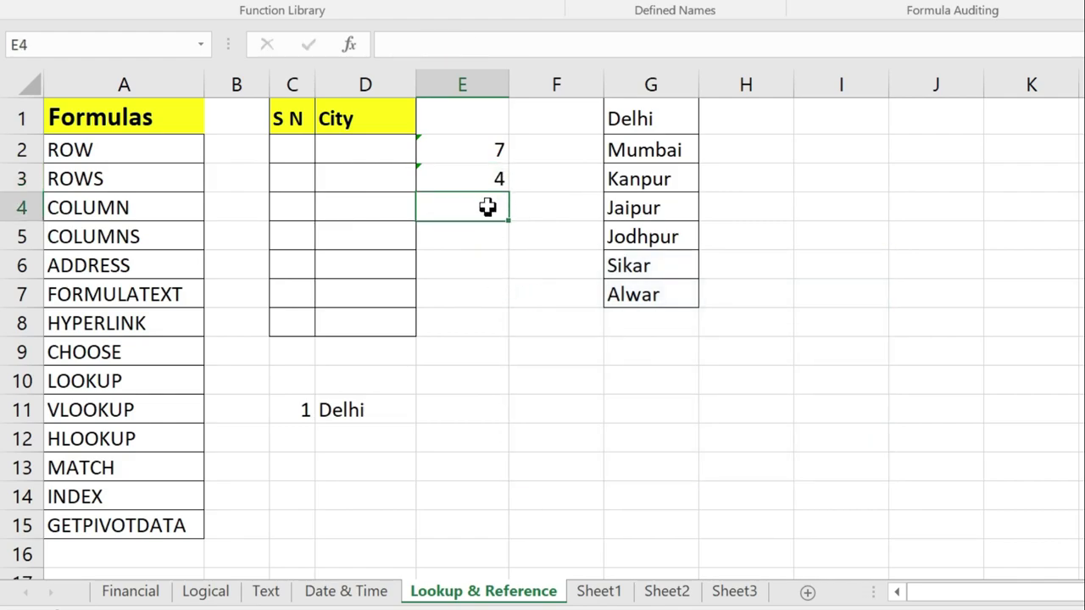
double_click(490, 179)
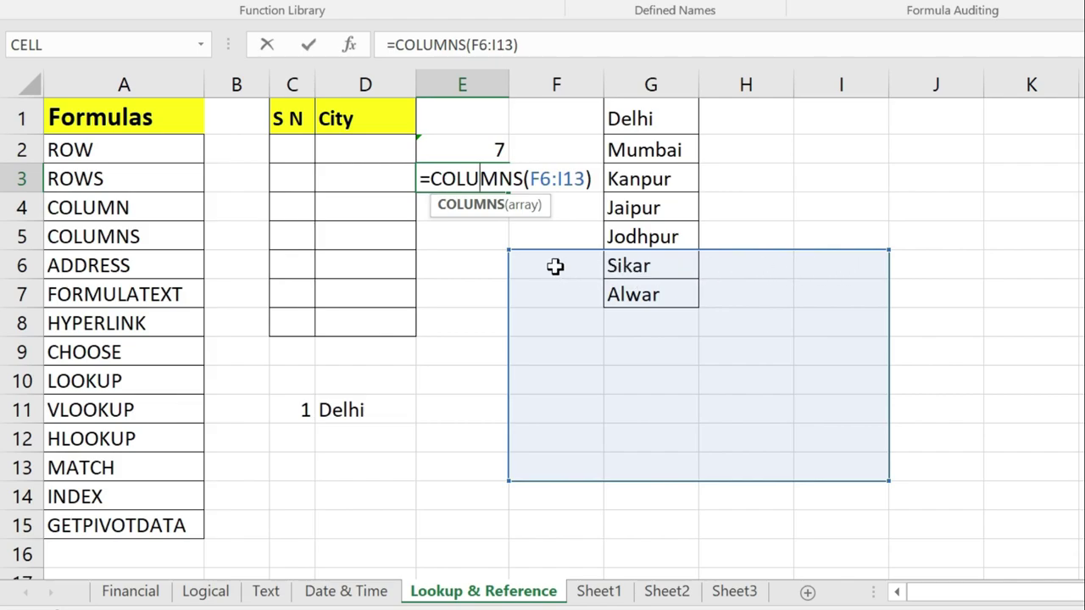
key(shift+Return)
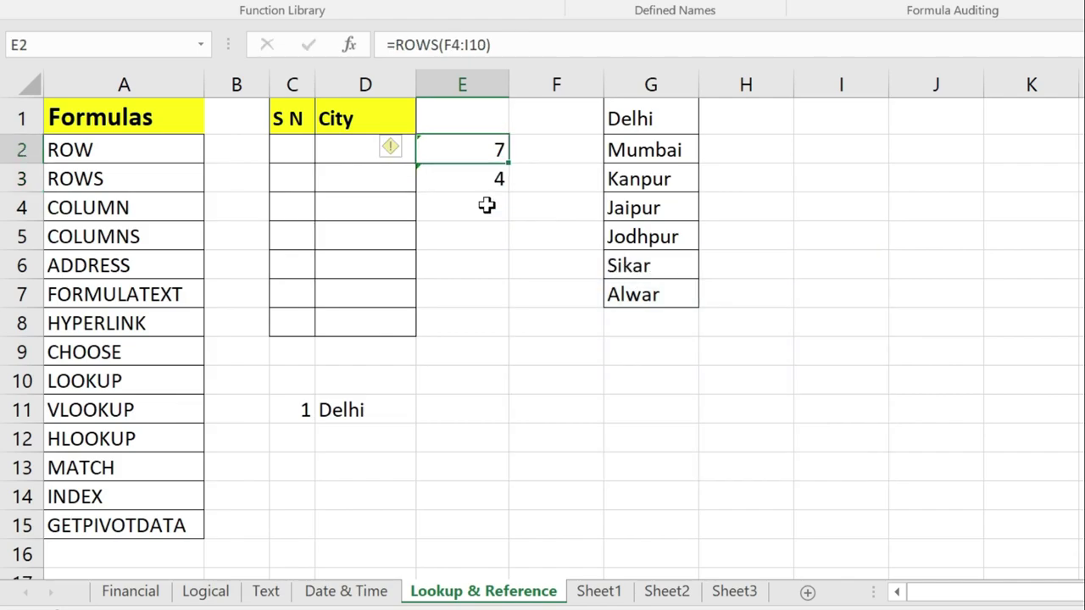
Delete the ROWS and COLUMNS results from E2:E3.
click(489, 217)
drag(471, 146, 481, 175)
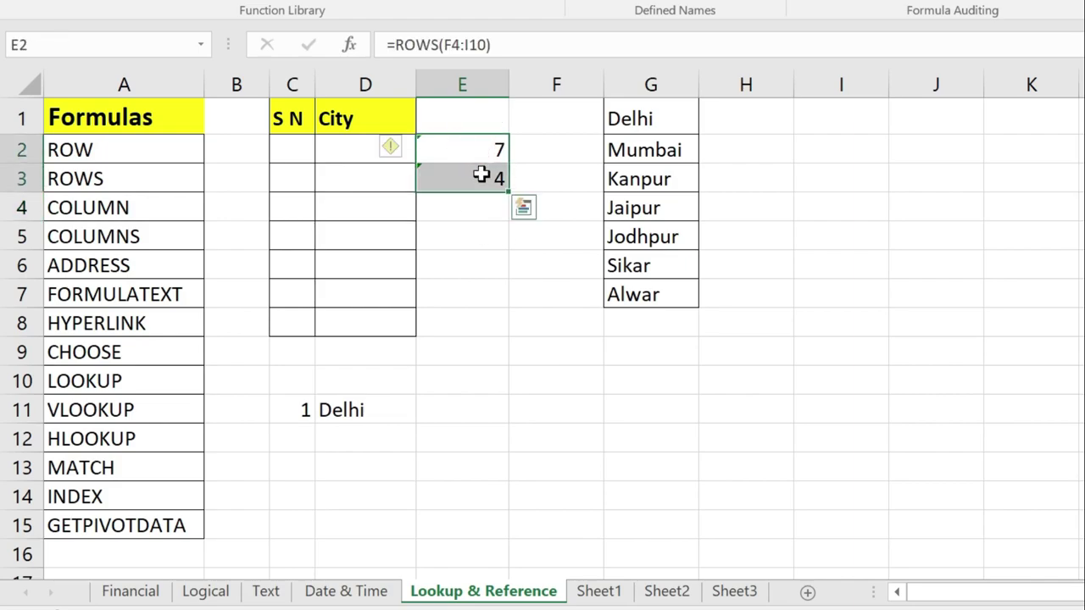
key(Delete)
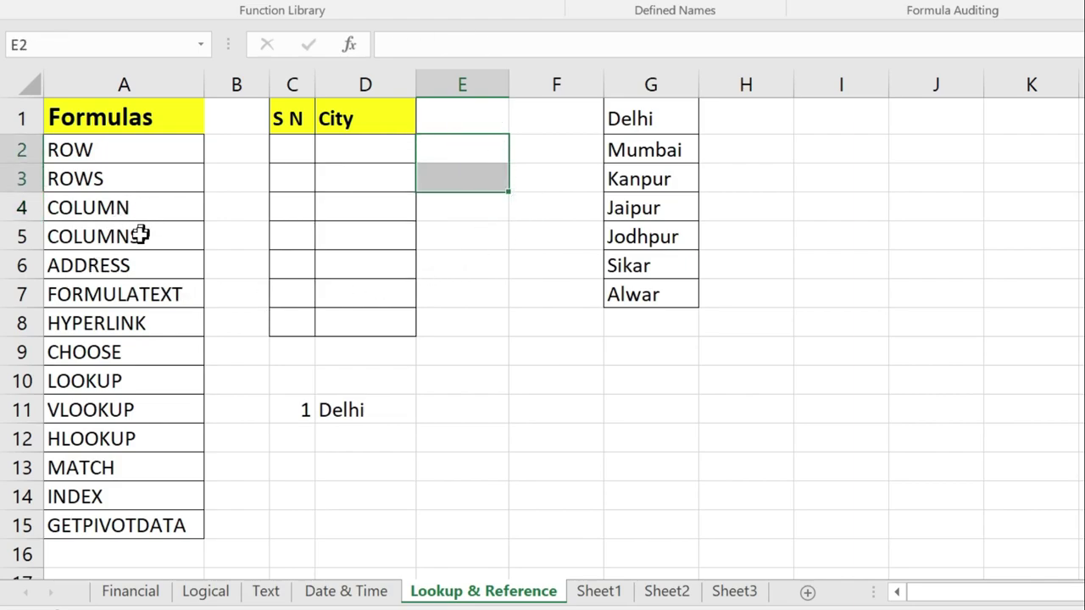
click(121, 264)
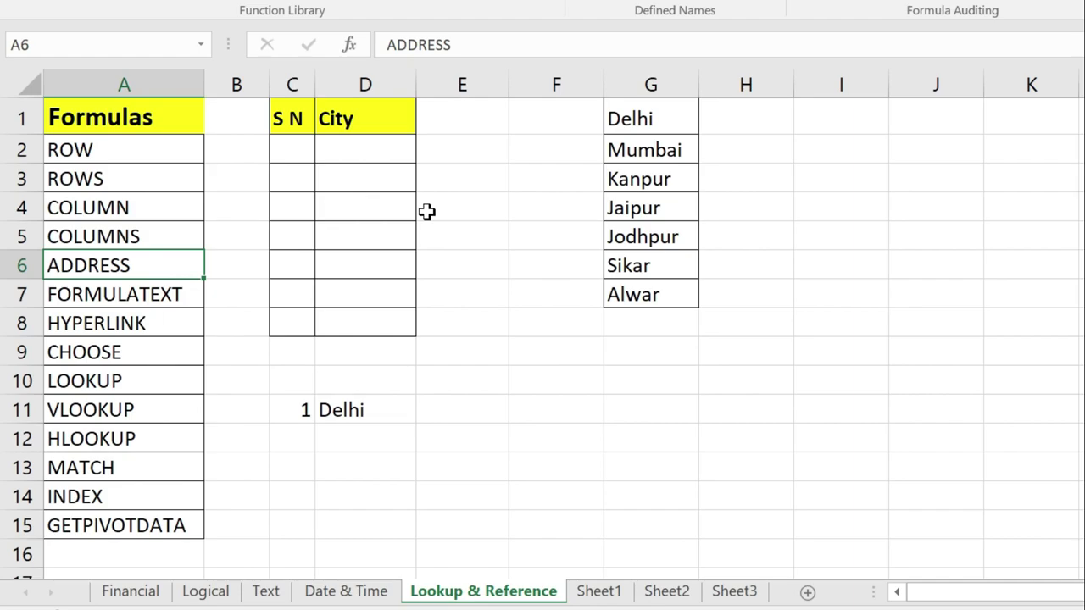
drag(663, 118, 659, 293)
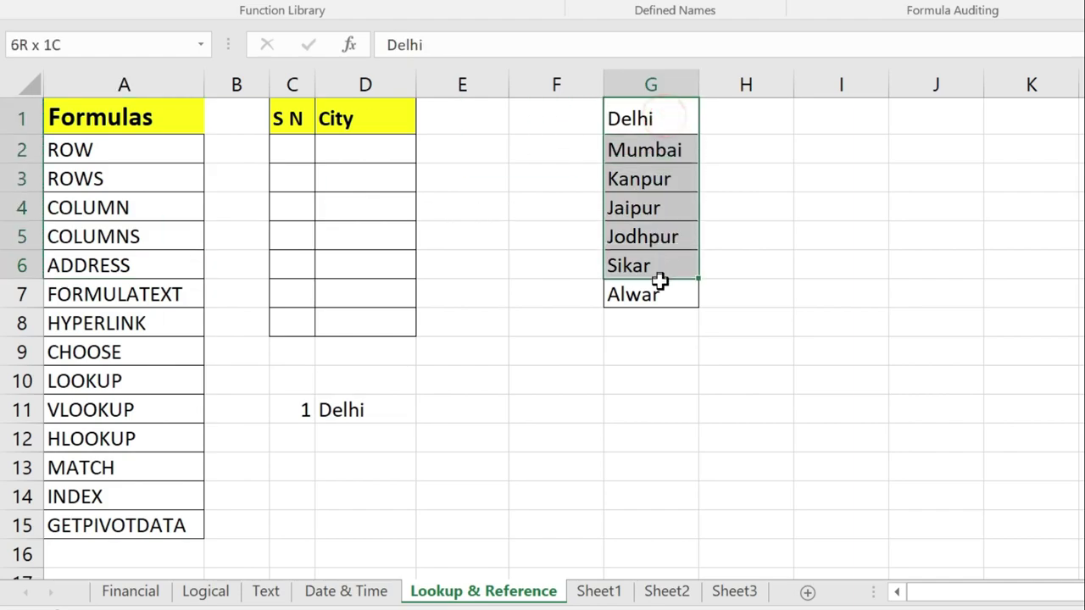
click(656, 116)
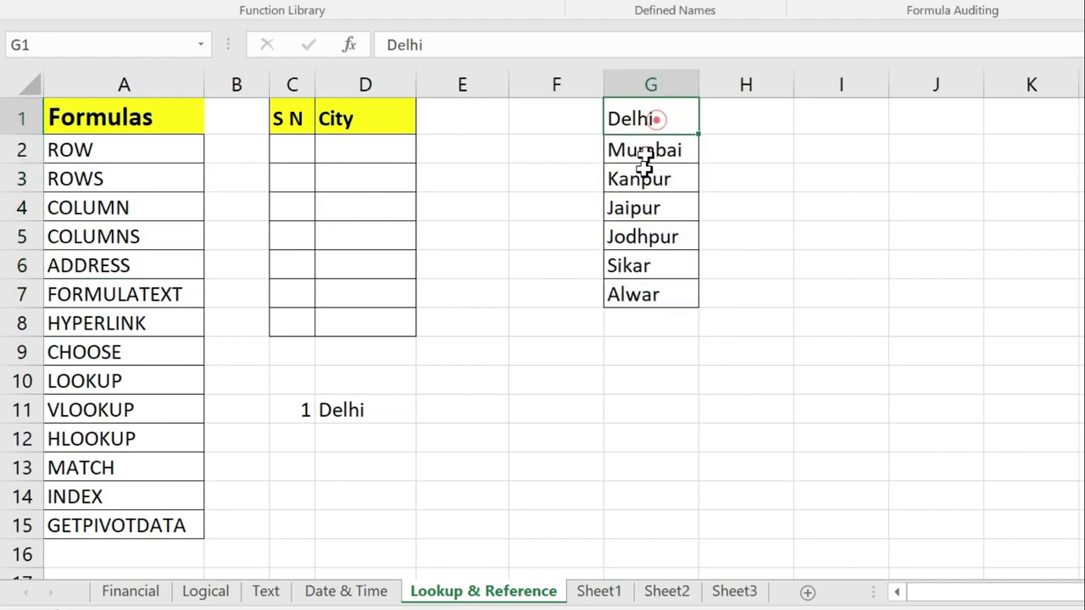
click(646, 180)
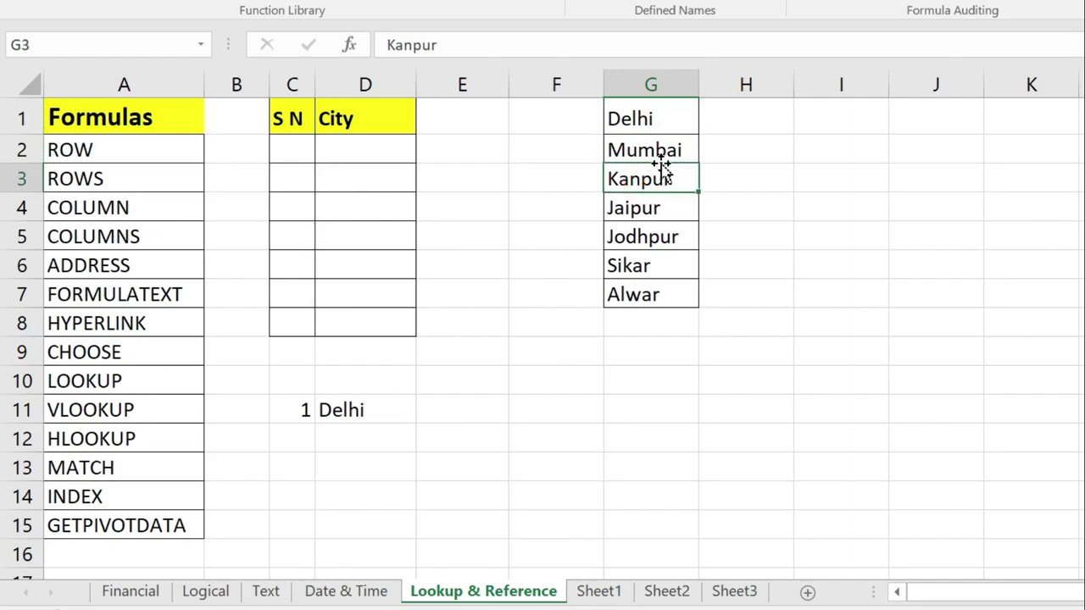
click(351, 148)
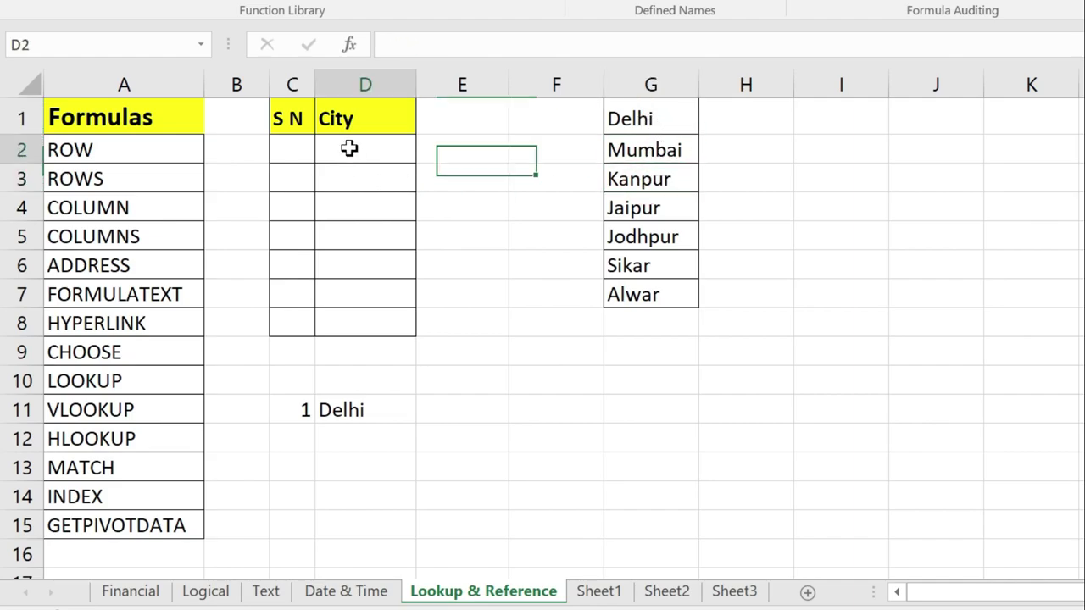
click(662, 140)
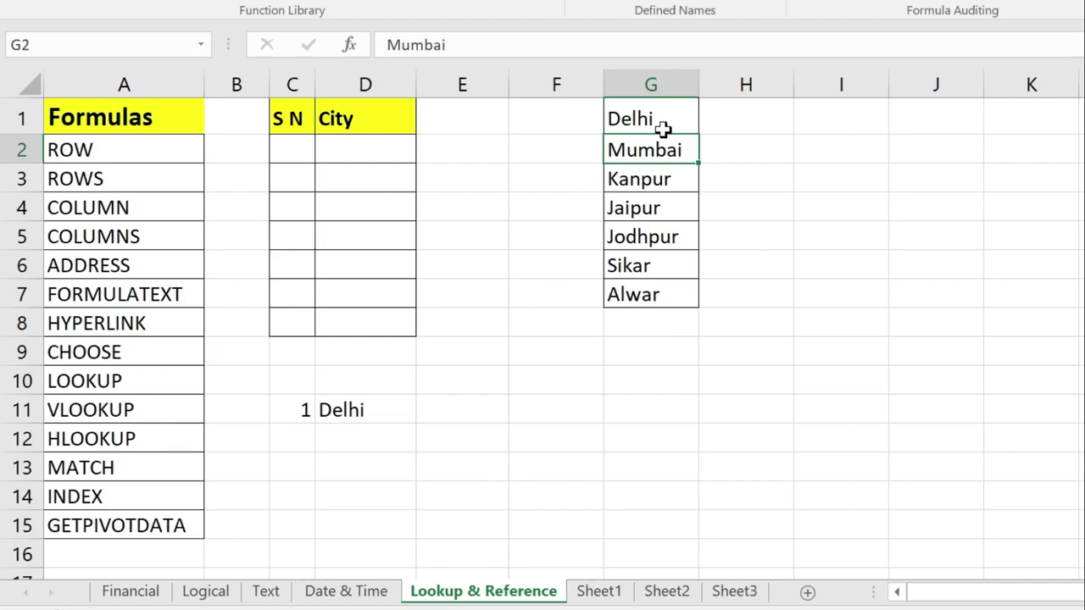
drag(662, 125, 662, 252)
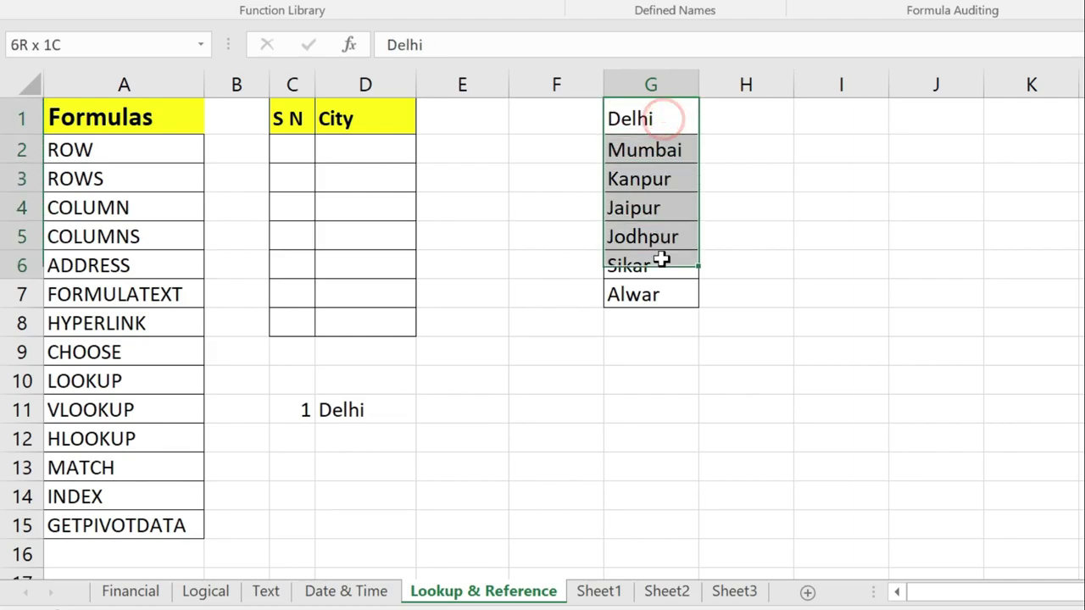
click(651, 179)
click(347, 151)
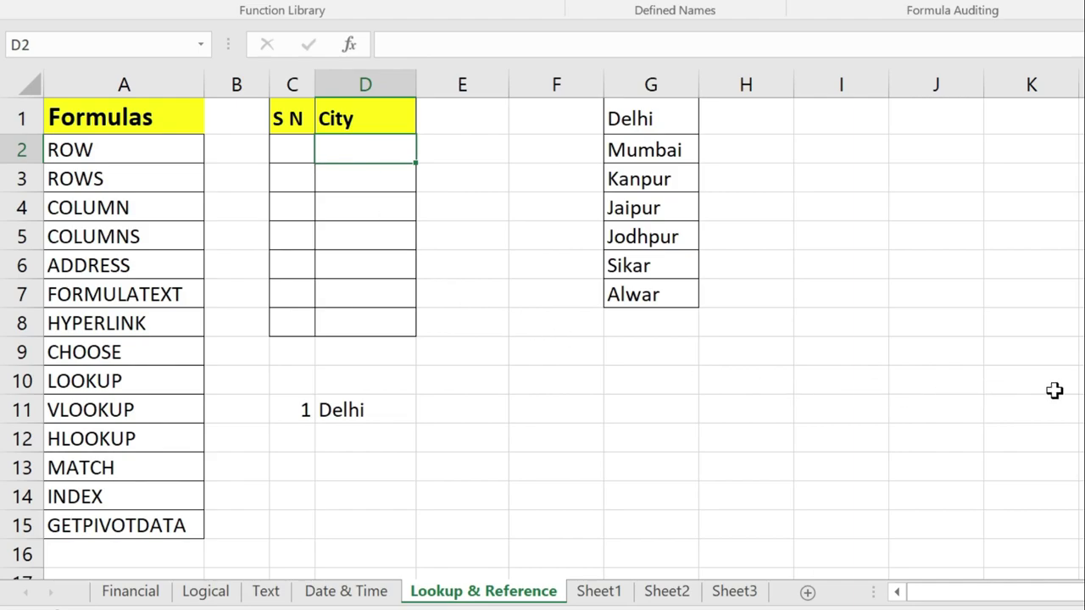
Type =ADDRESS(1,7,4, in D2, picking 4 - Relative as the reference type.
text(=)
text(addre)
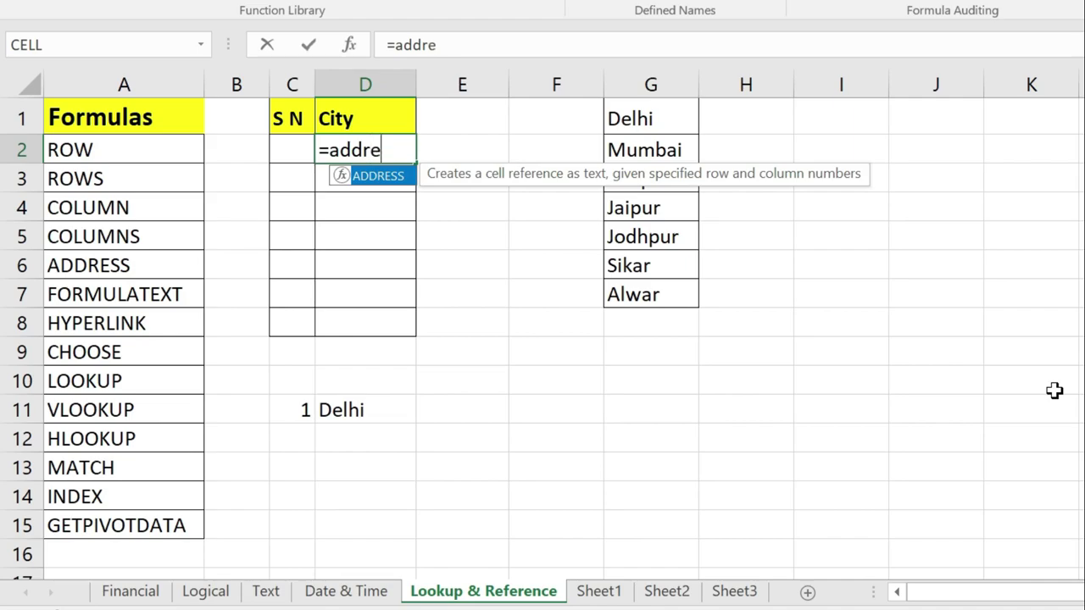
key(Tab)
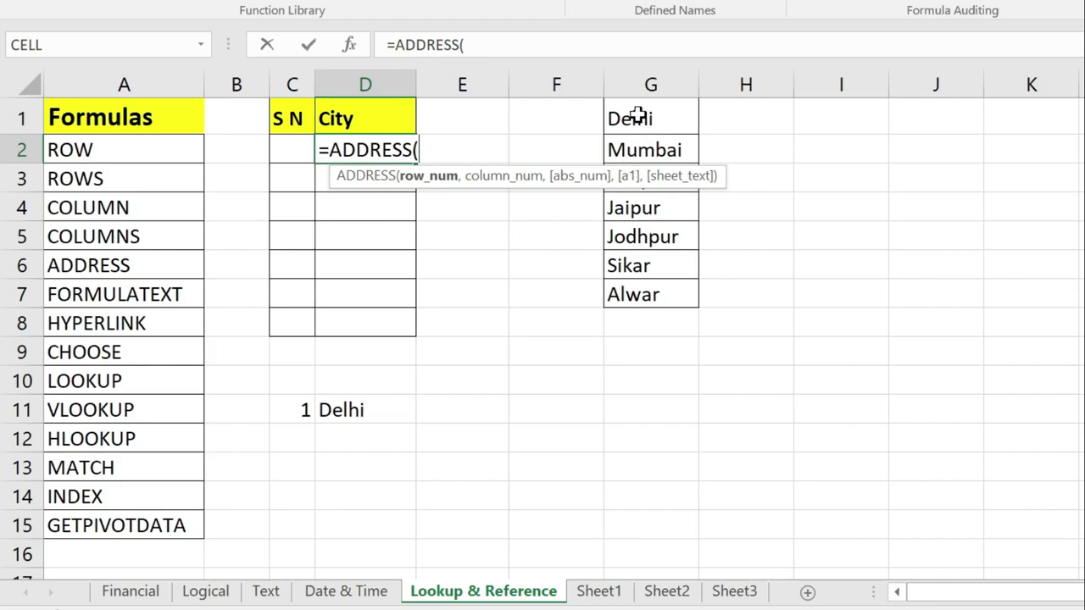
text(1)
text(,)
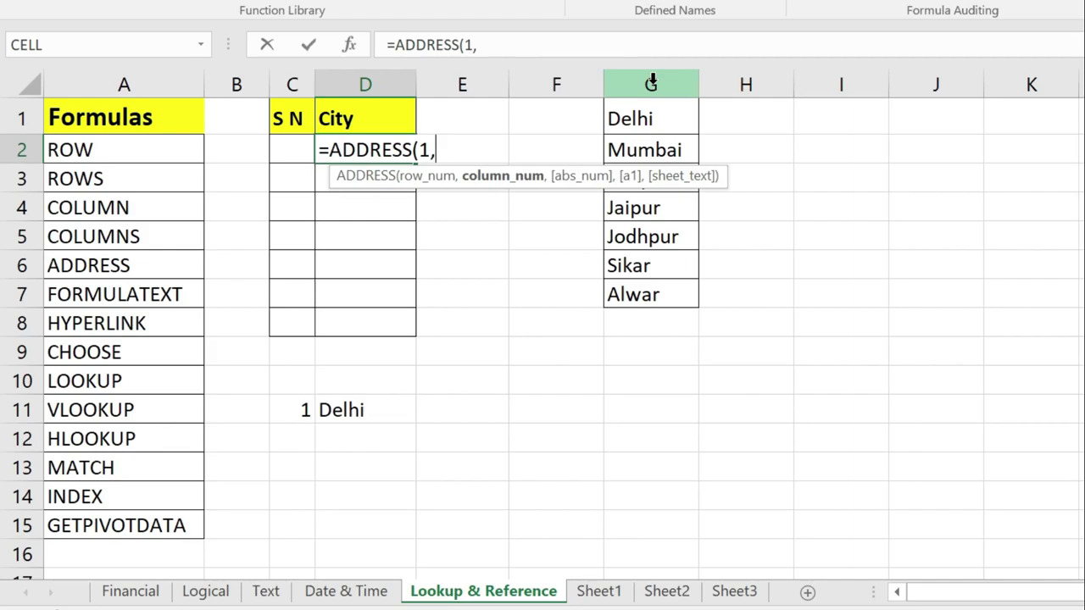
text(7)
text(,)
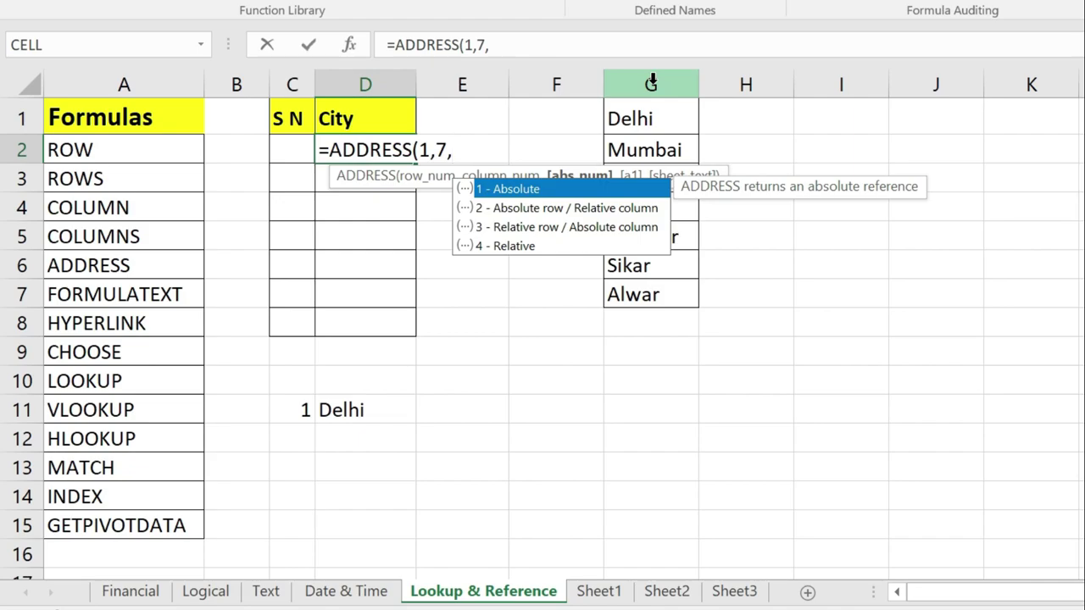
click(524, 246)
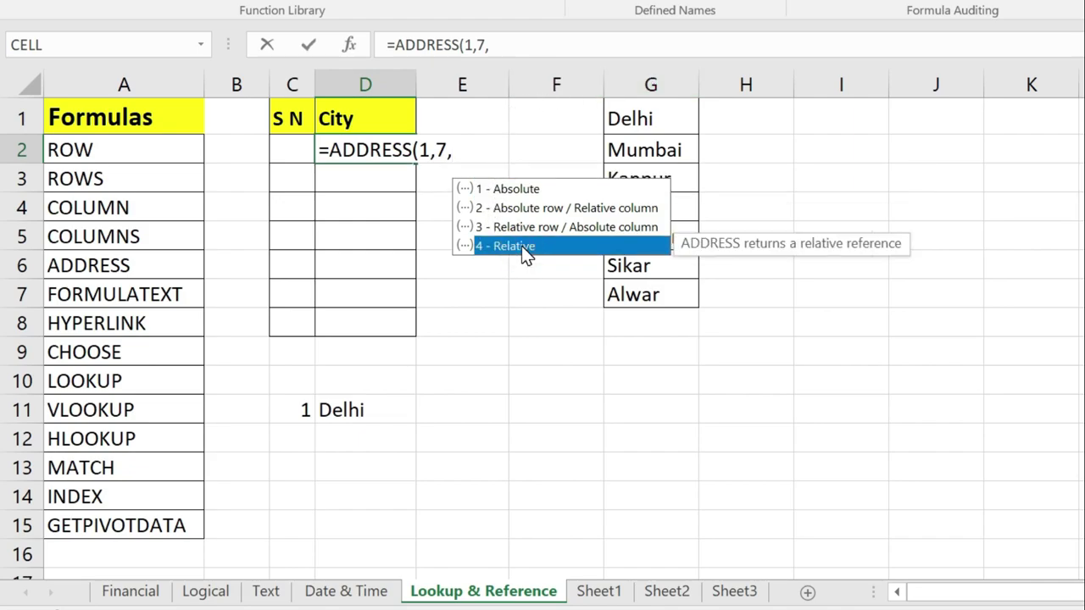
double_click(524, 246)
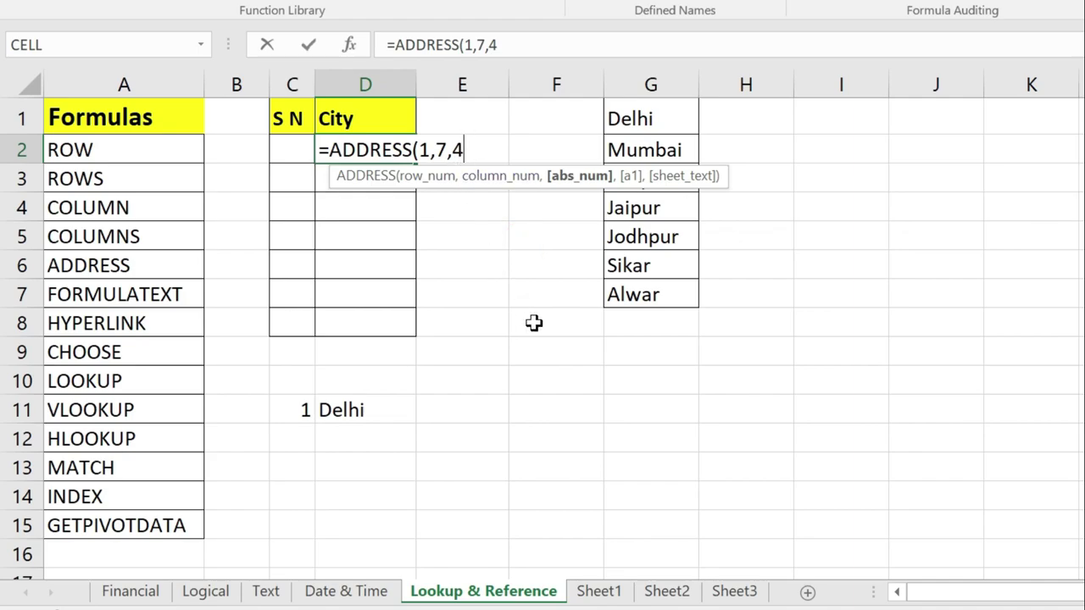
text(,)
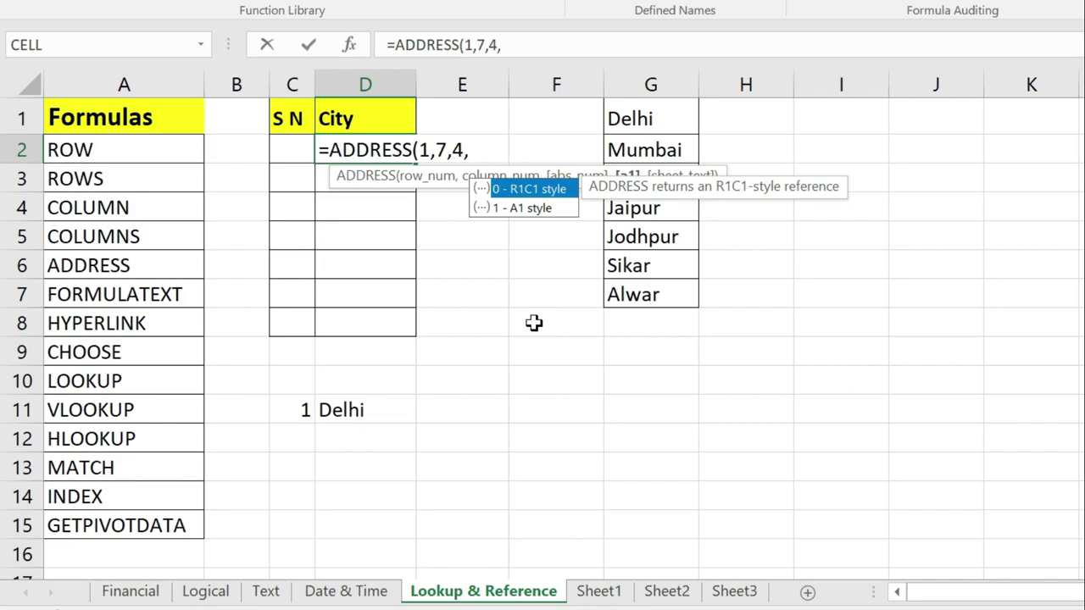
Complete D2 as =ADDRESS(1,7,4,1) with A1 style, returning G1.
key(Down)
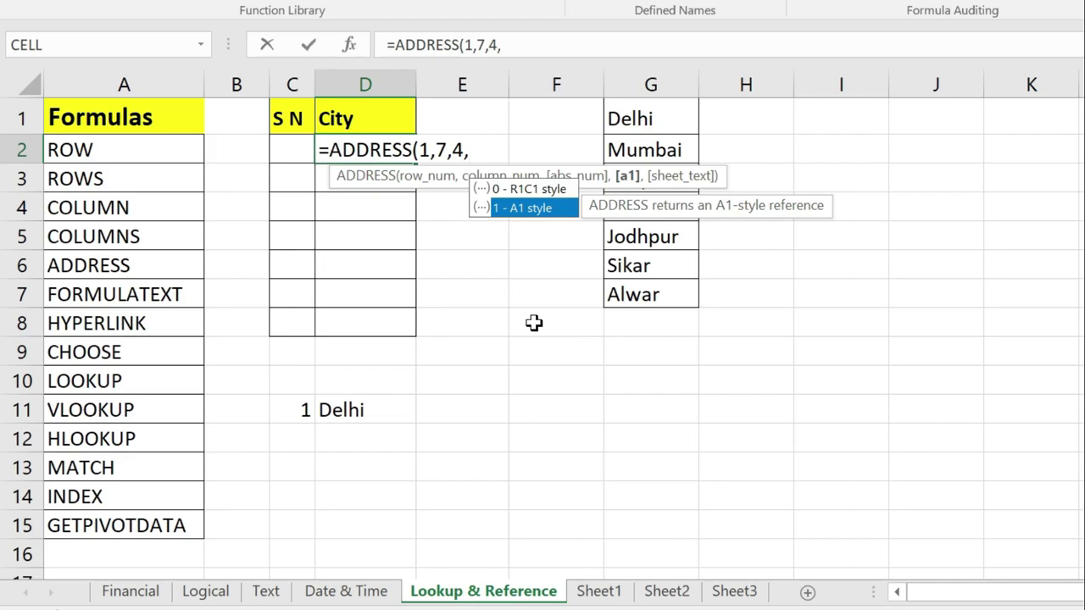
text(1)
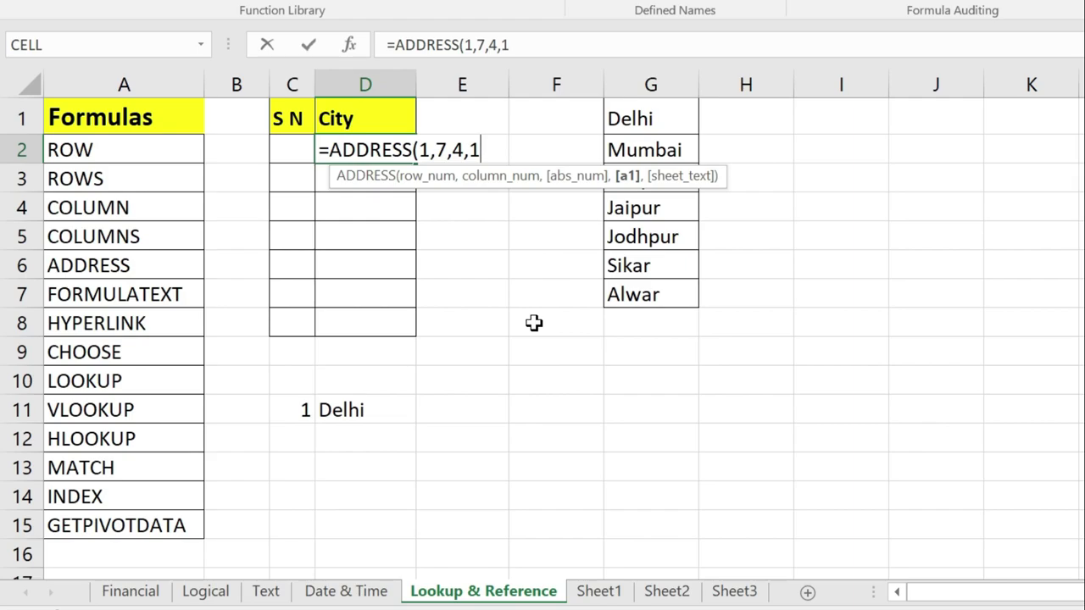
text())
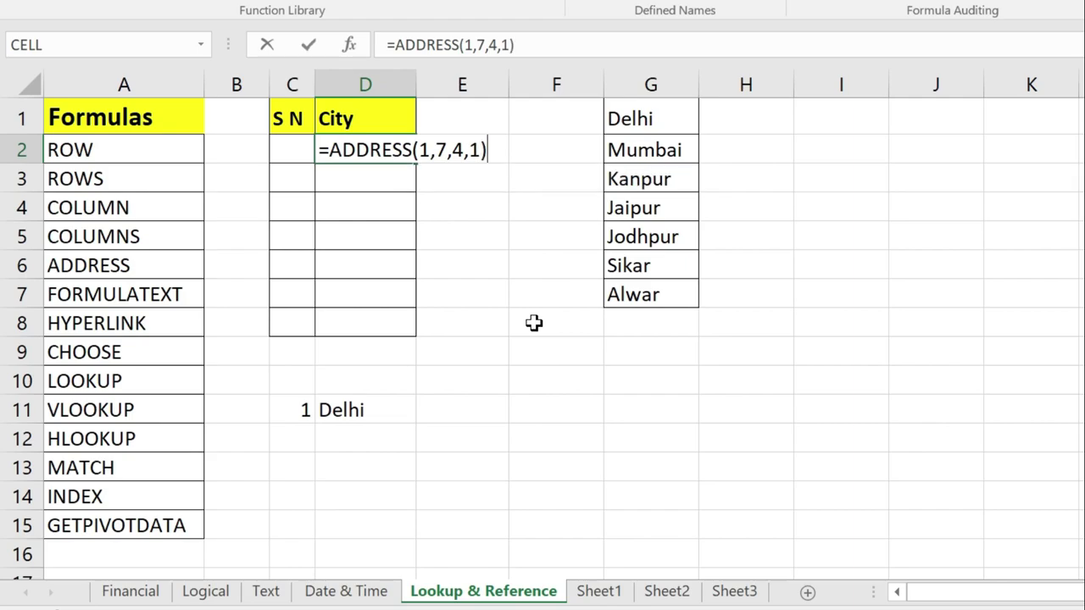
key(Return)
Recheck D2's ADDRESS formula against the Delhi cell G1.
click(359, 151)
double_click(358, 151)
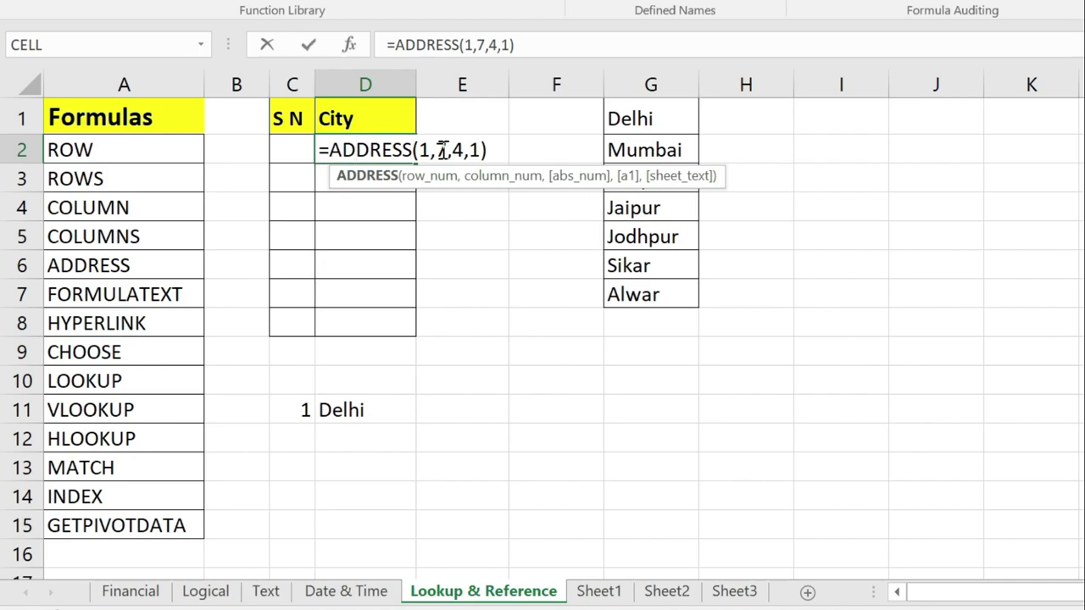
key(Return)
click(346, 150)
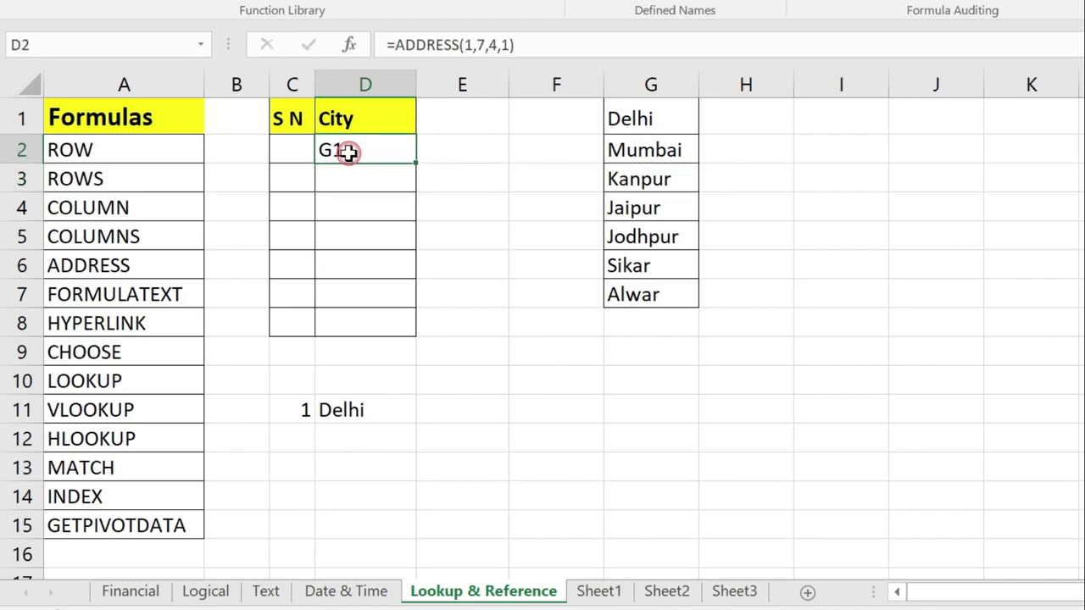
click(646, 121)
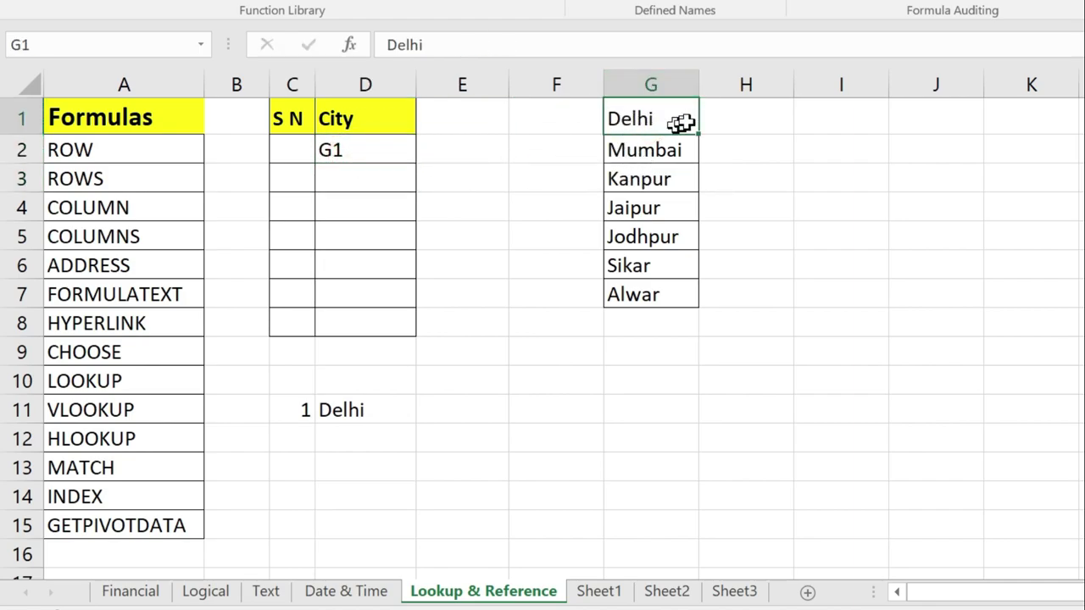
double_click(354, 150)
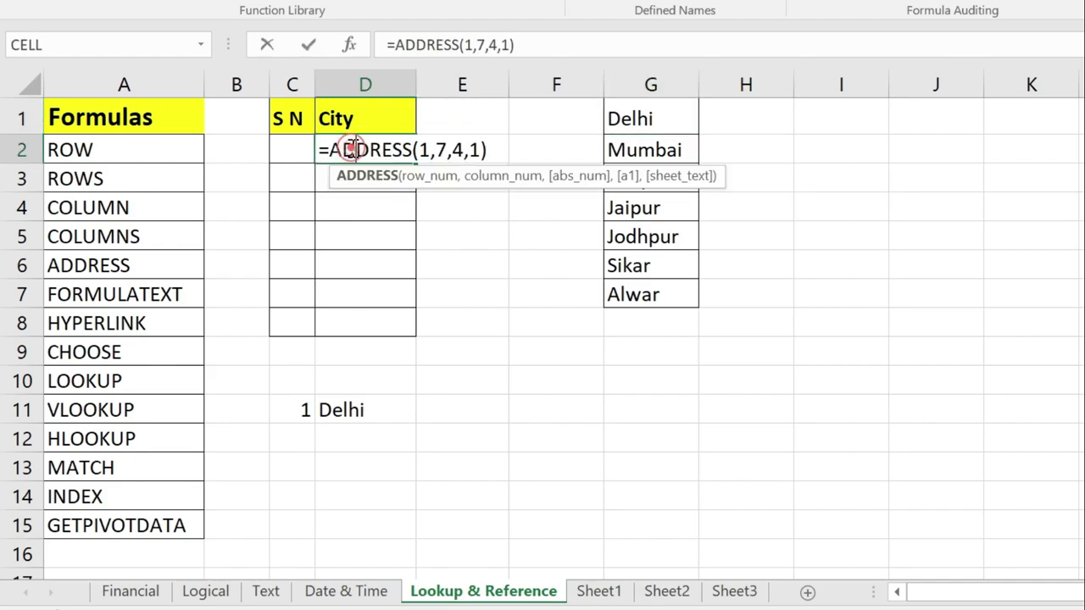
click(490, 151)
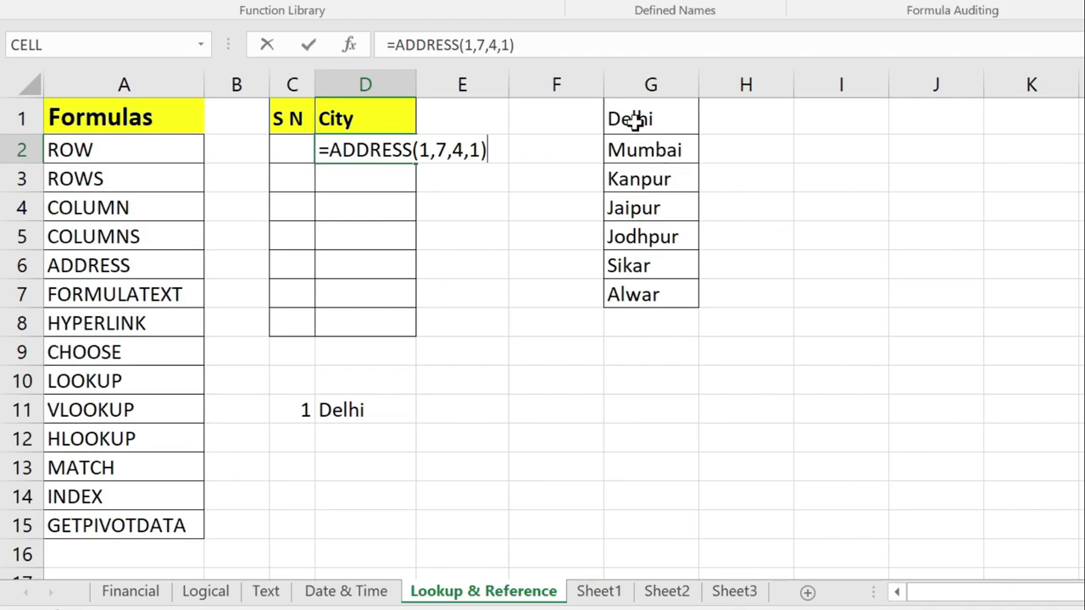
key(Return)
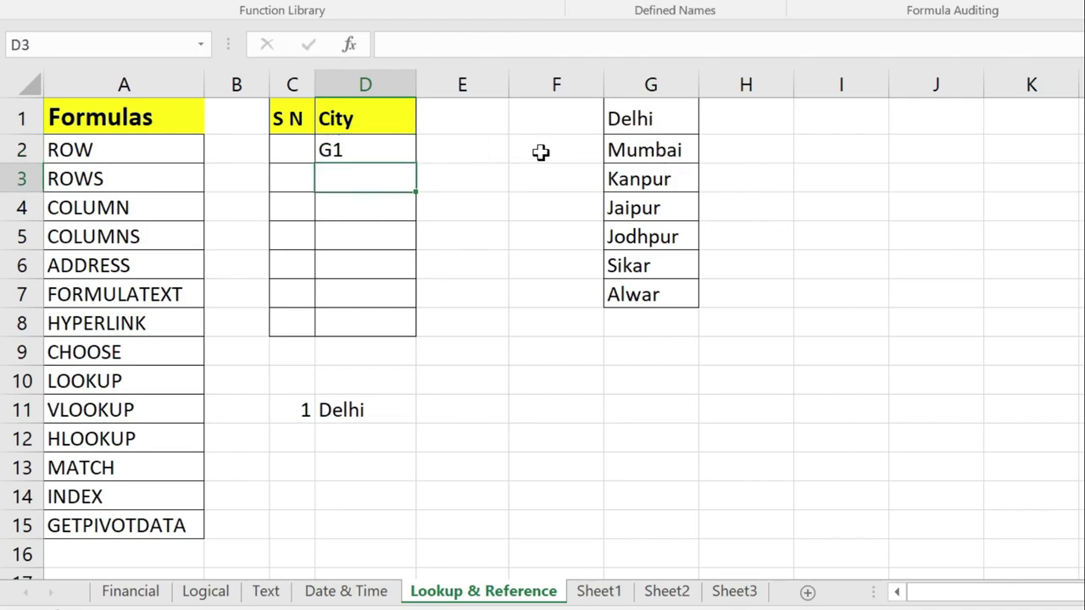
click(368, 150)
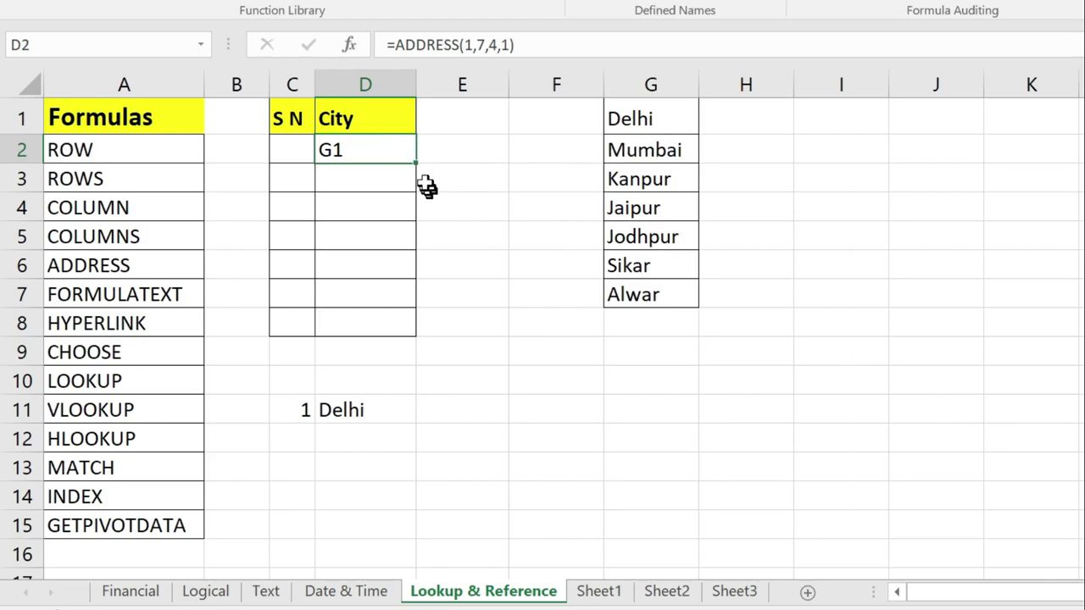
drag(413, 159, 417, 333)
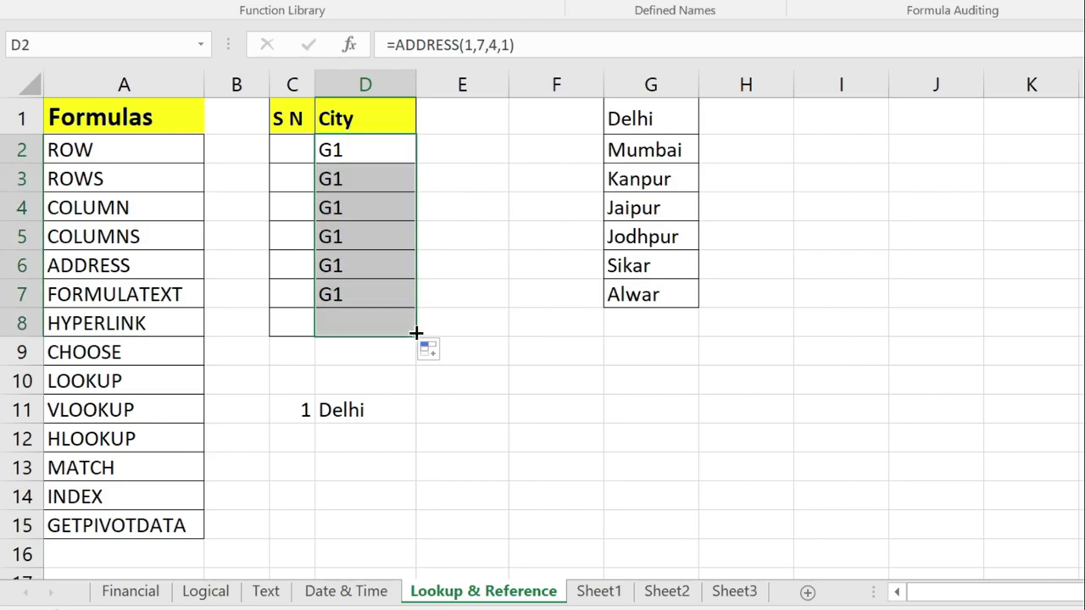
click(352, 177)
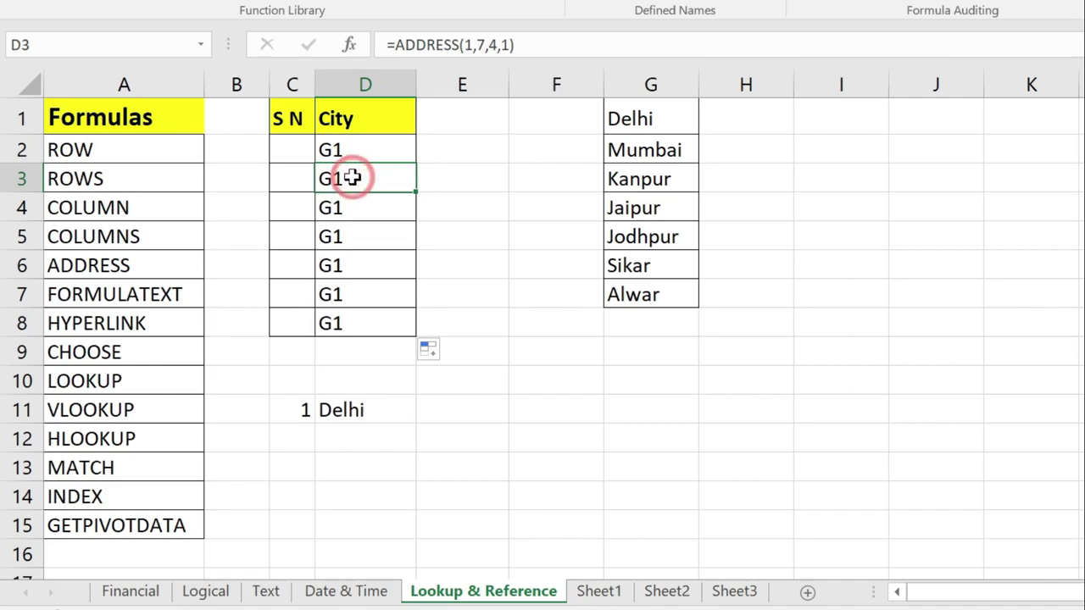
click(359, 149)
double_click(358, 149)
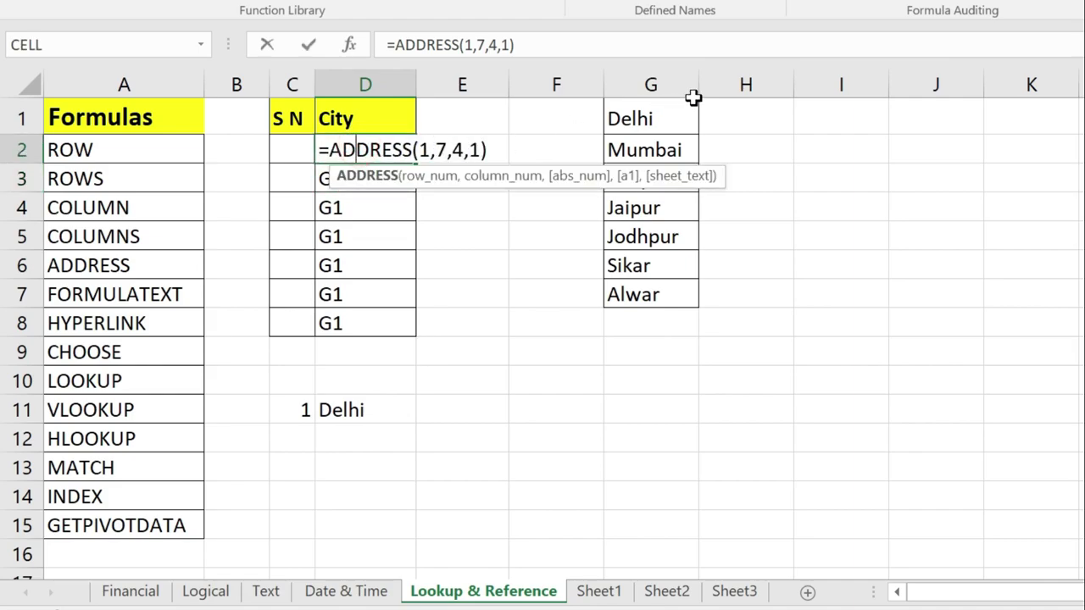
key(Return)
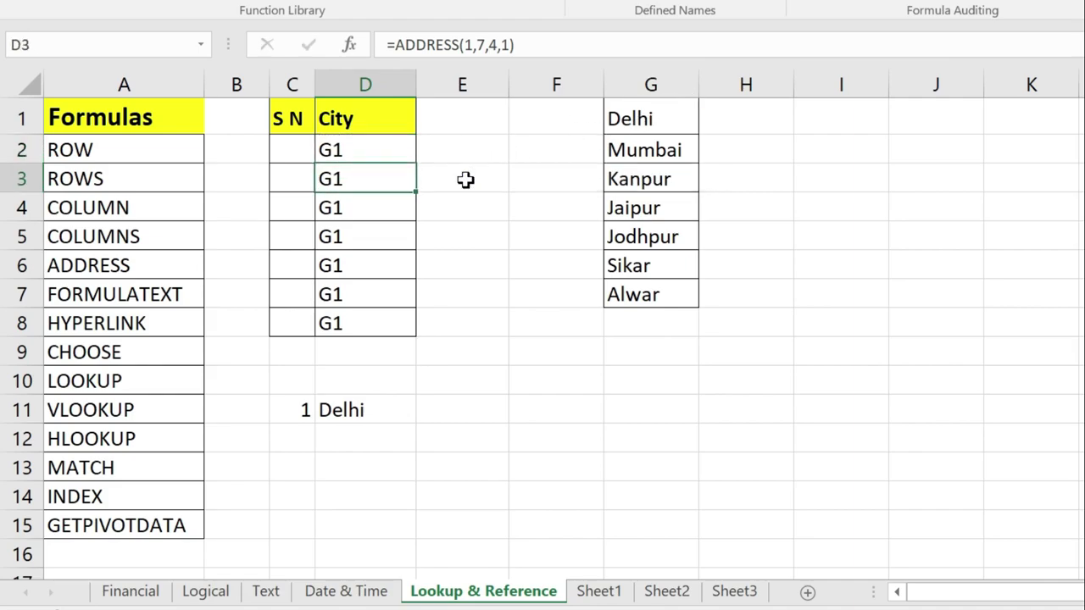
drag(378, 150, 372, 323)
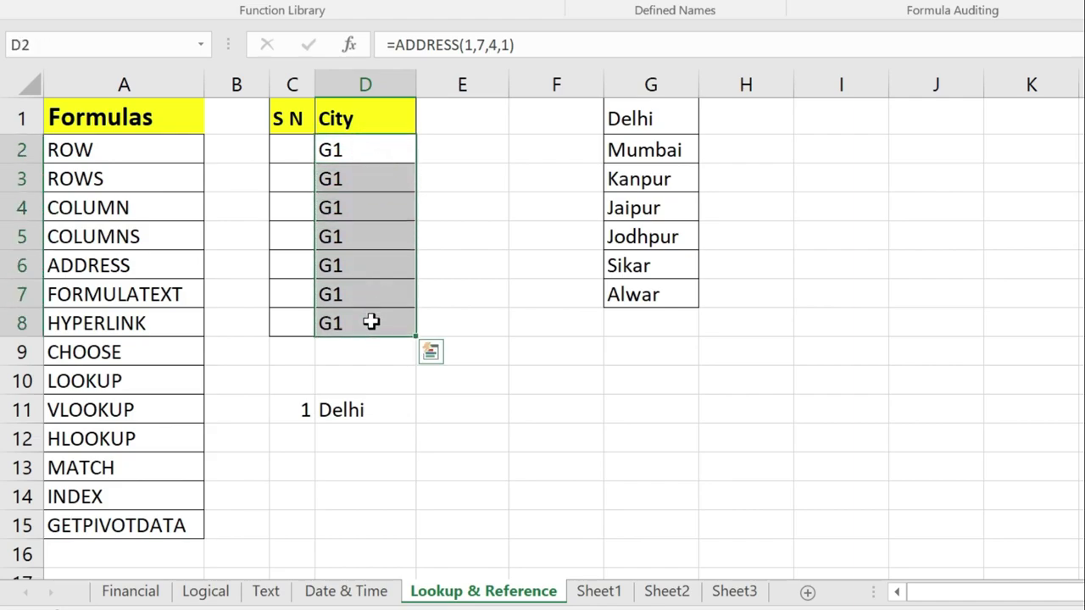
drag(355, 182, 352, 321)
key(Delete)
double_click(355, 150)
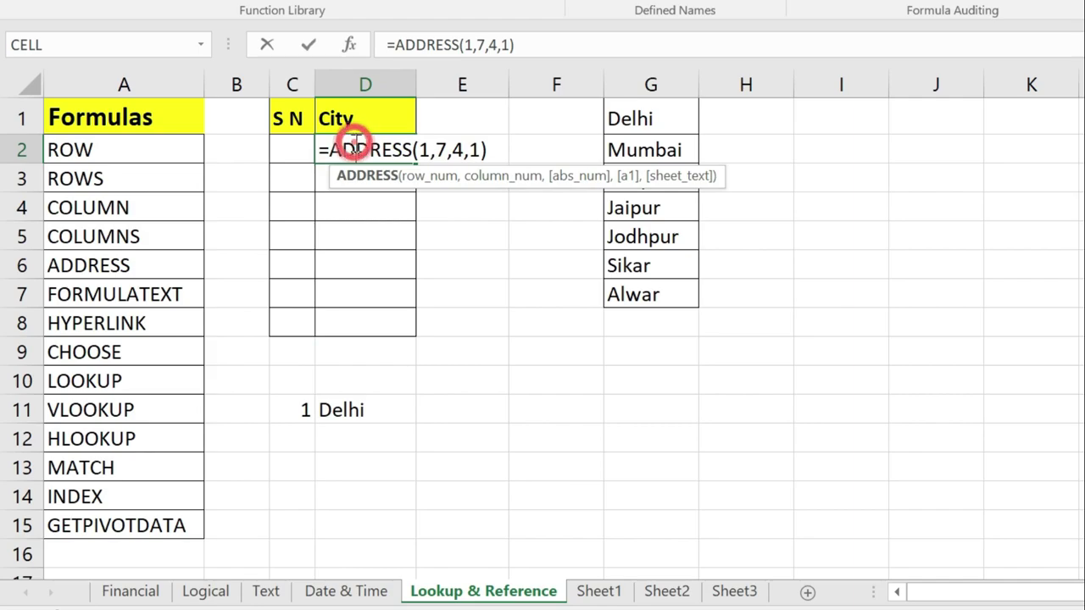
Change D2 to =ADDRESS(ROW(G1),7,4,1) and fill it down to D8.
click(424, 149)
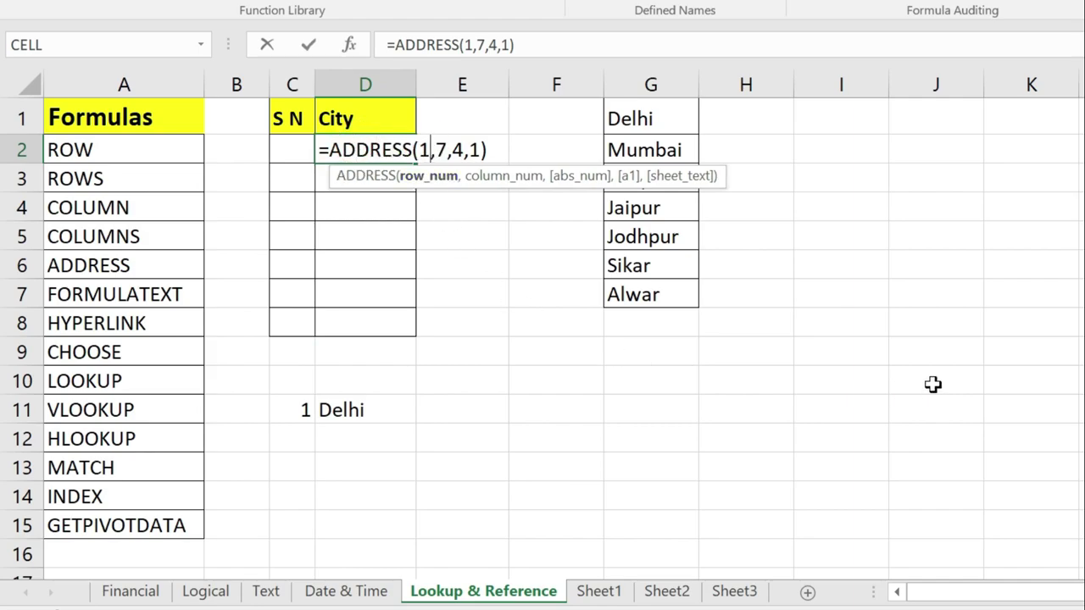
key(BackSpace)
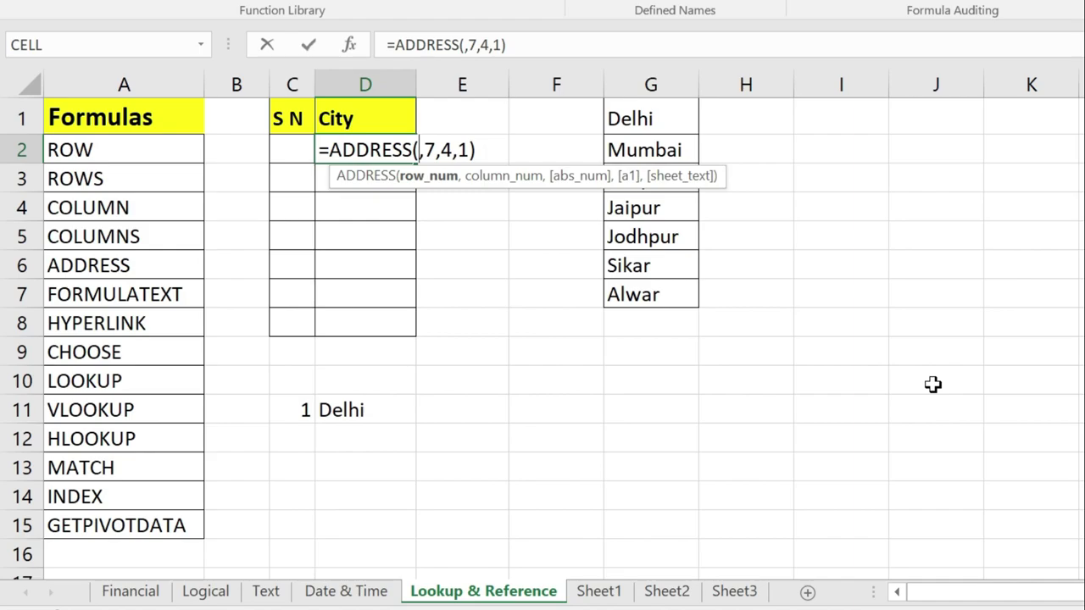
text(row)
key(Tab)
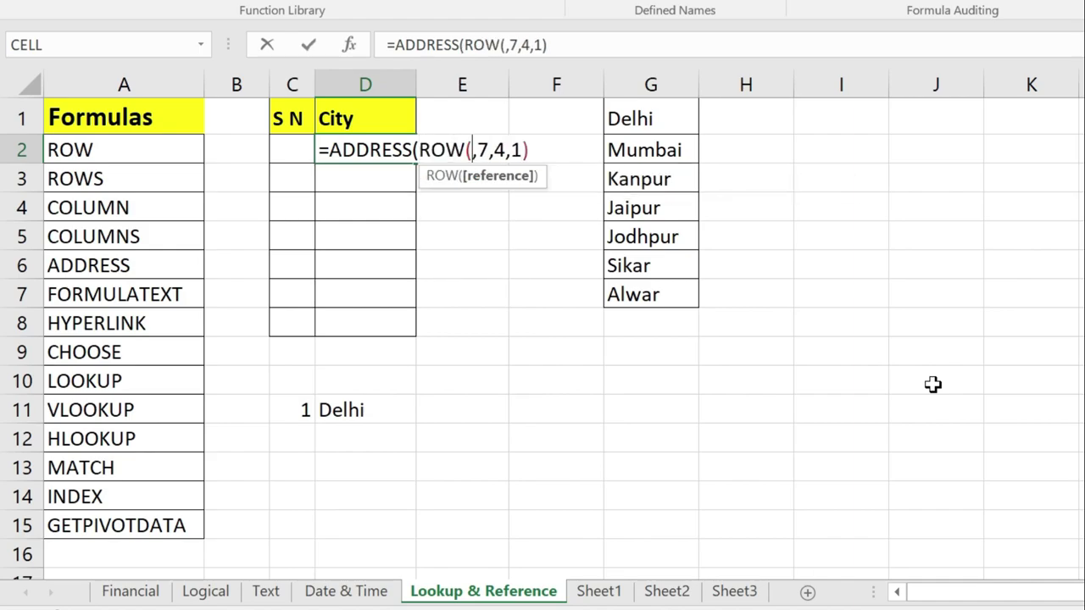
text())
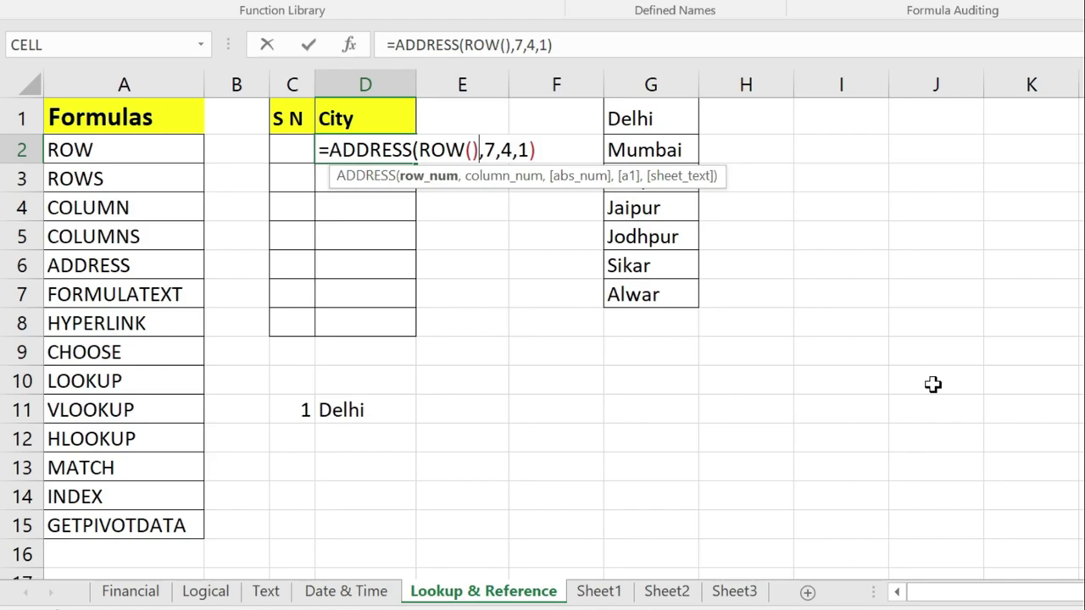
key(BackSpace)
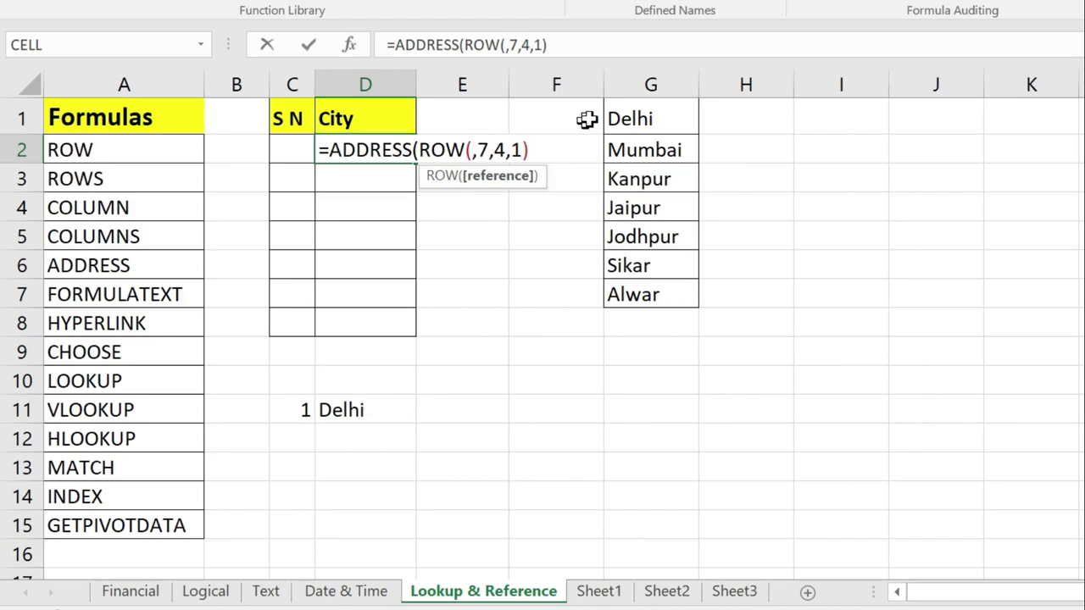
click(627, 119)
text())
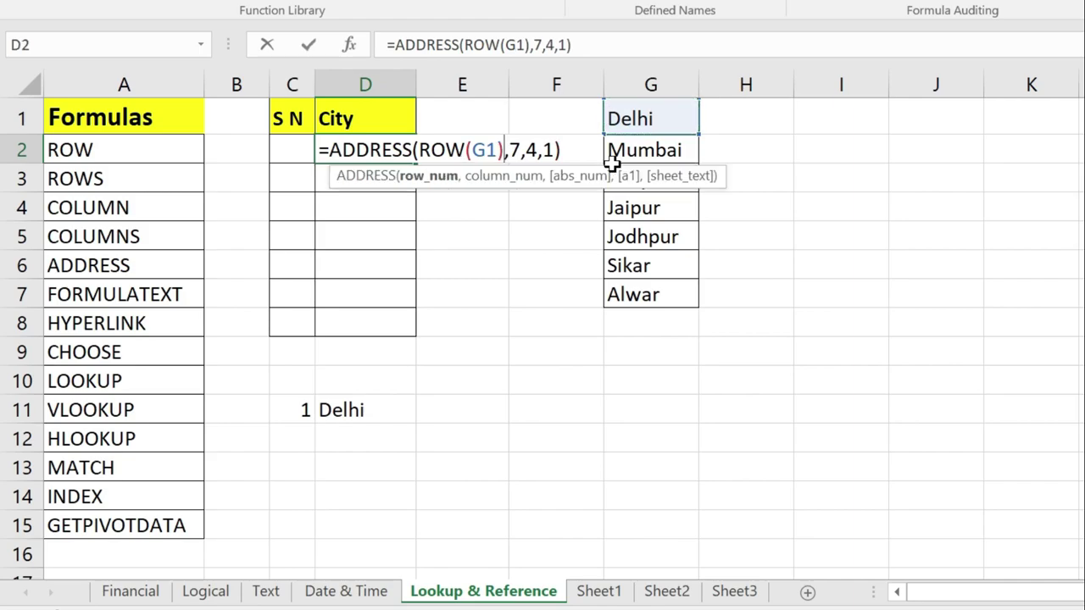
key(Return)
click(403, 150)
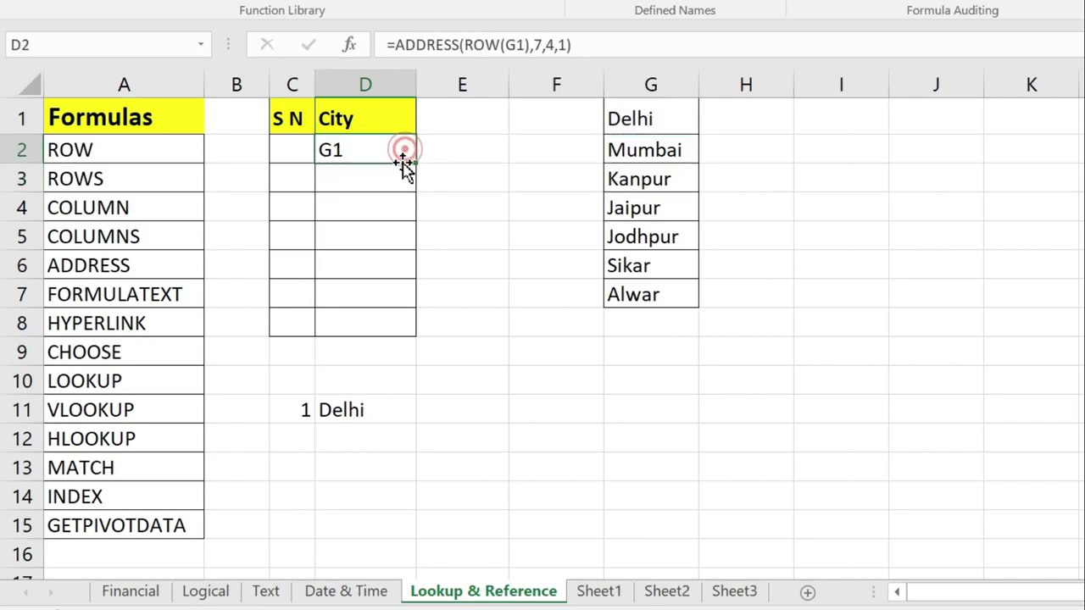
drag(414, 159, 413, 331)
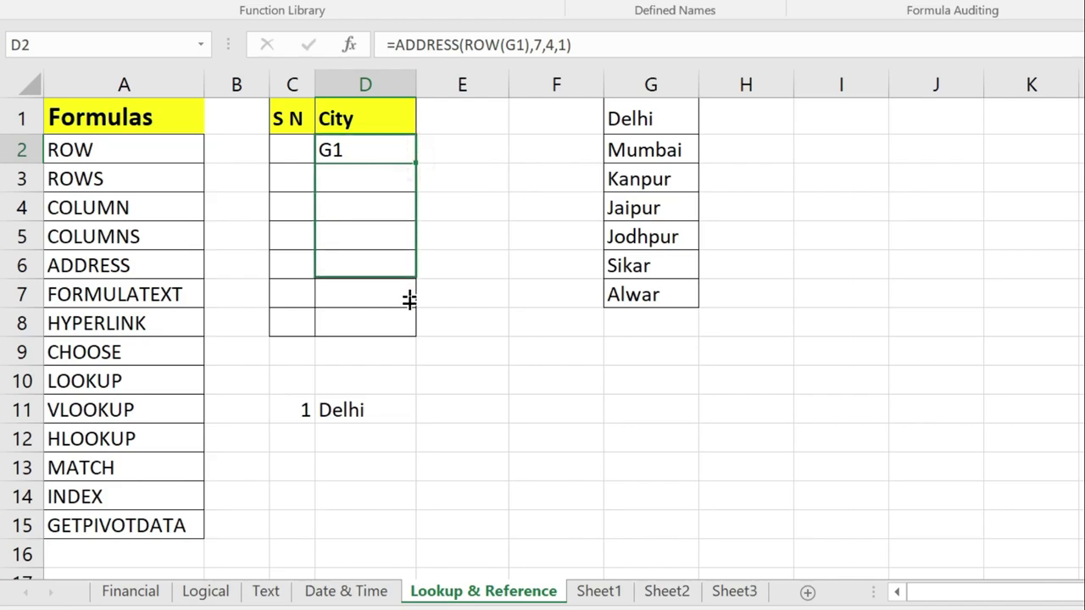
Verify D3, D4 and D5 return G2, G3 and G4 for Mumbai, Kanpur and Jaipur.
click(373, 323)
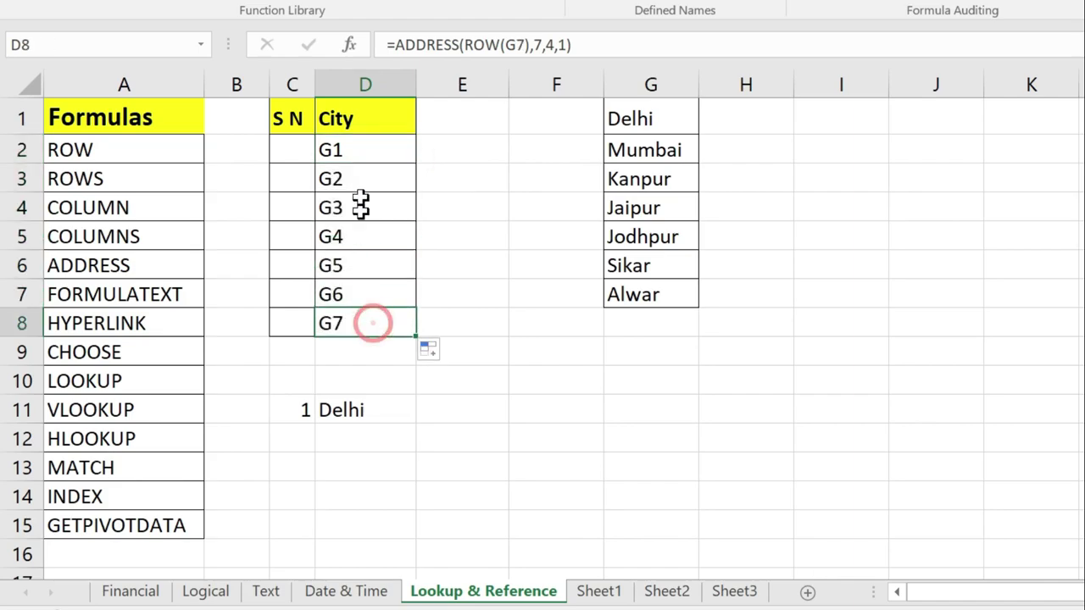
click(368, 182)
click(649, 149)
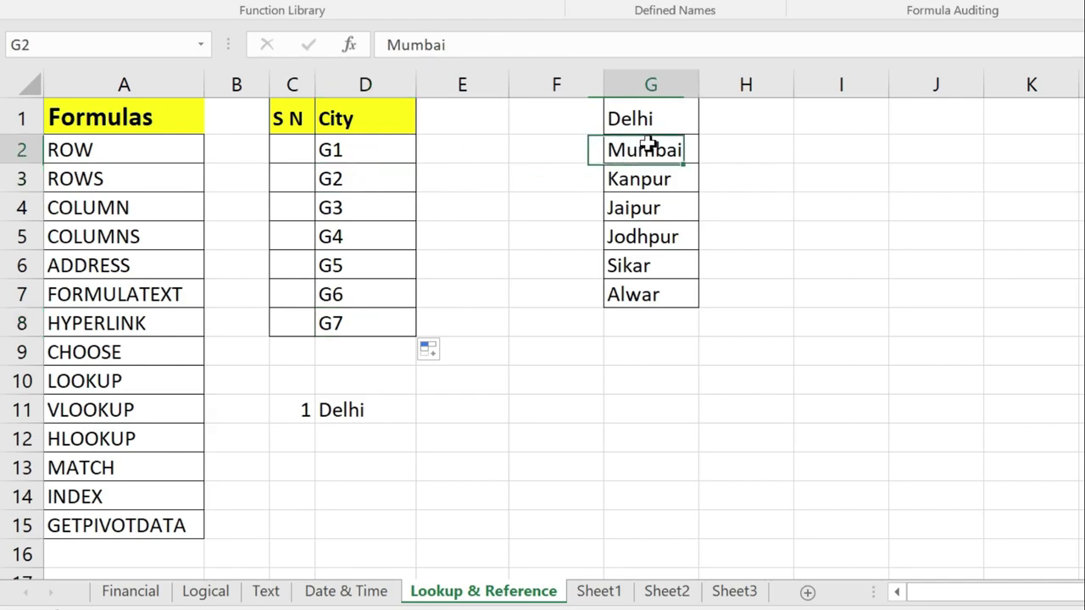
click(352, 177)
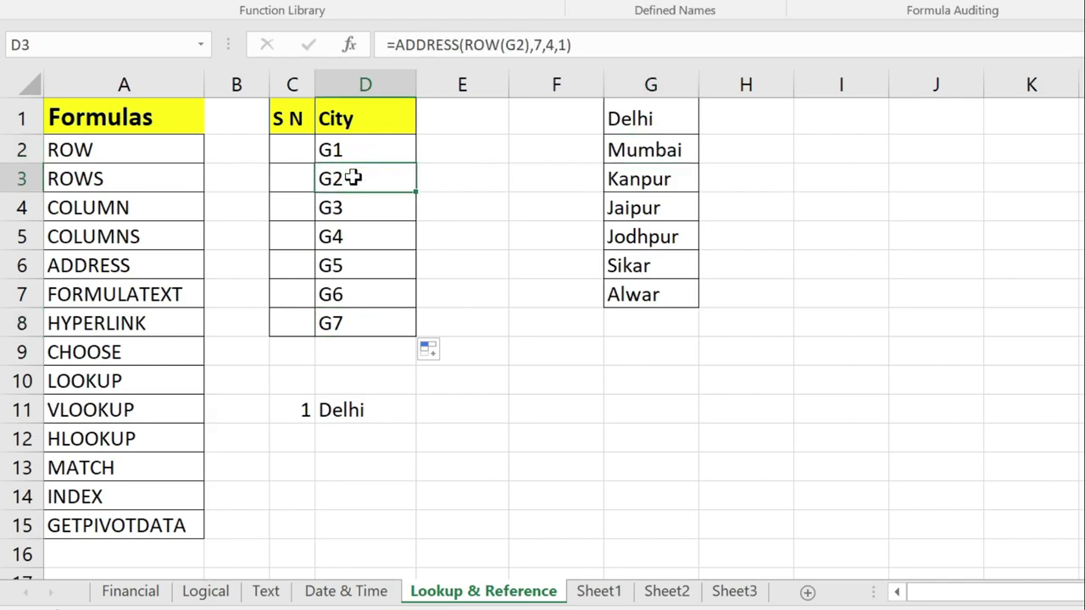
click(644, 183)
click(351, 212)
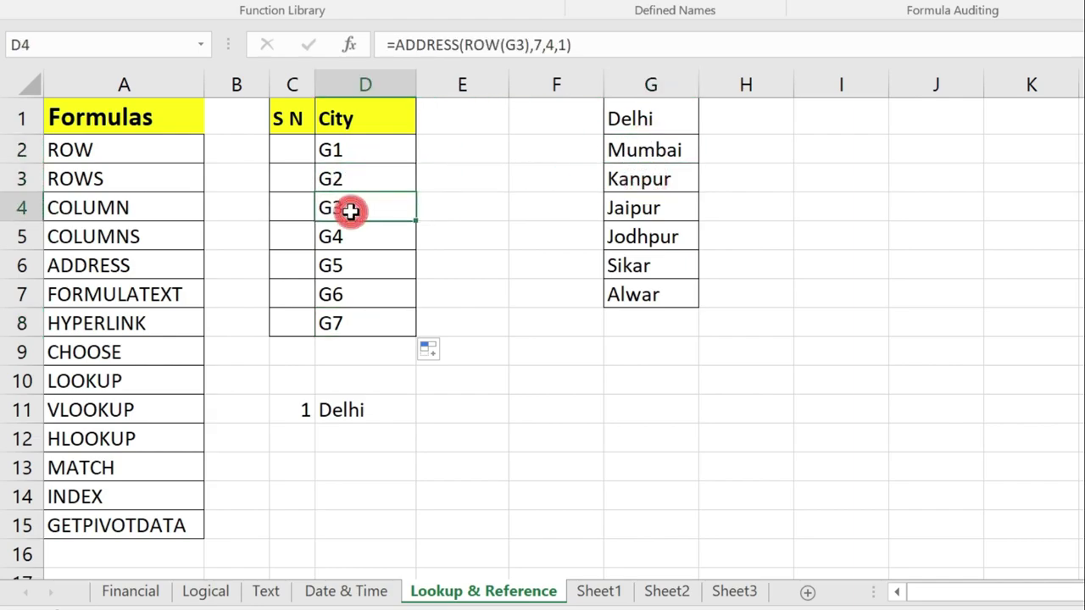
click(644, 208)
click(395, 236)
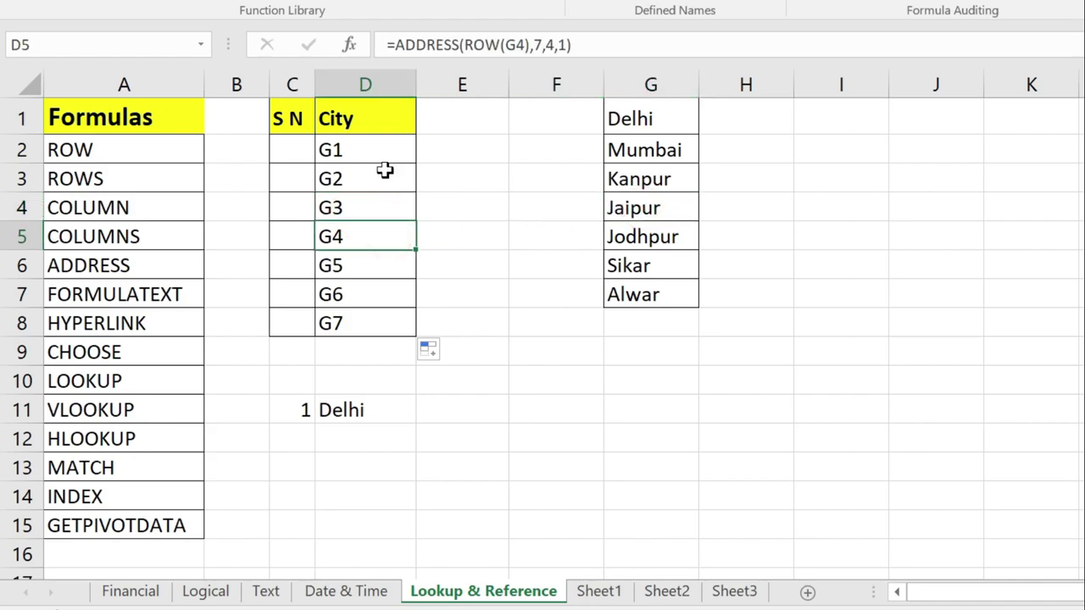
Review D2's =ADDRESS(ROW(G1),7,4,1) formula and reopen it for editing.
double_click(371, 148)
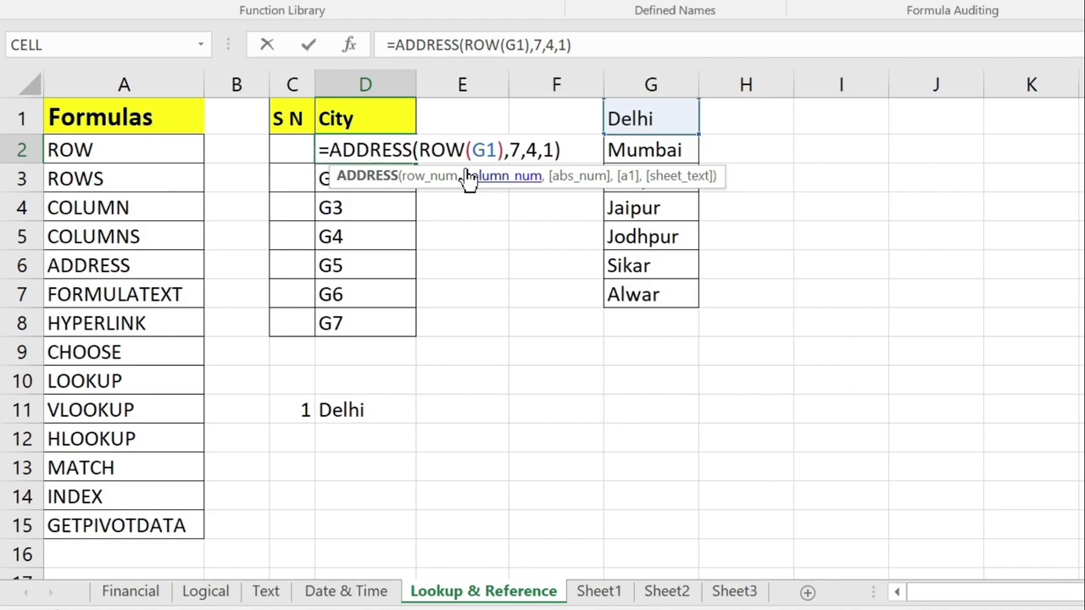
key(Return)
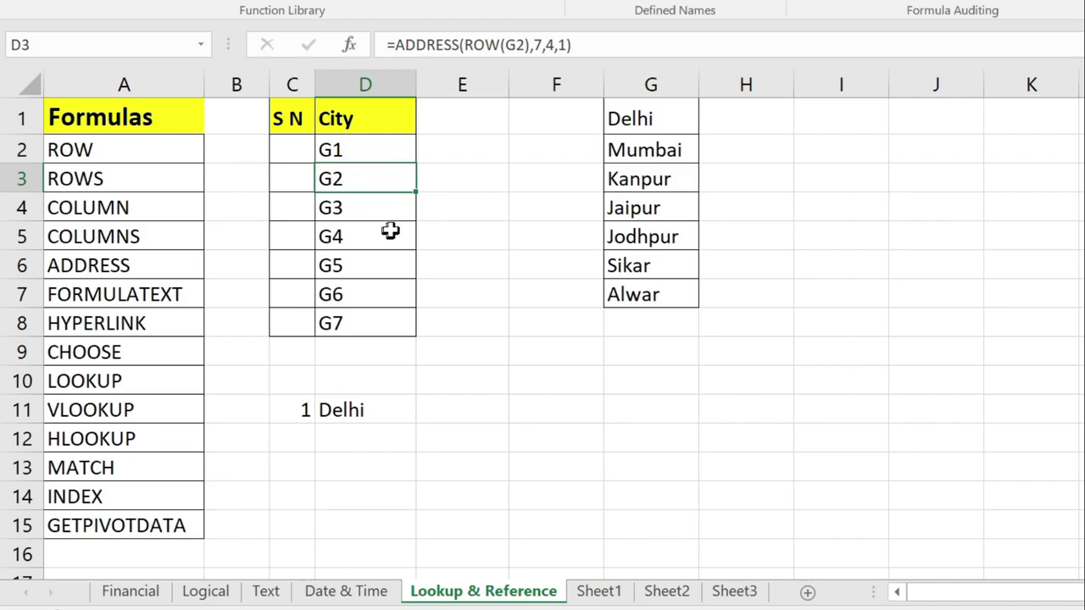
double_click(363, 150)
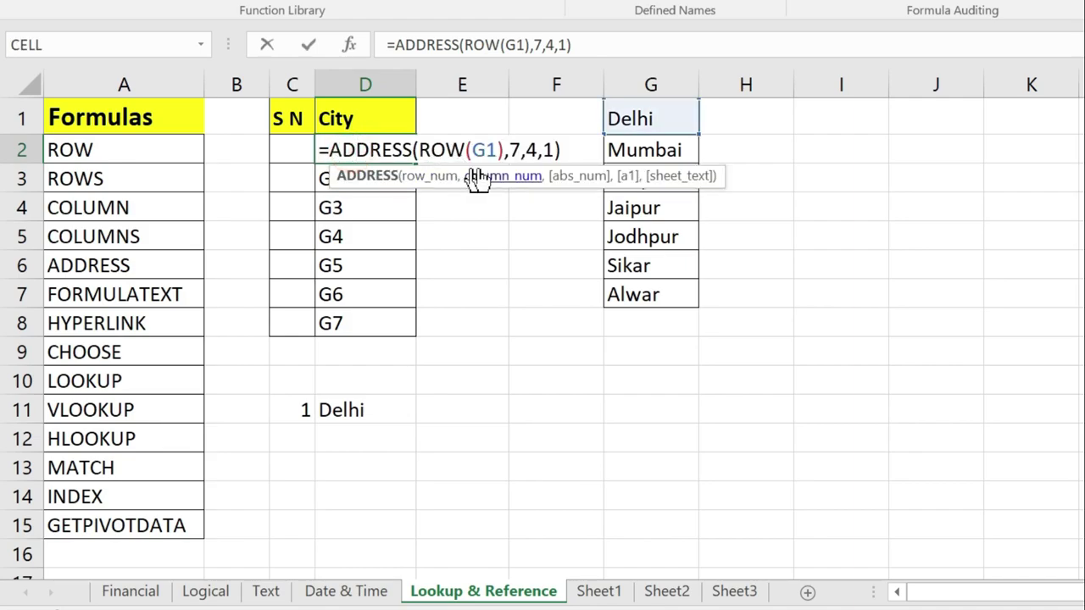
Append &" - "&G1 to D2's formula, fill it to D8, and widen column D.
click(564, 150)
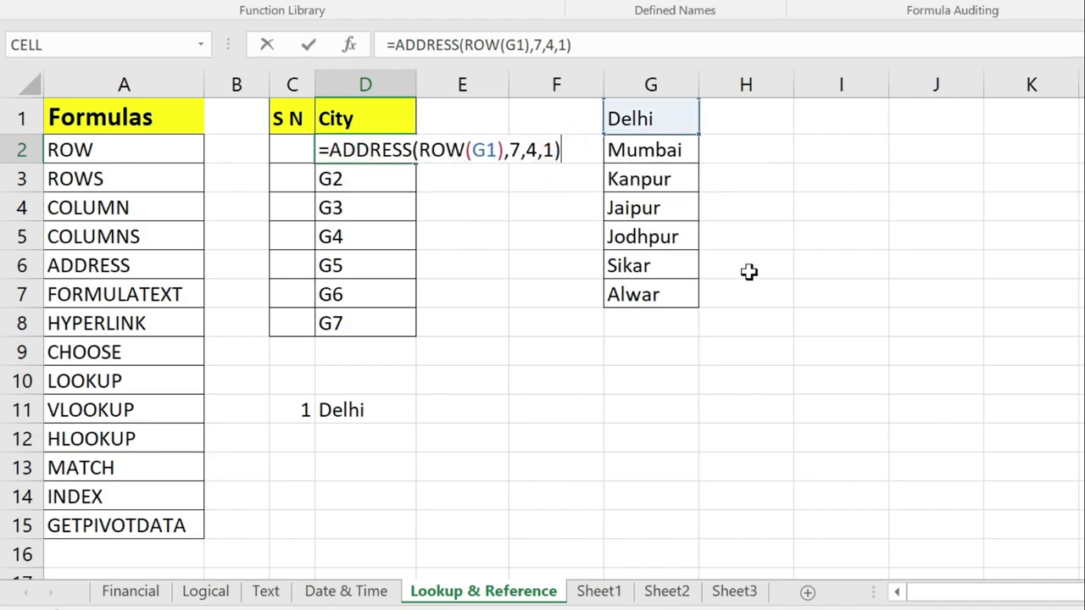
text(&)
text(")
text( -)
text( ")
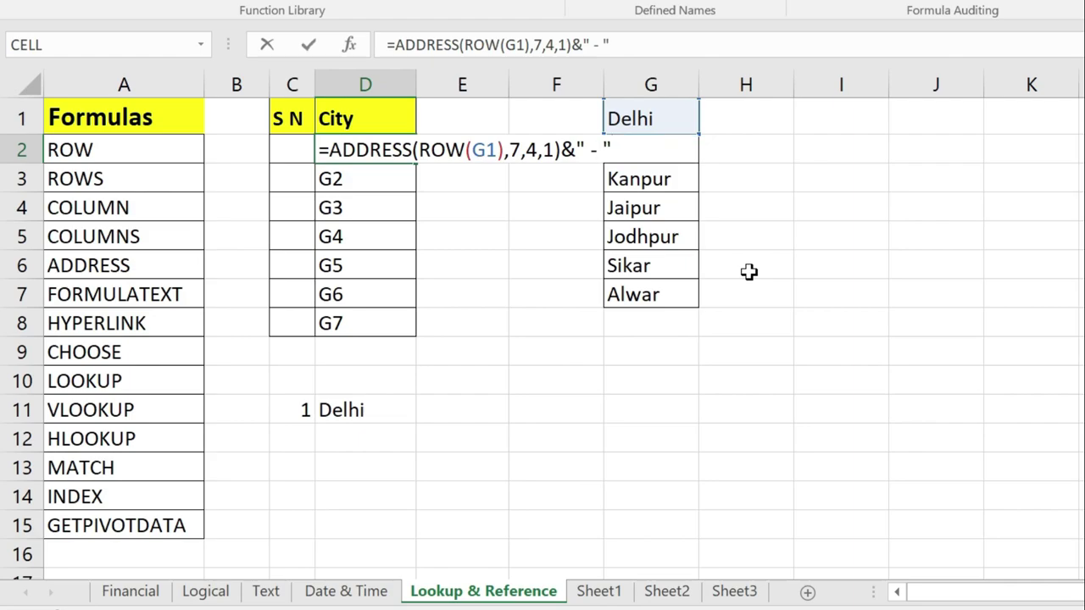
text(&)
click(661, 116)
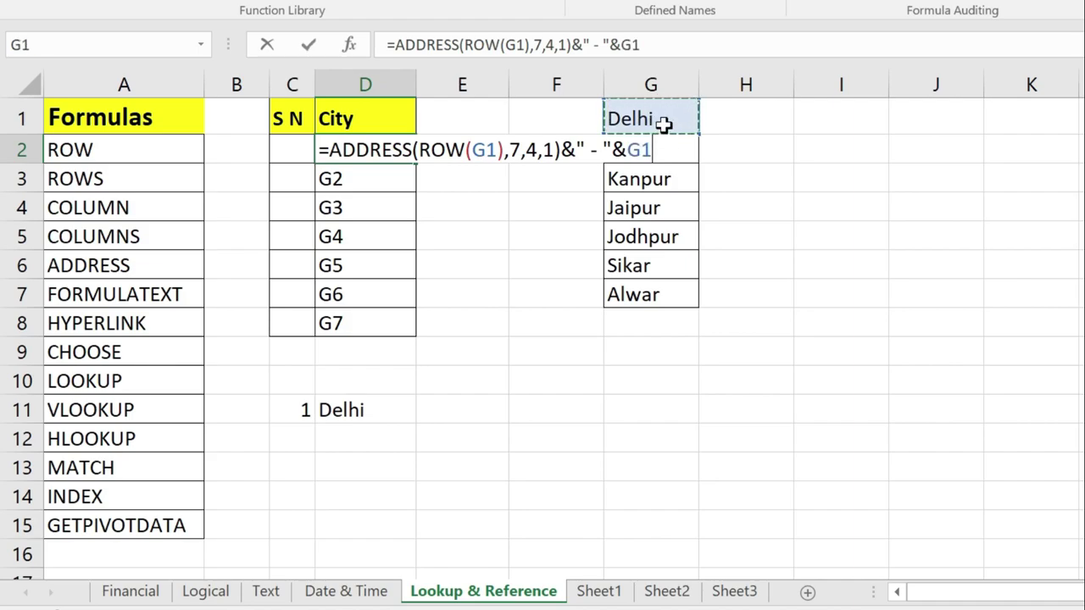
key(Return)
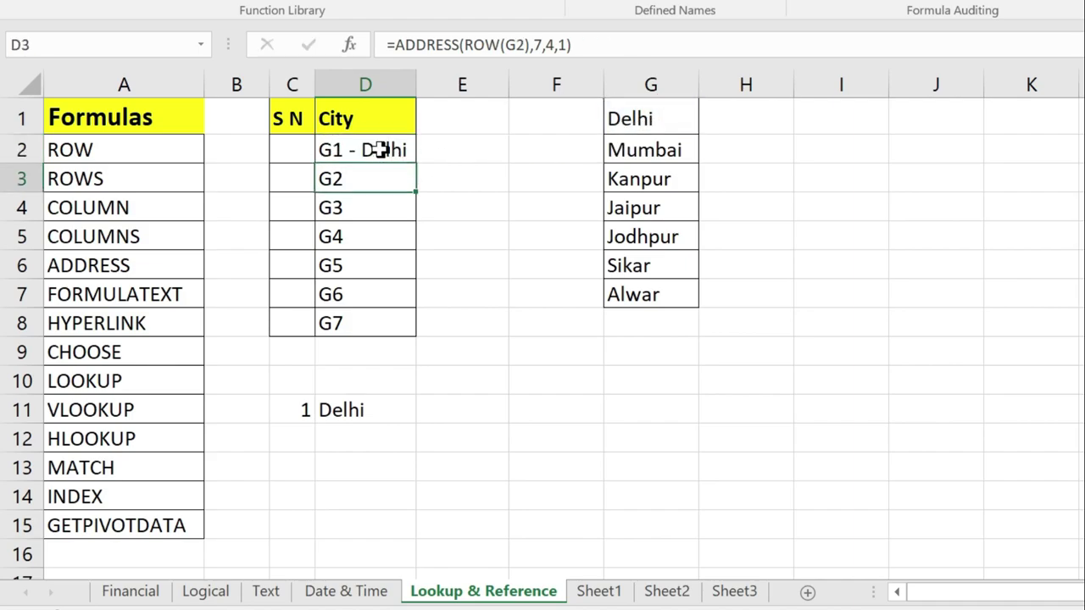
click(378, 150)
double_click(414, 162)
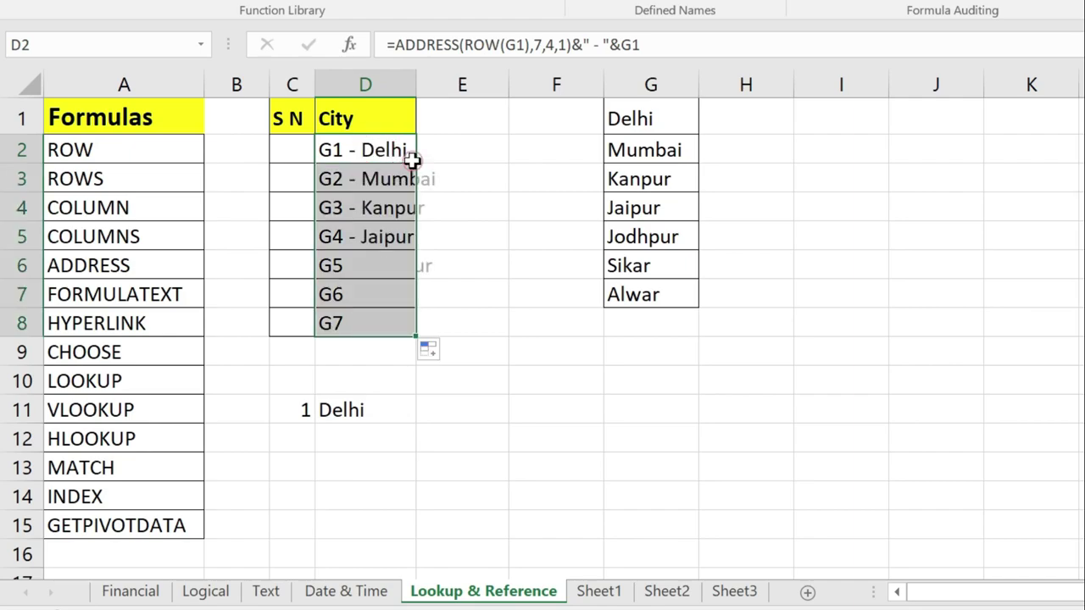
drag(417, 89, 448, 93)
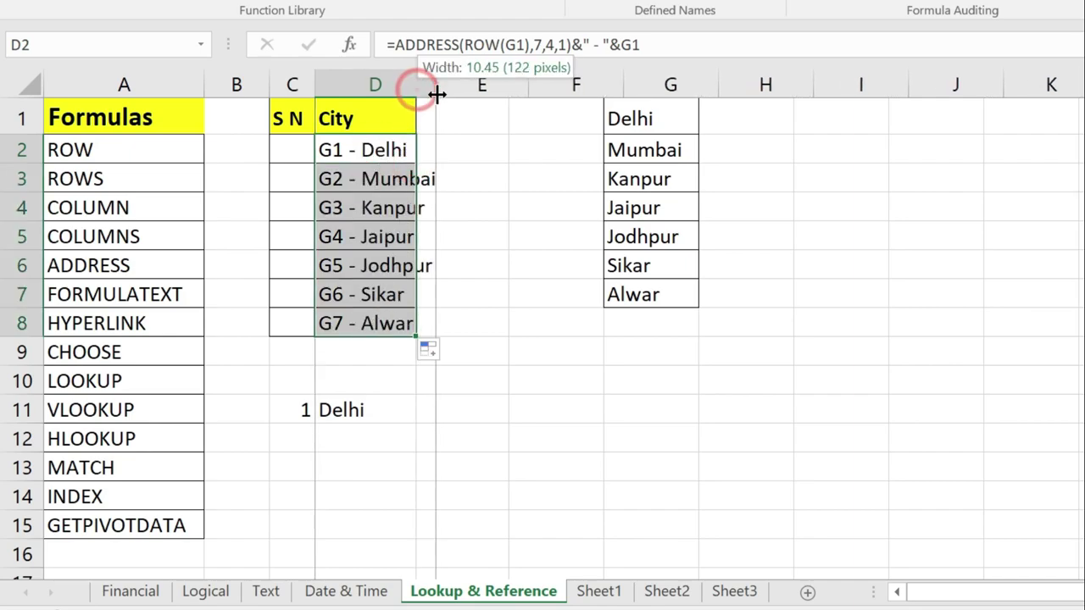
Check that D3 through D5 show each address joined with its city name.
click(377, 208)
click(335, 151)
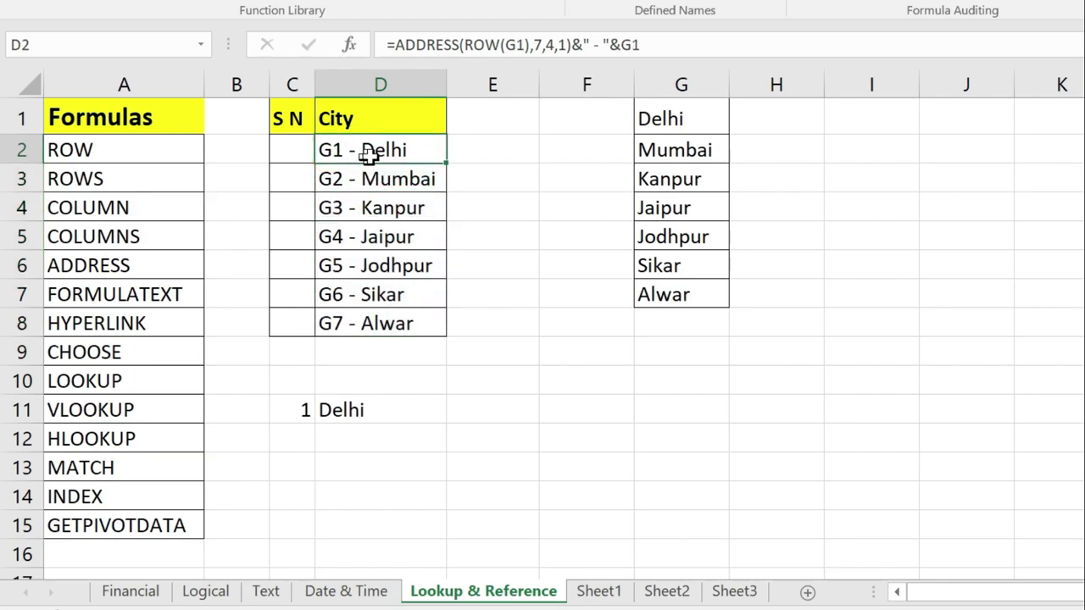
click(392, 150)
click(339, 180)
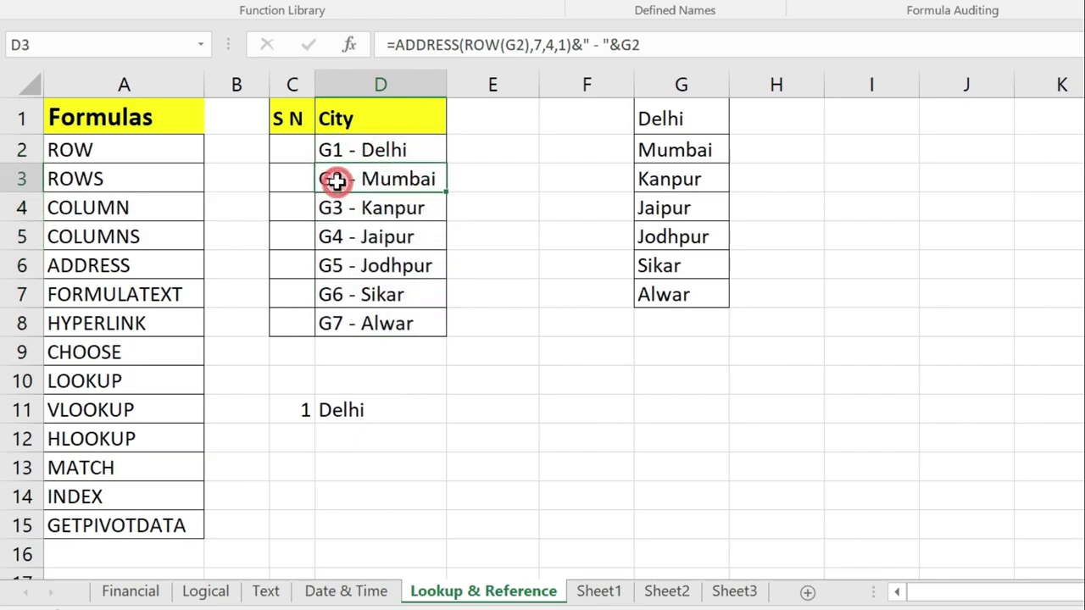
click(343, 210)
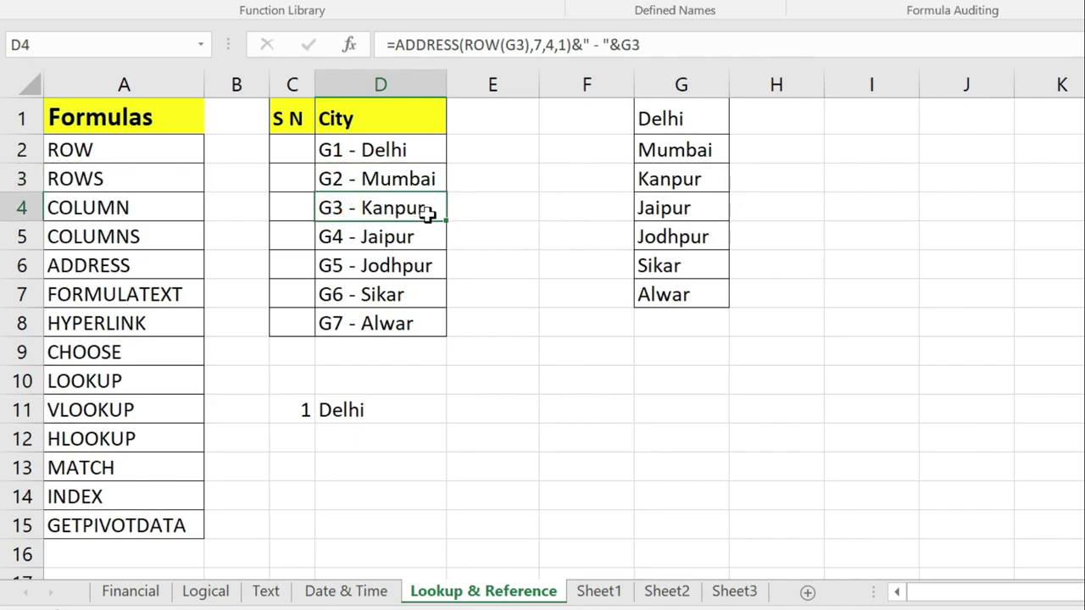
click(393, 239)
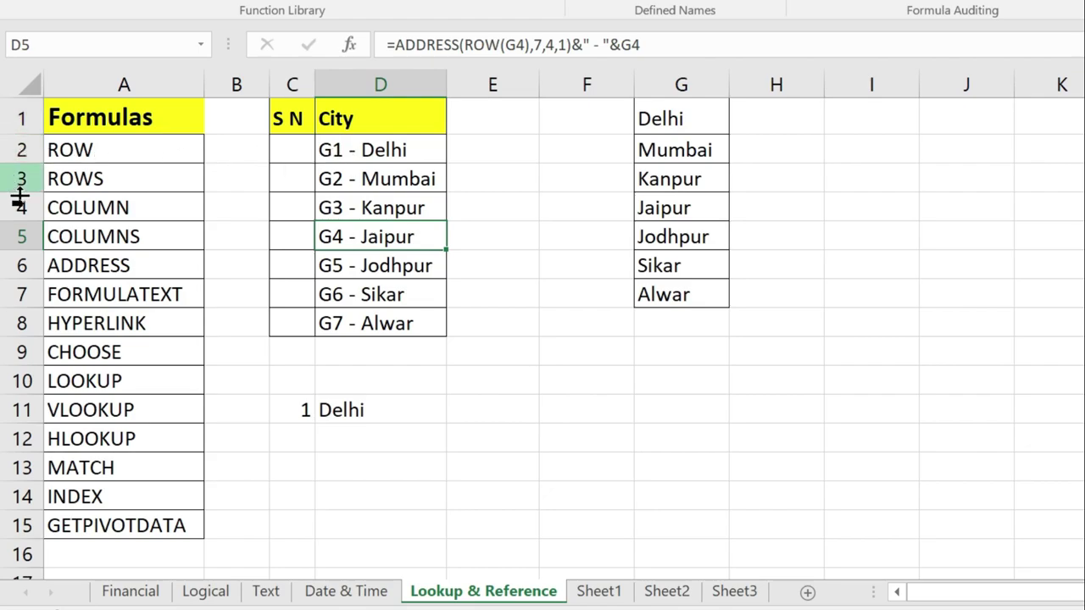
click(357, 151)
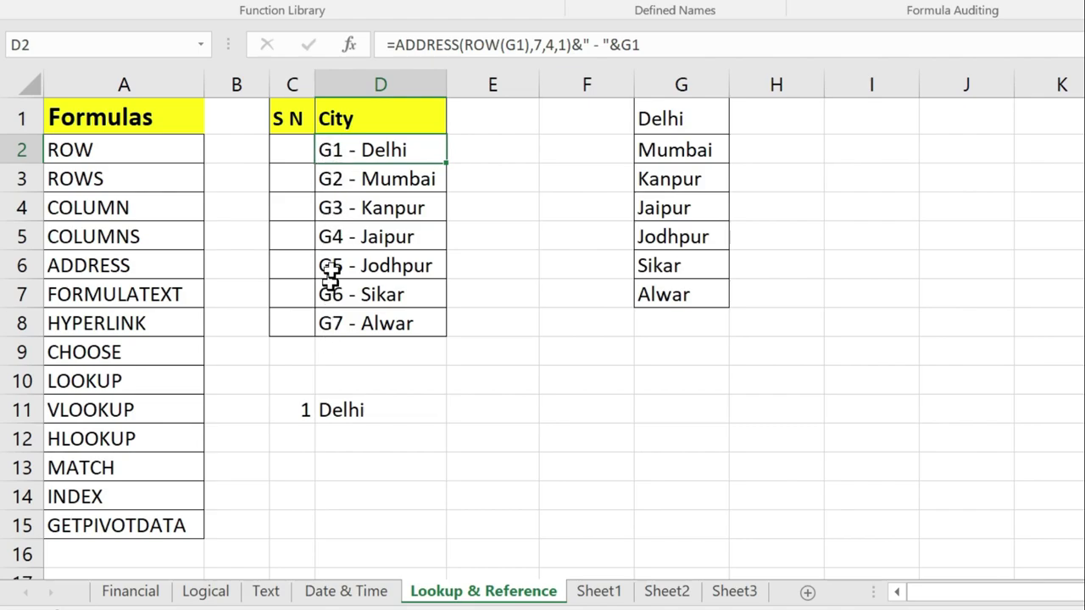
Wrap D2's ADDRESS part in SUBSTITUTE(...,"G","") so D2 shows 1 - Delhi instead of G1 - Delhi.
double_click(361, 149)
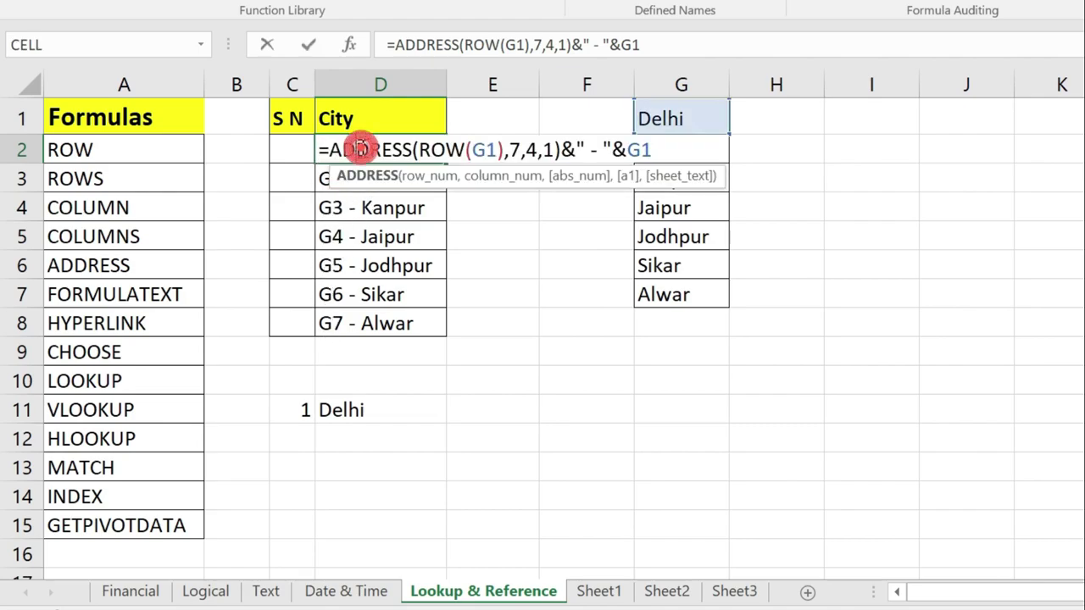
click(330, 150)
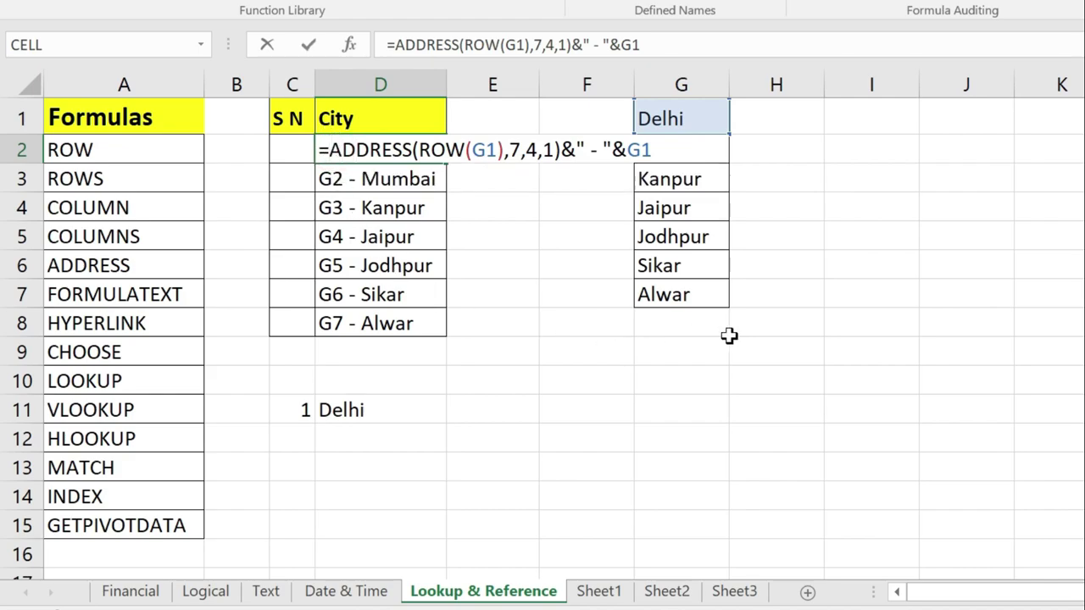
text(sub)
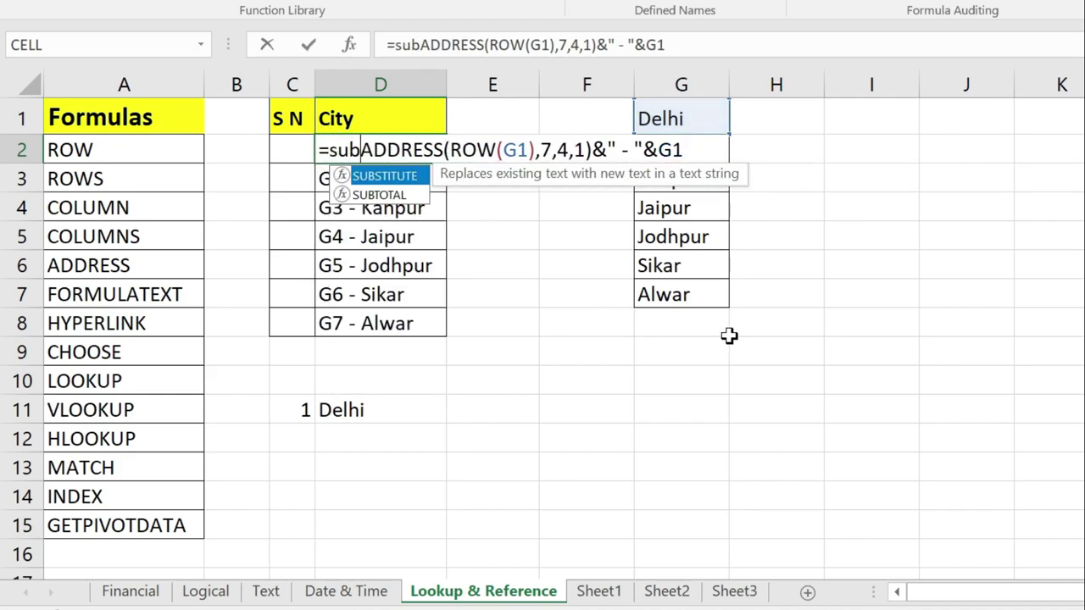
key(Tab)
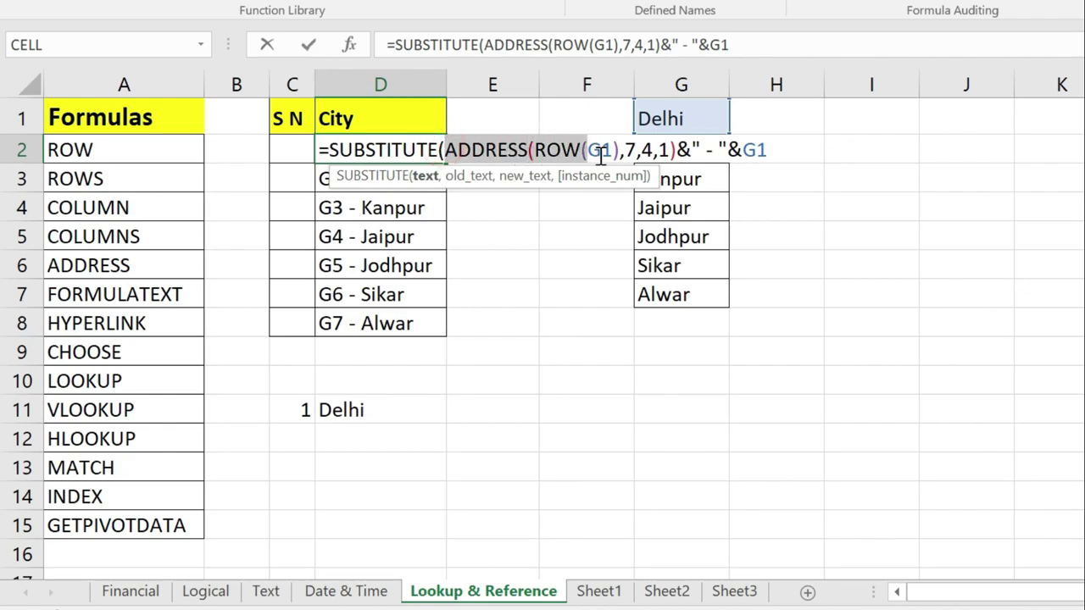
drag(442, 149, 677, 163)
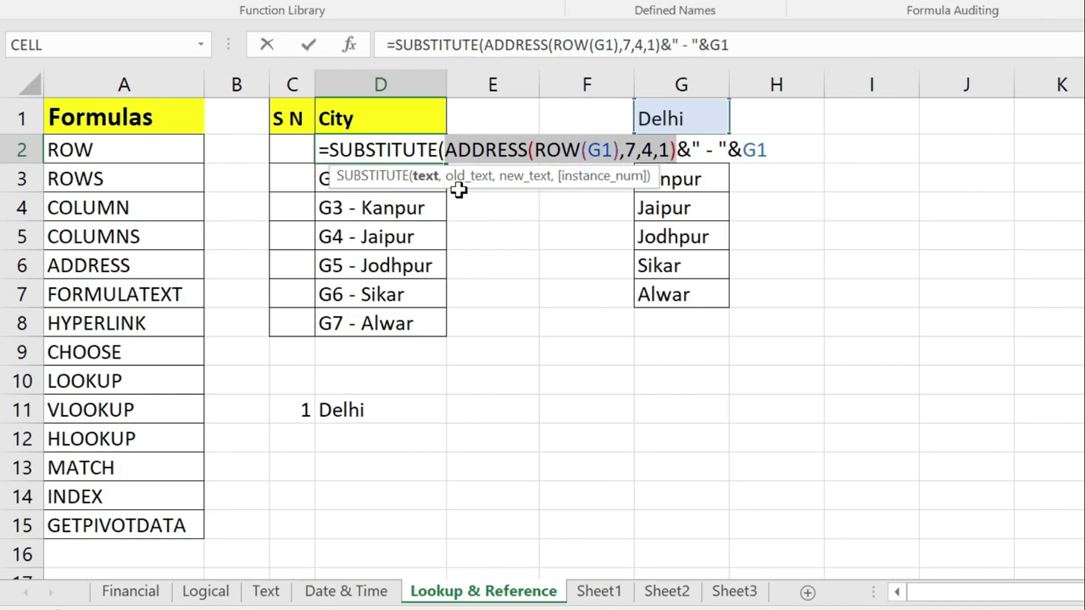
click(678, 150)
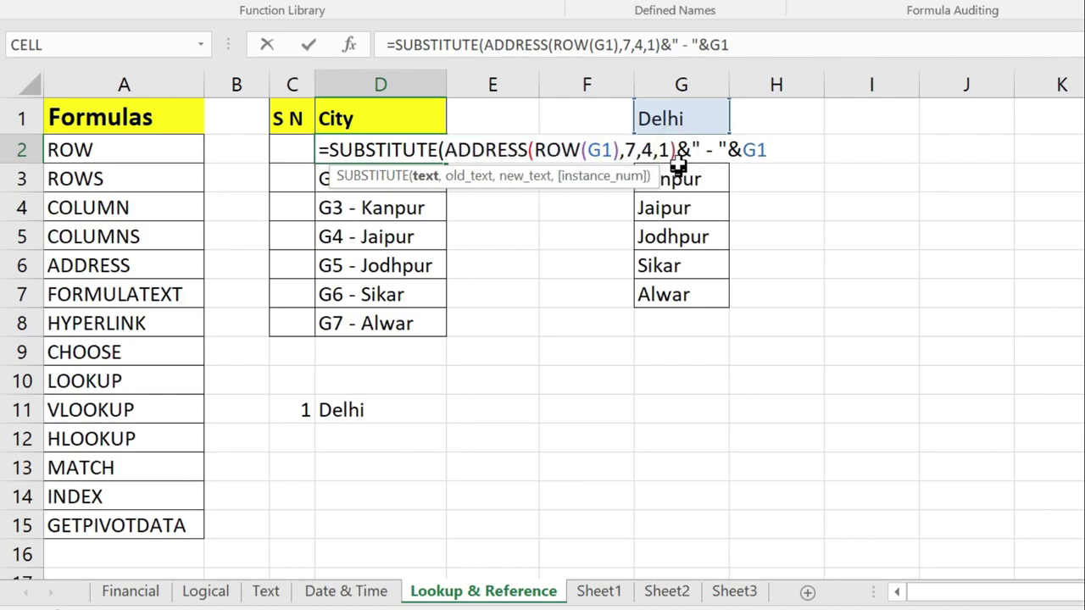
text(,)
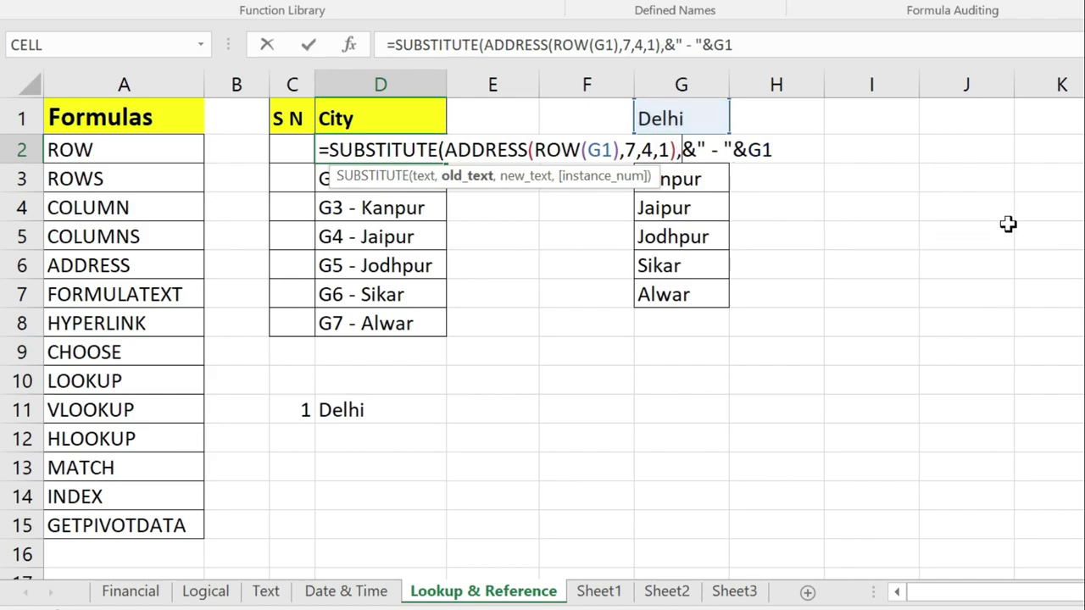
text(")
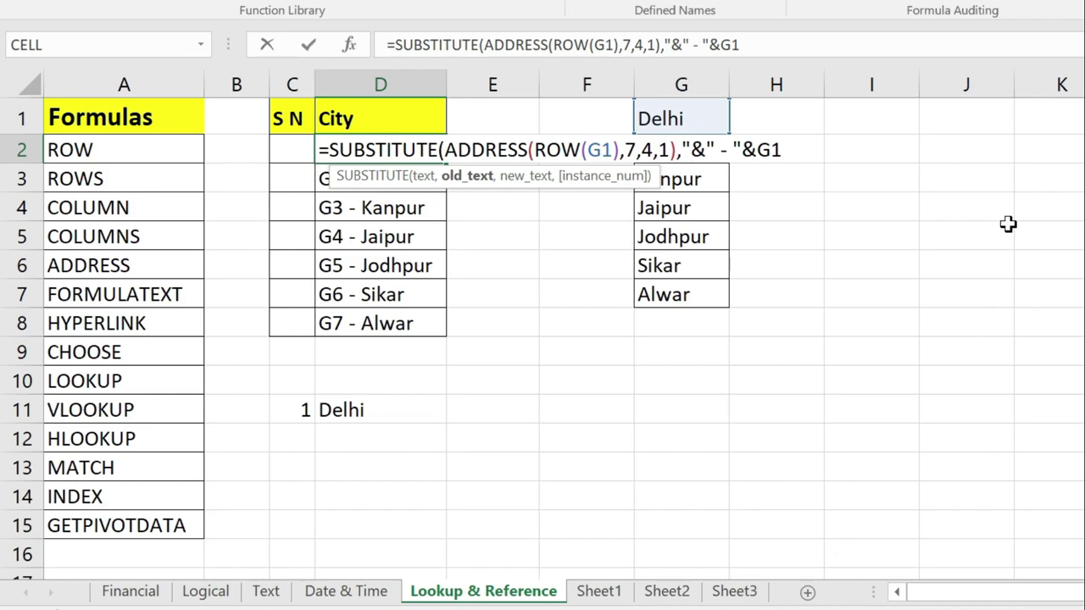
text(G")
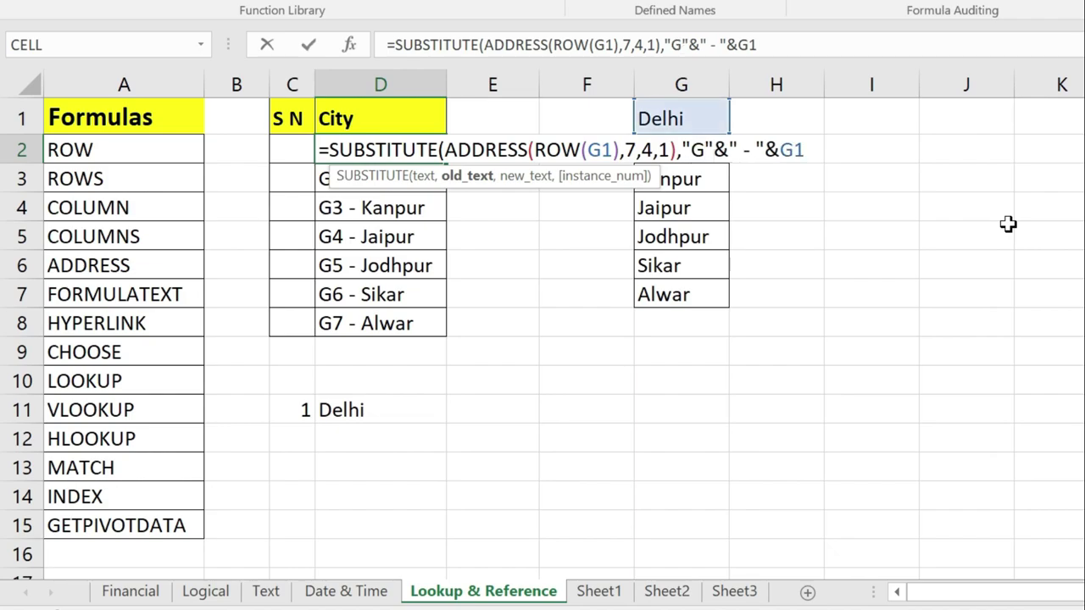
text(,)
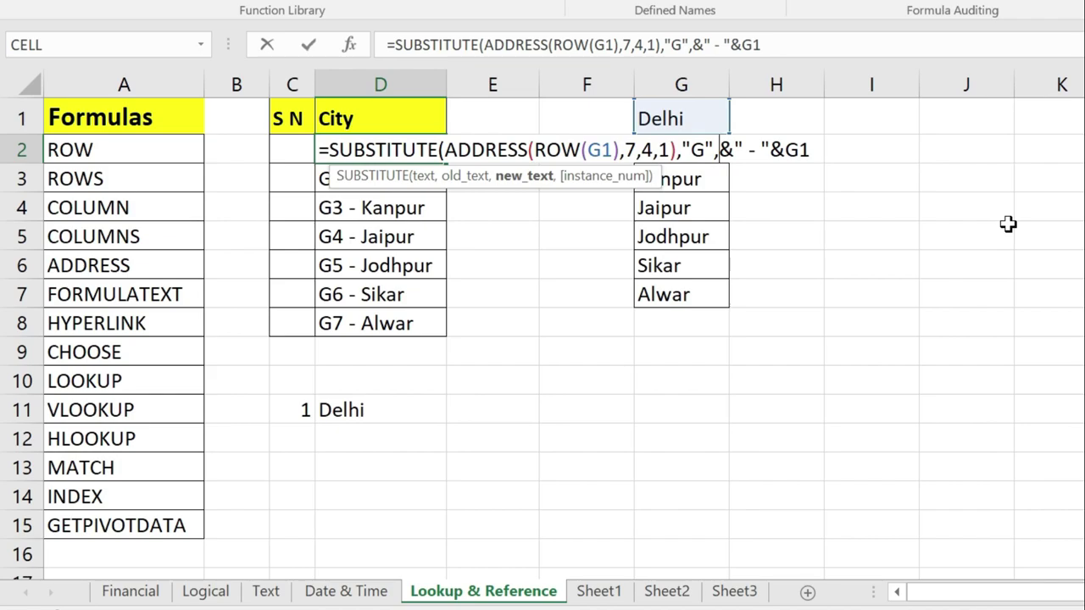
text("")
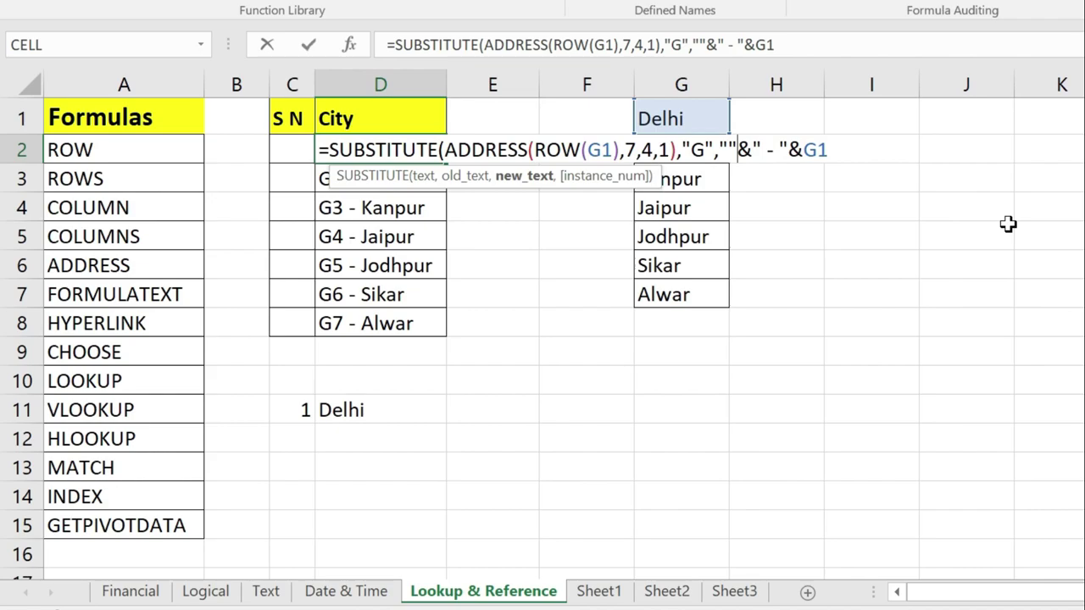
text())
key(Return)
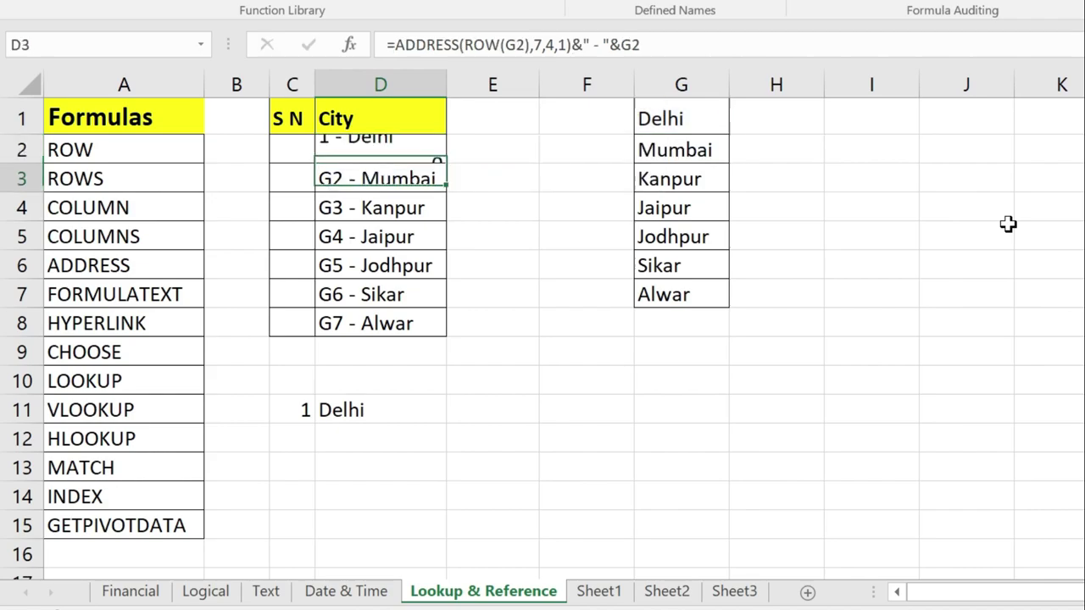
click(402, 148)
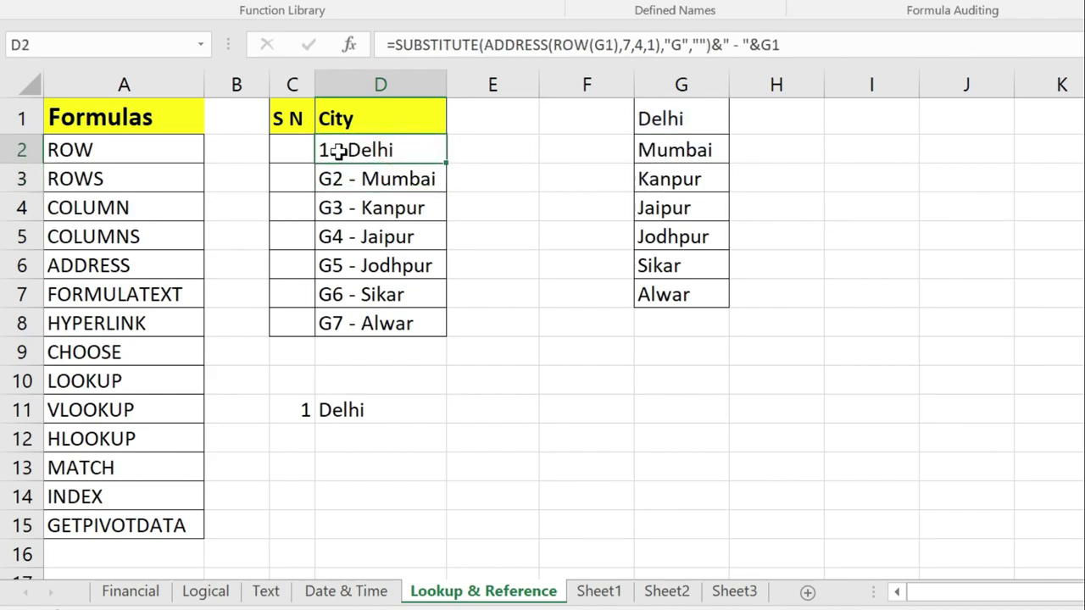
double_click(445, 163)
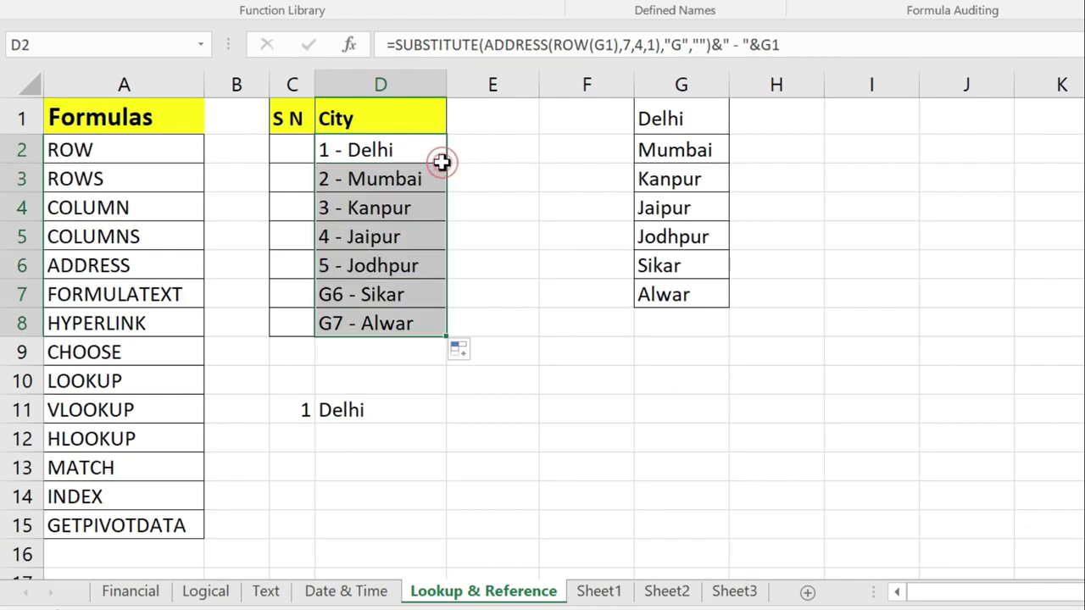
click(352, 313)
click(335, 209)
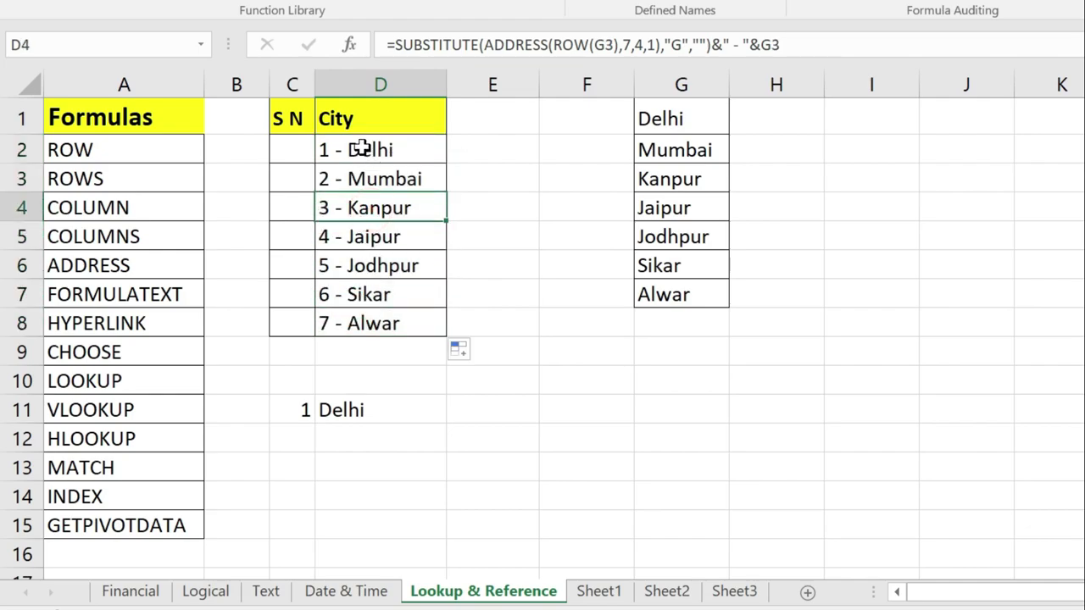
click(383, 314)
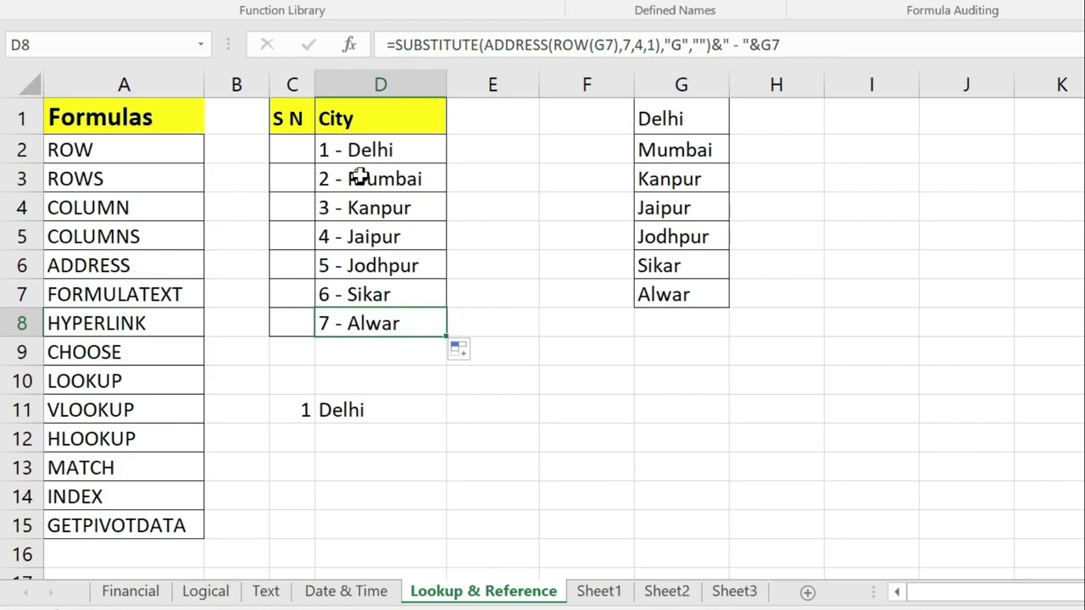
double_click(396, 154)
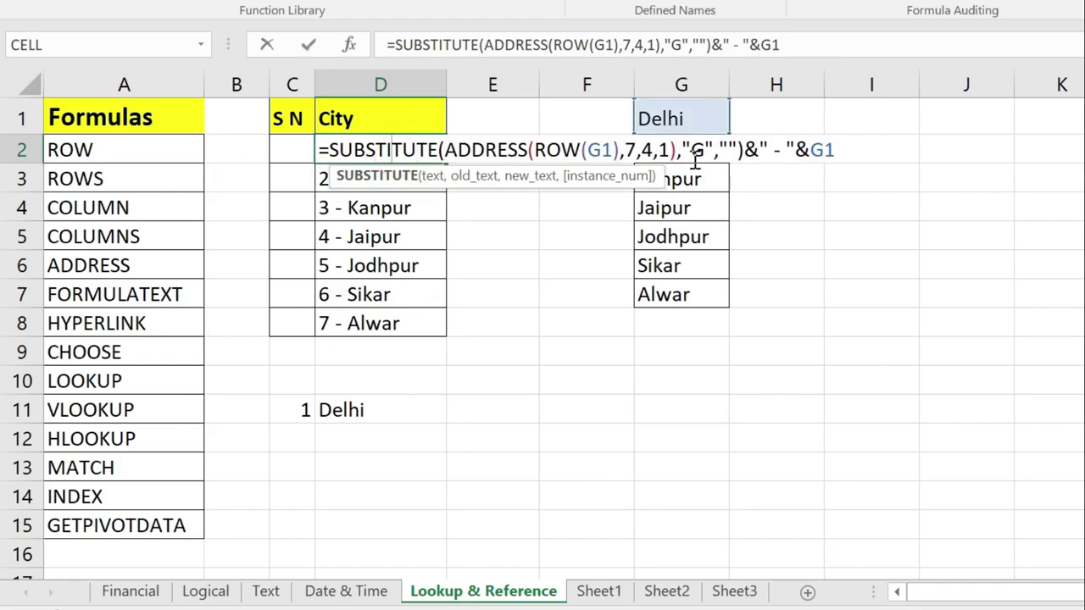
key(Escape)
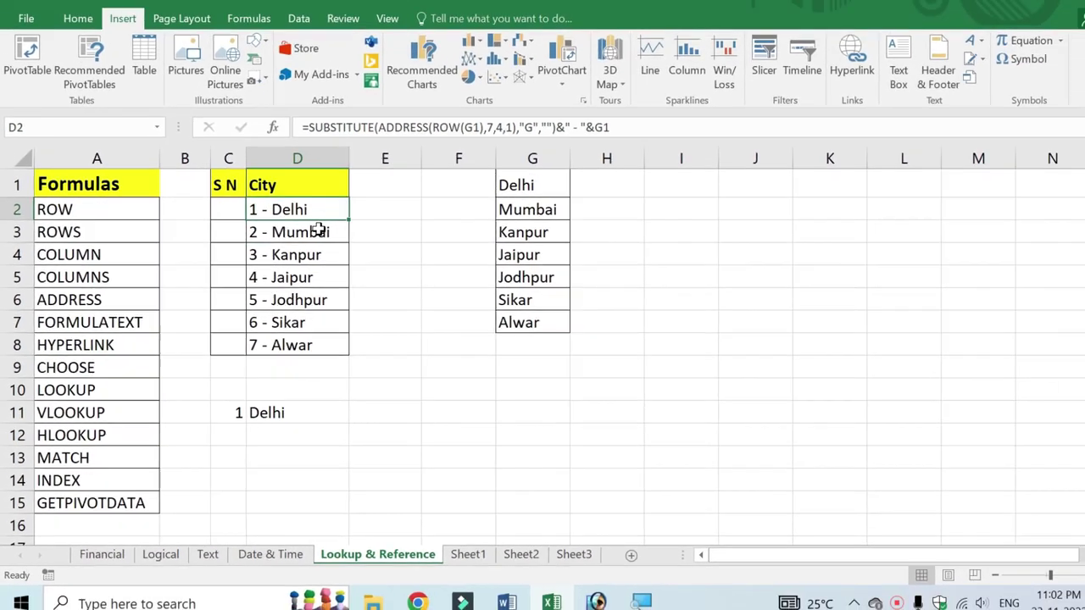
key(Down)
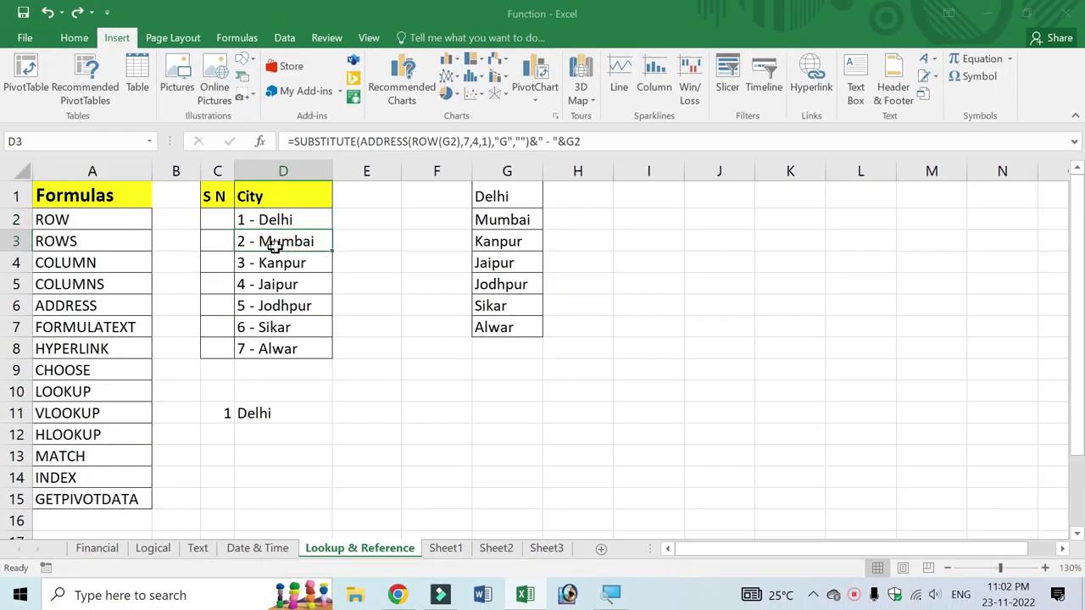
click(78, 198)
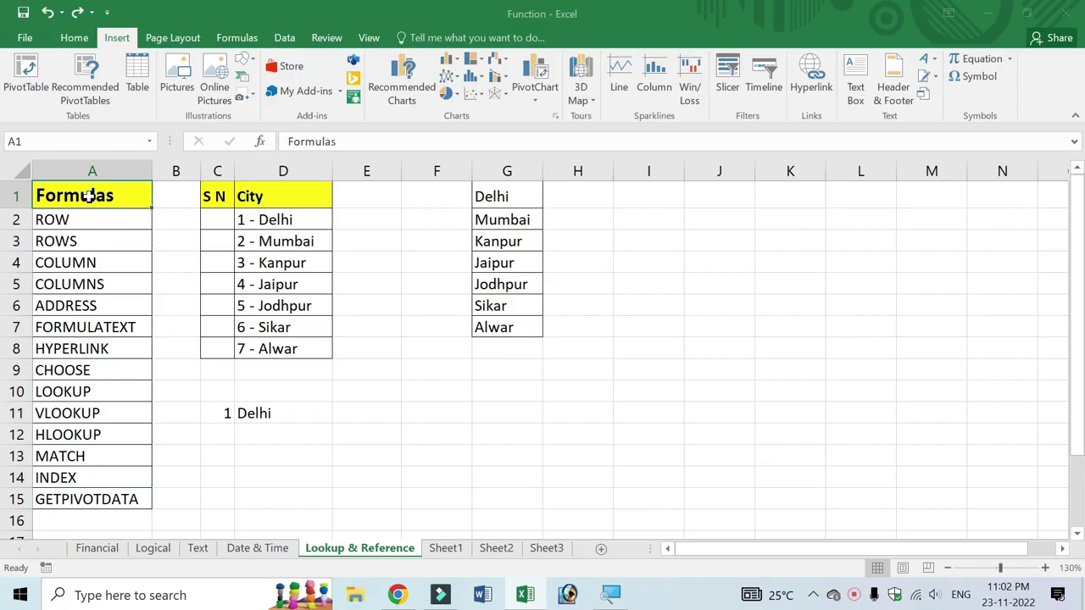
click(214, 219)
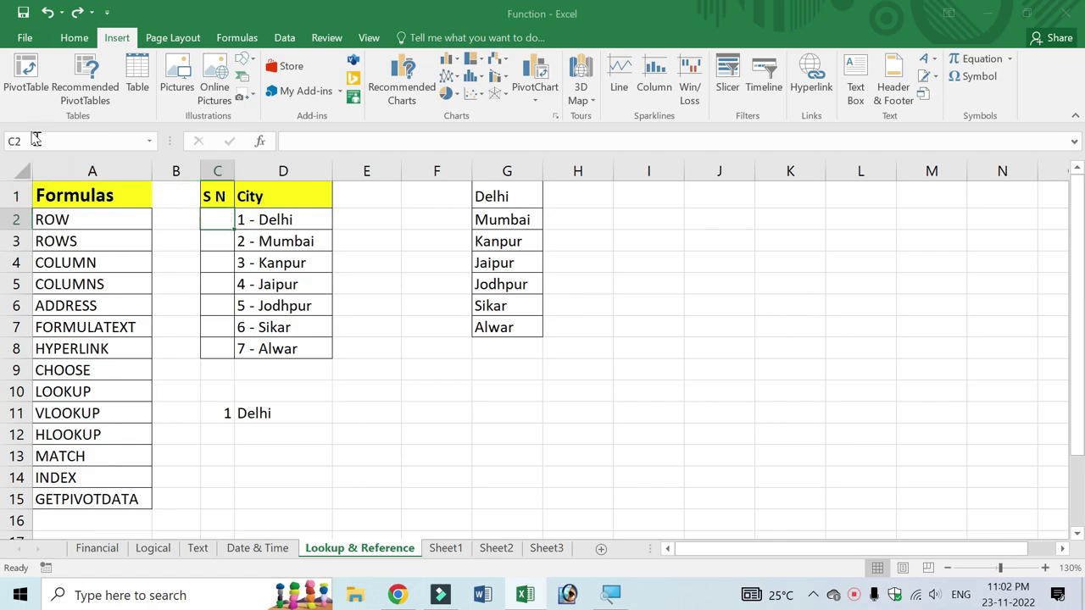
Turn on R1C1 reference style under Excel Options > Formulas.
click(25, 38)
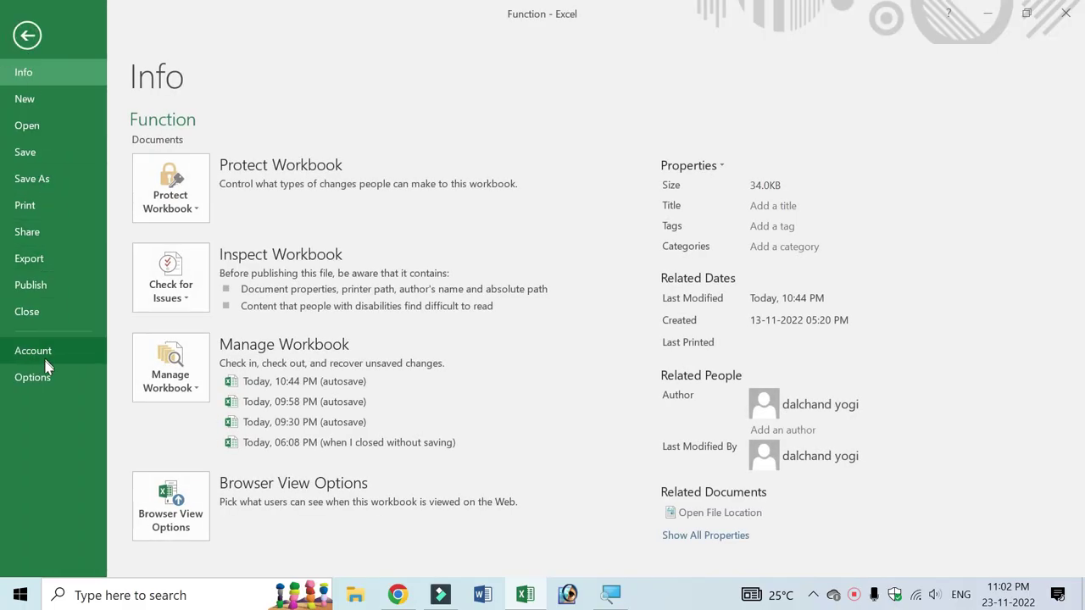
click(45, 377)
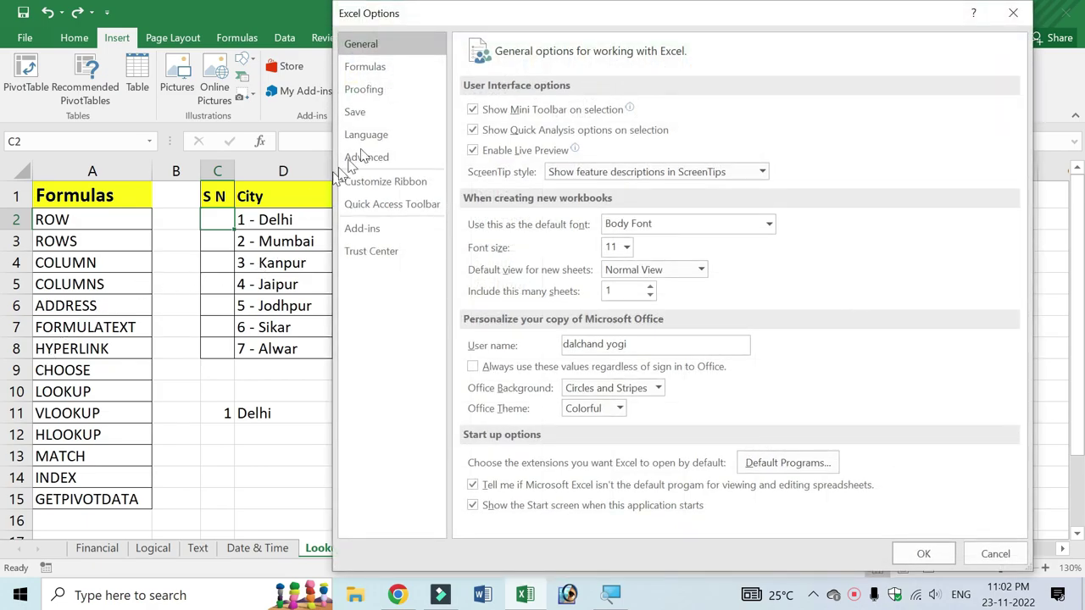
click(380, 71)
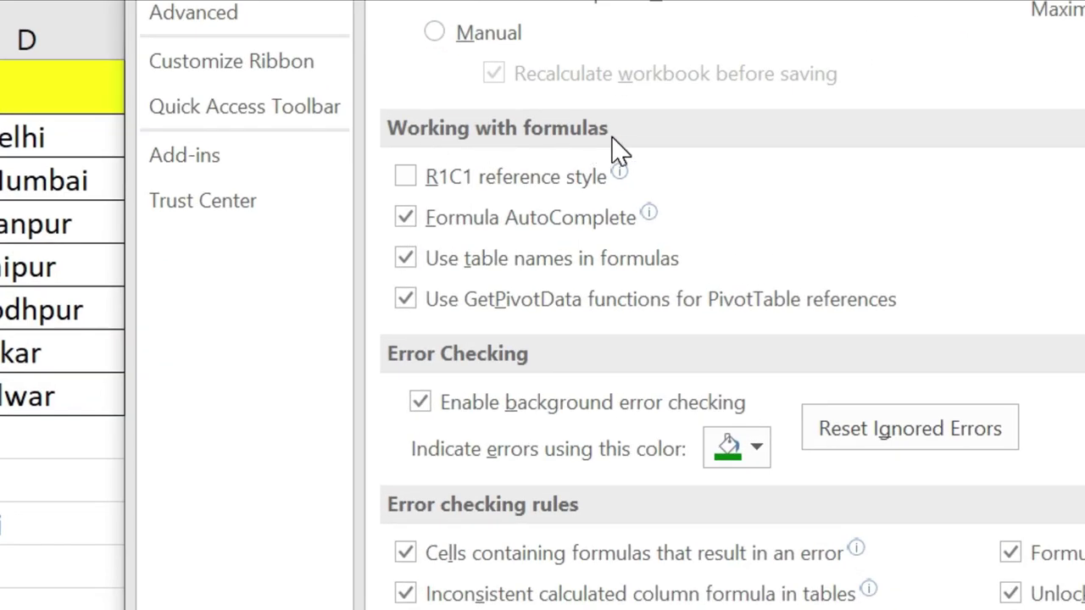
mouse_move(551, 190)
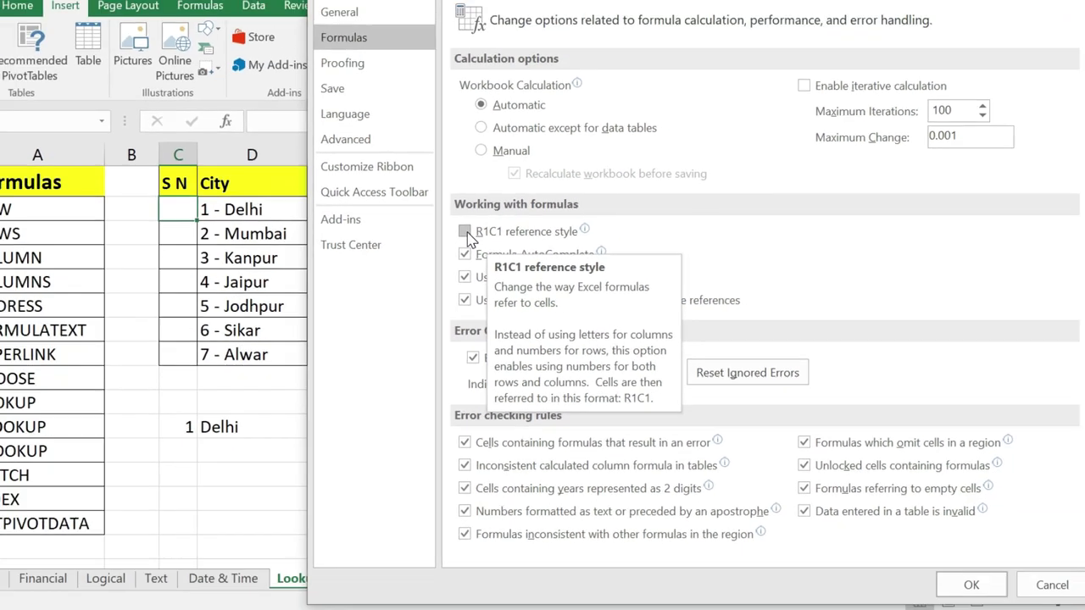
click(472, 240)
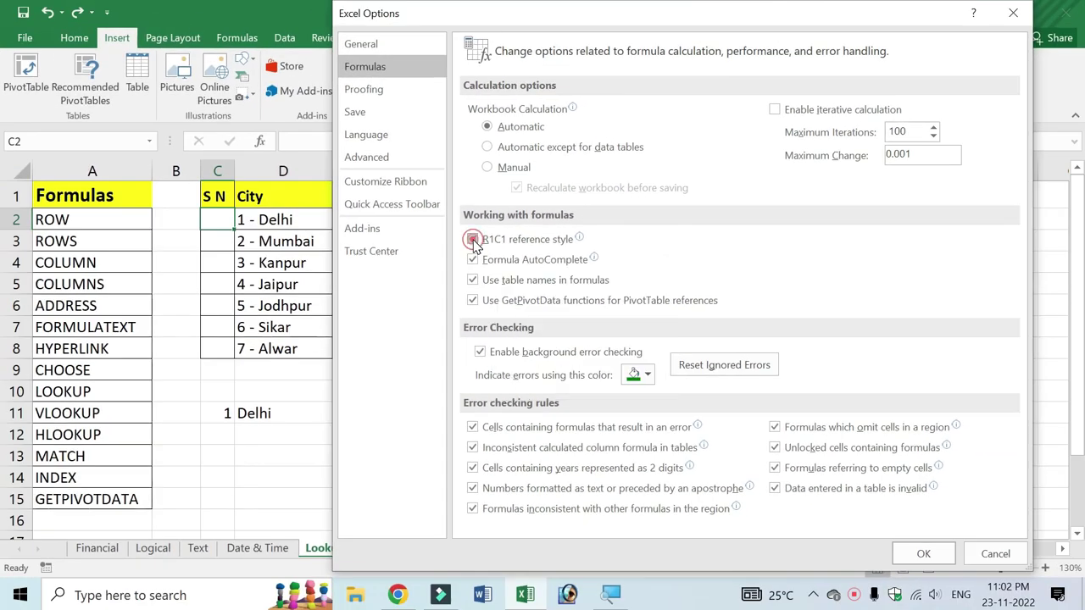
click(929, 556)
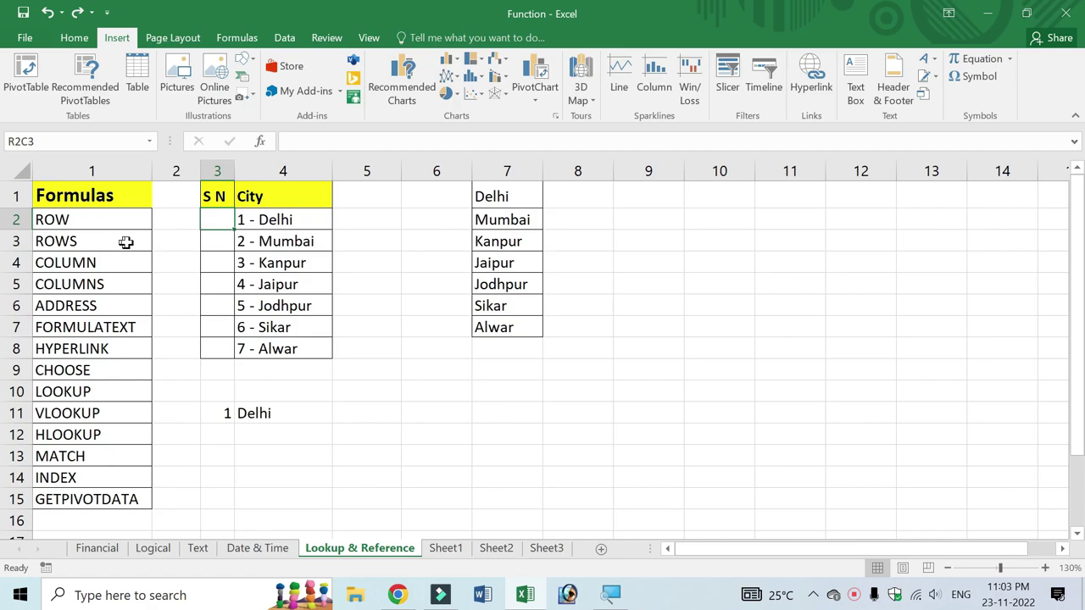
click(85, 194)
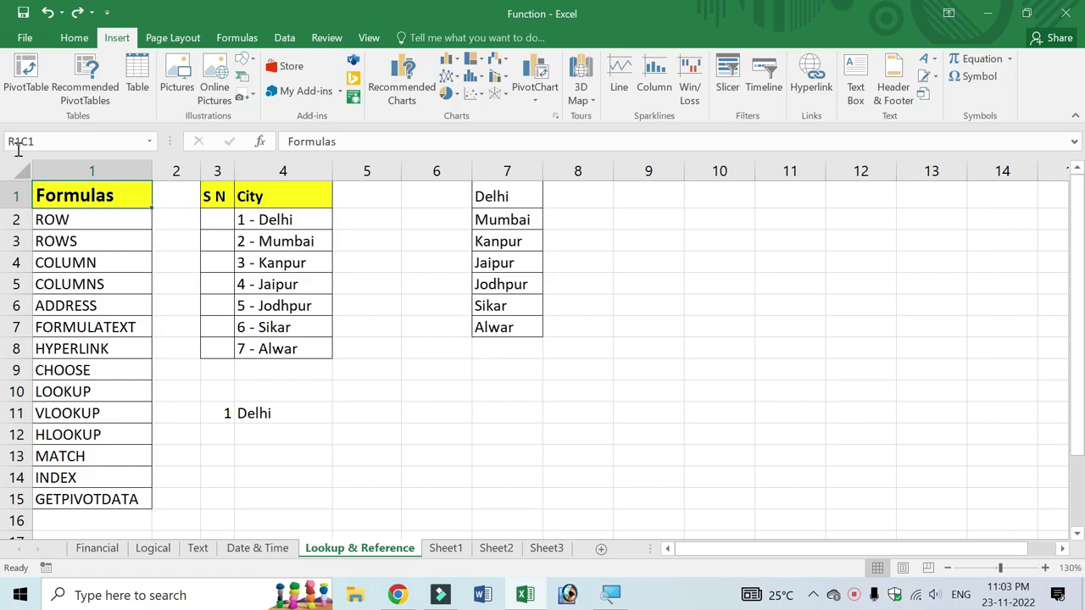
click(15, 196)
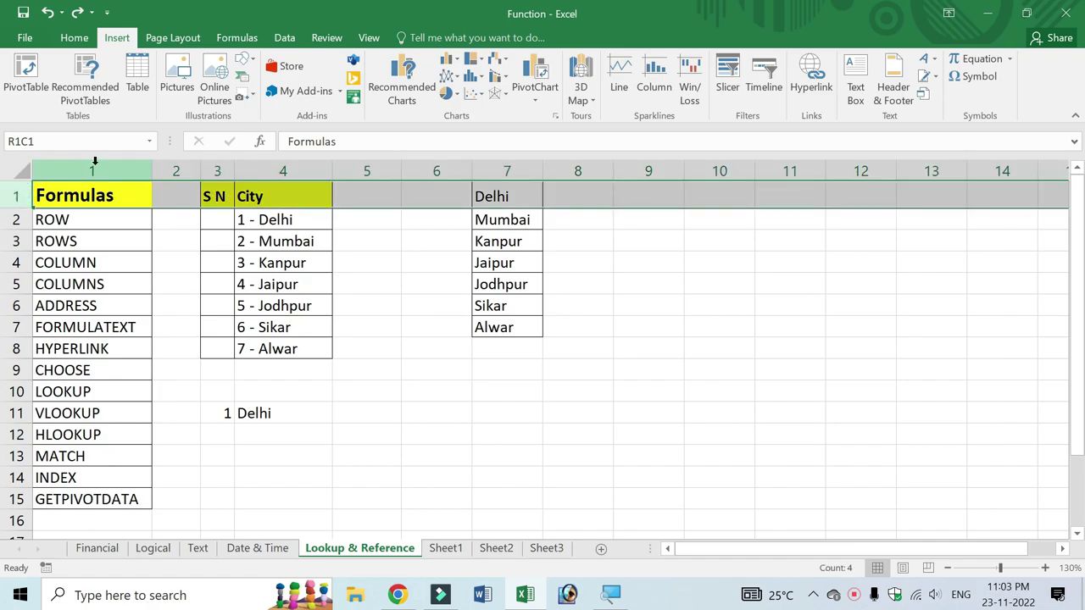
click(93, 170)
click(94, 196)
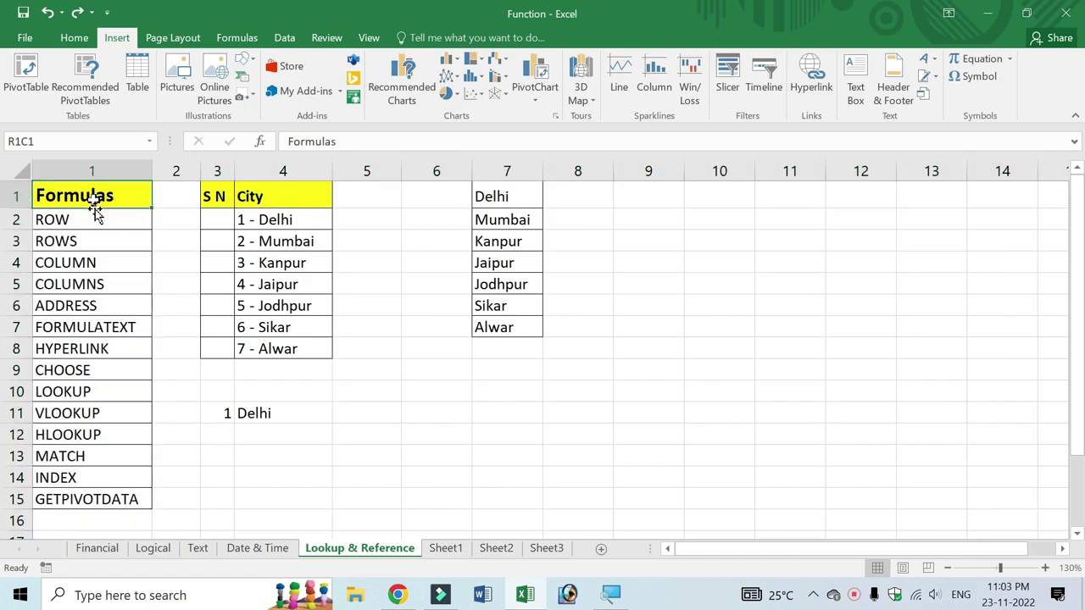
click(360, 287)
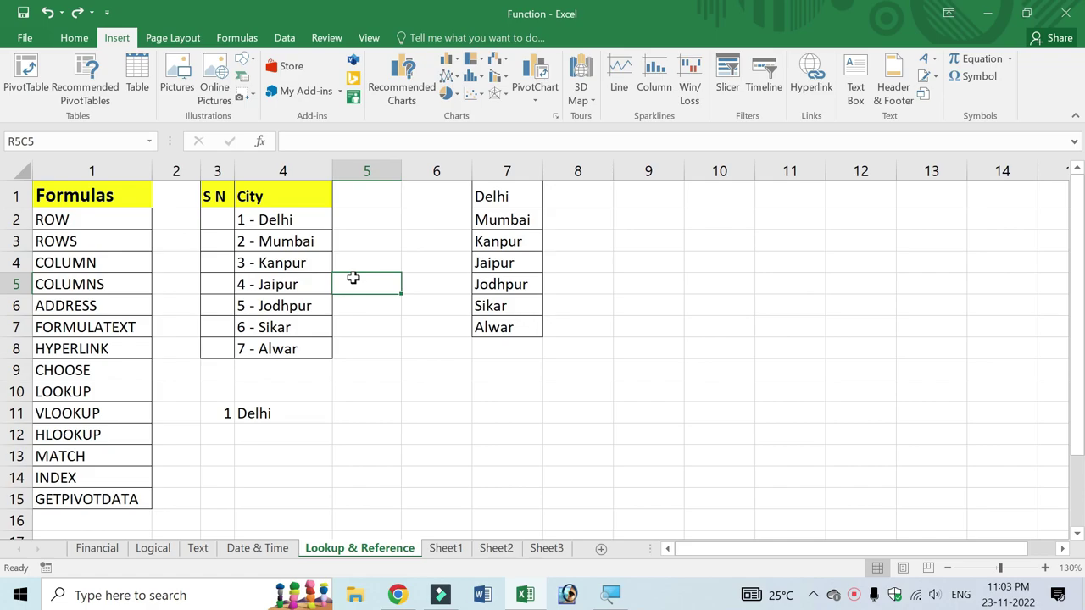
Retype the A1-style argument 1 in R2C4's ADDRESS(...,7,4,1) formula, keeping the 1 - Delhi result.
click(368, 254)
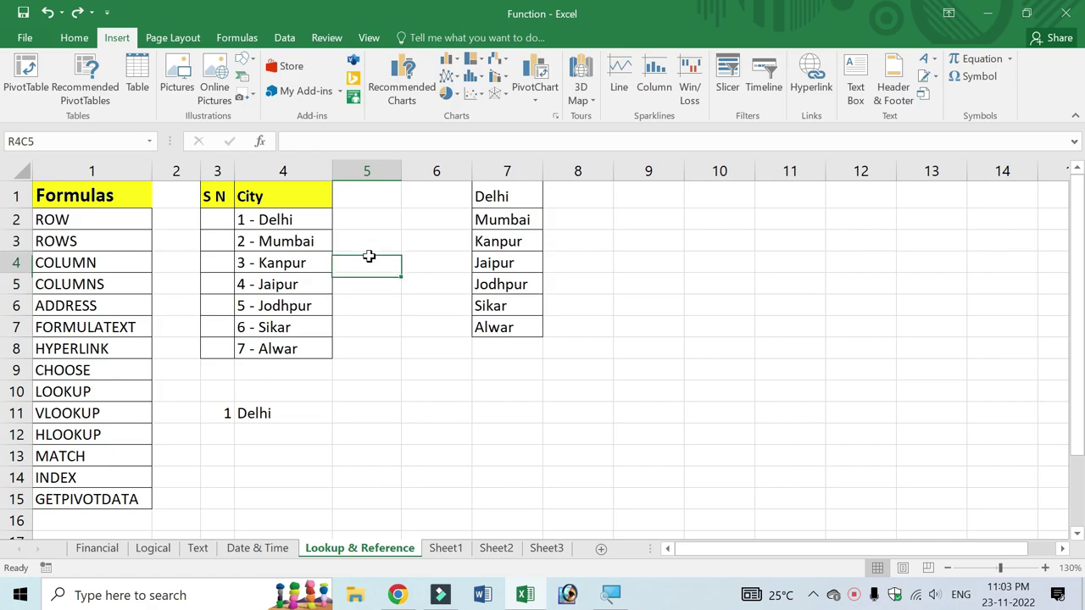
double_click(305, 221)
click(566, 190)
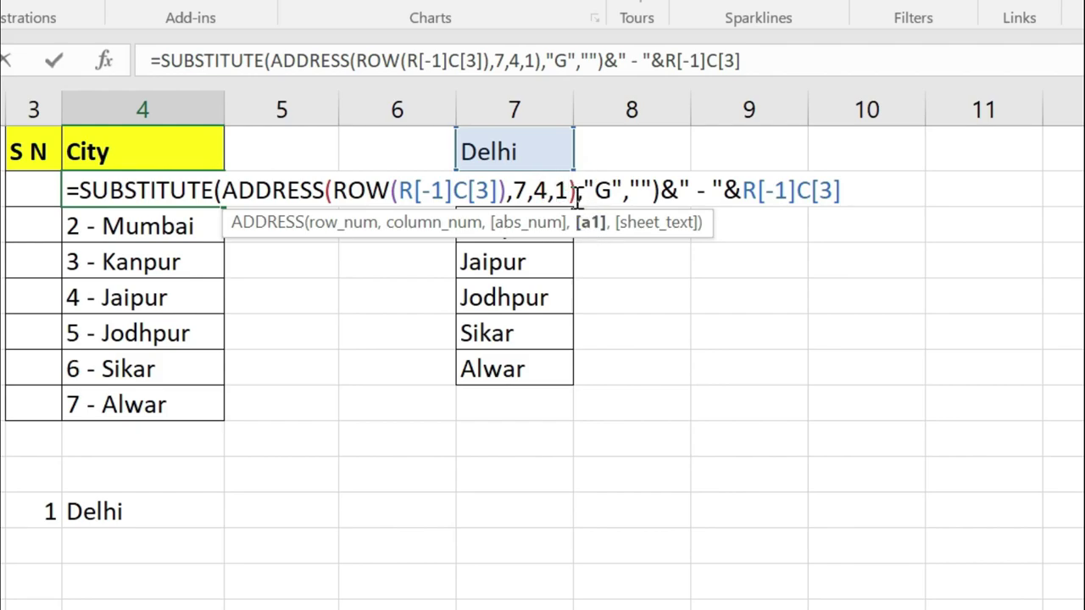
key(BackSpace)
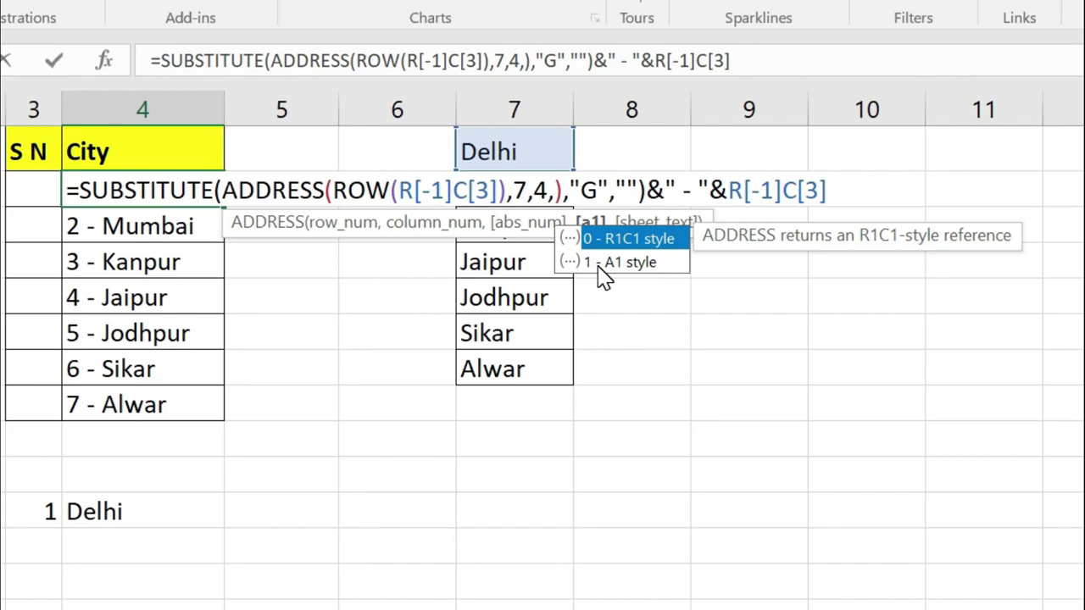
text(1)
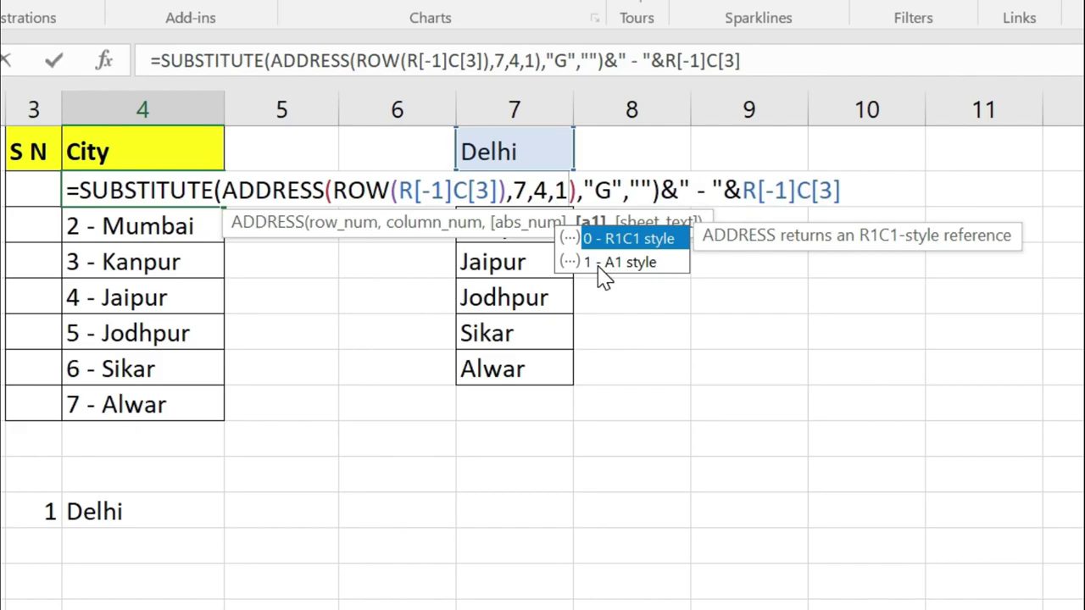
key(Return)
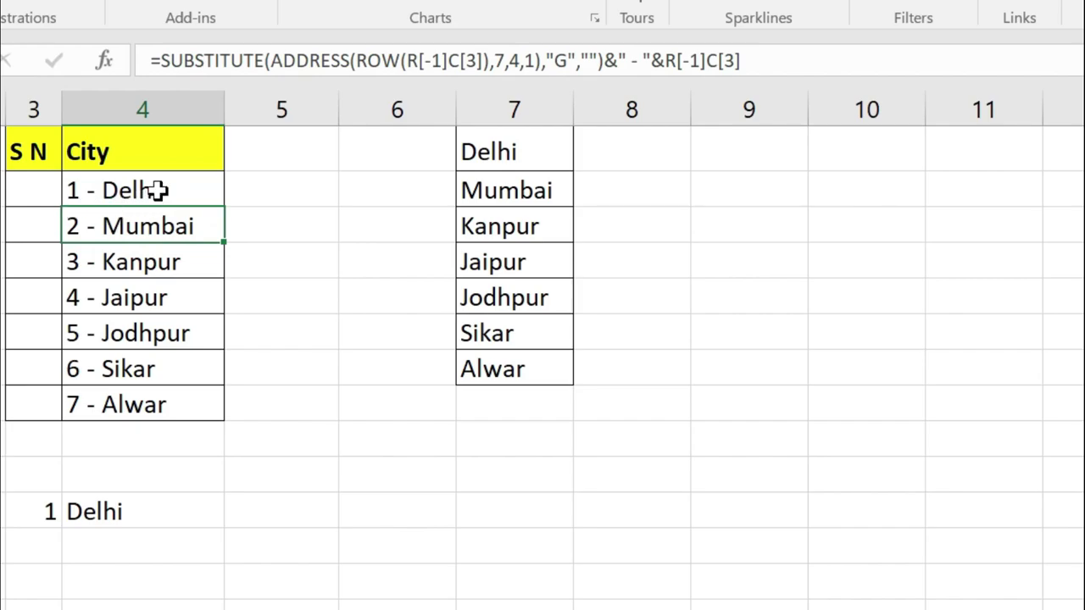
click(159, 191)
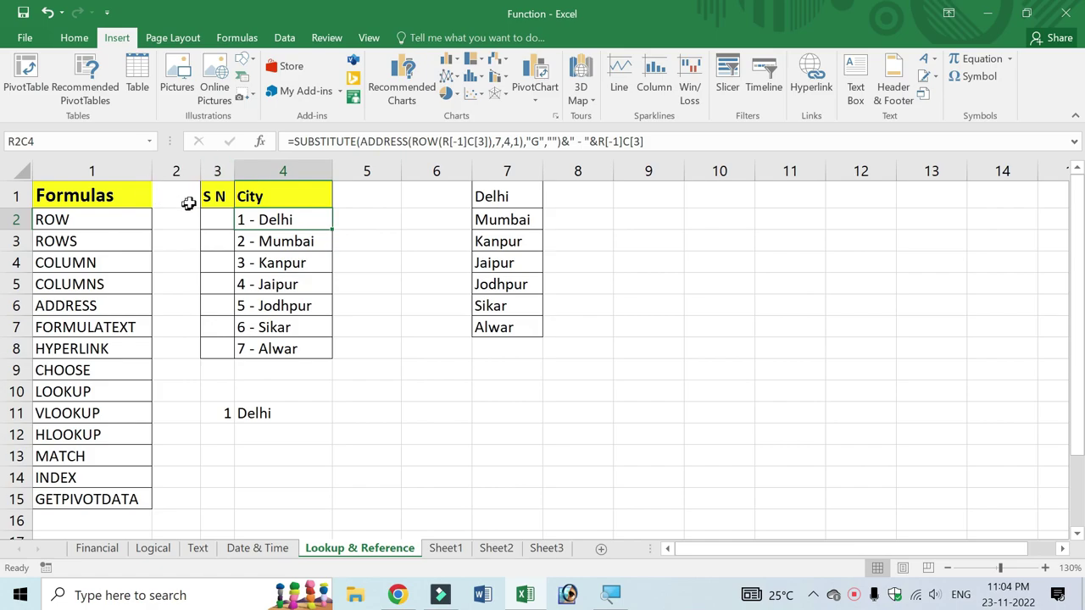
Turn off R1C1 reference style in Options > Formulas to restore lettered columns.
click(24, 37)
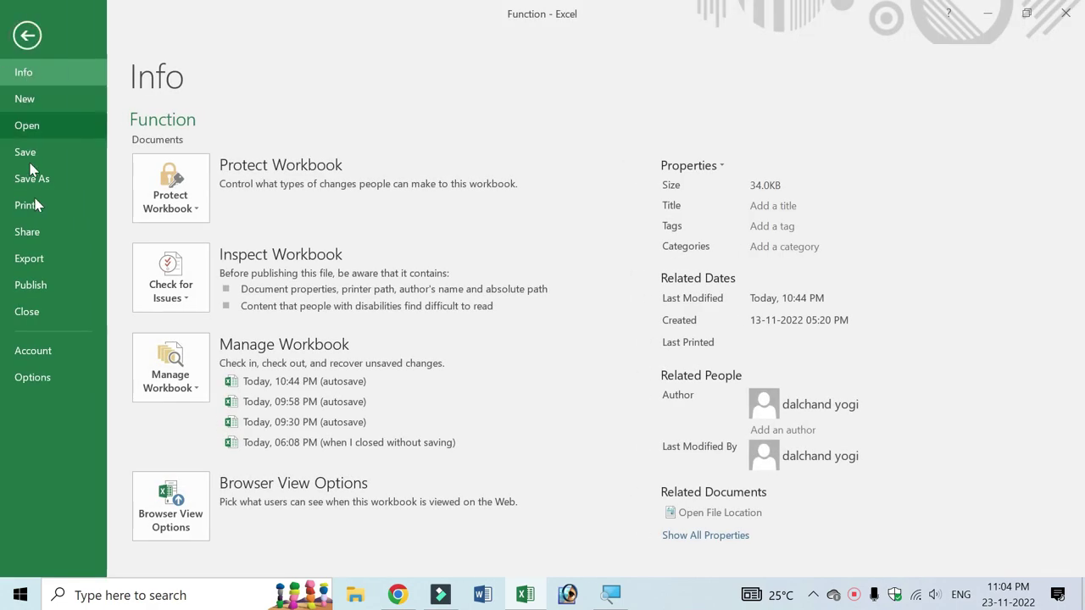
click(33, 377)
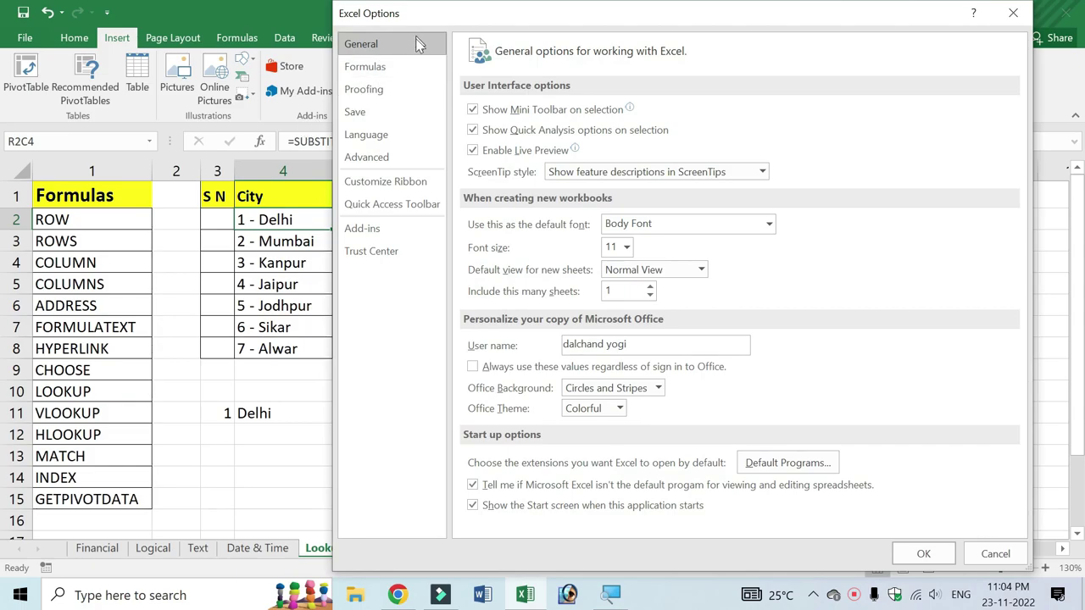
click(388, 68)
click(472, 239)
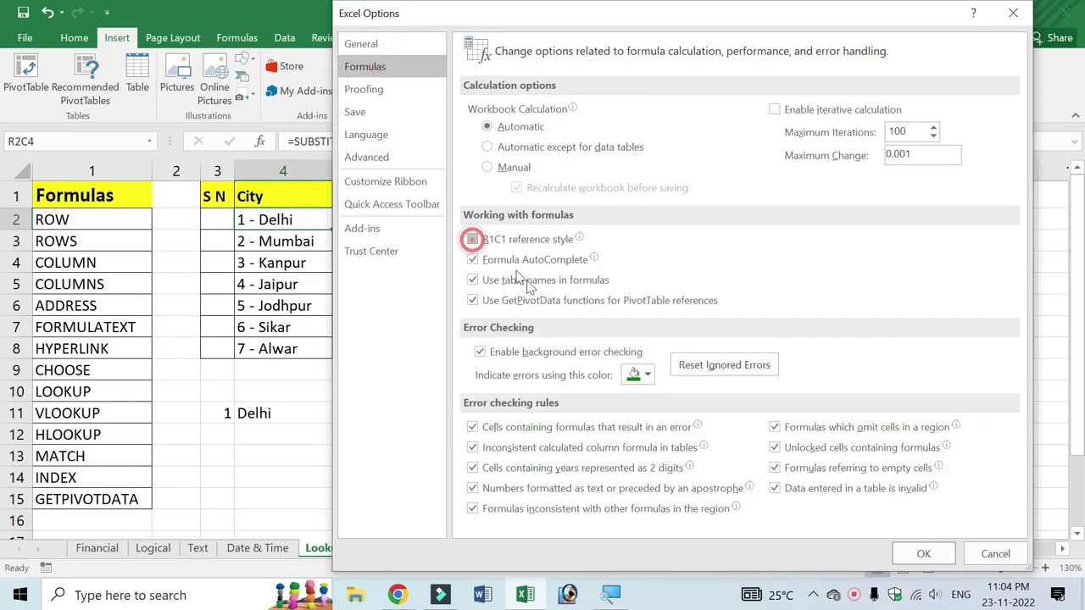
click(924, 555)
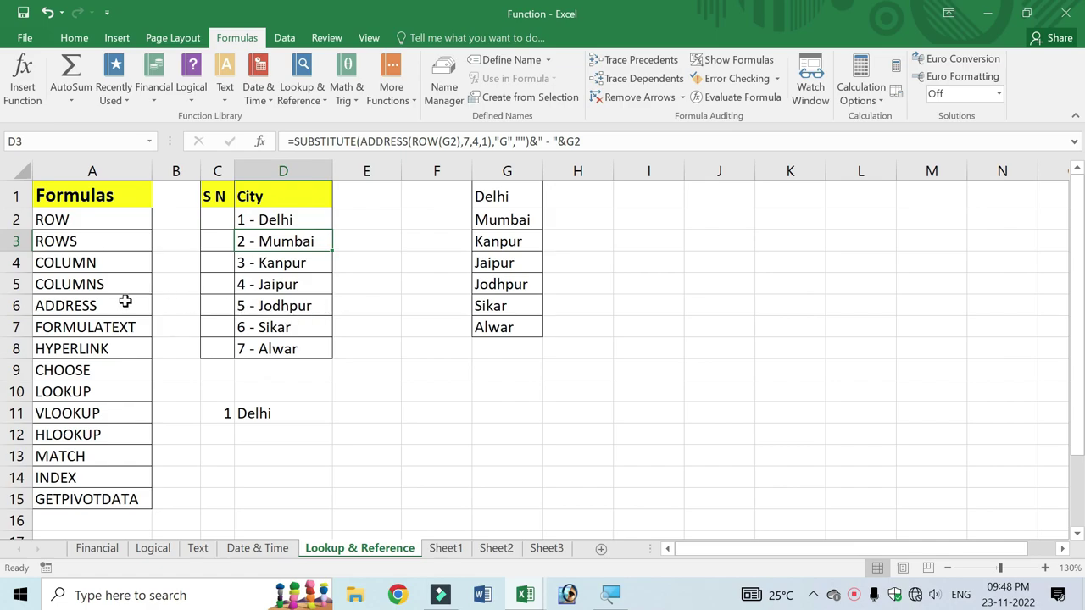
Select A7's FORMULATEXT entry, then show D2's SUBSTITUTE-ADDRESS formula in edit mode.
click(123, 327)
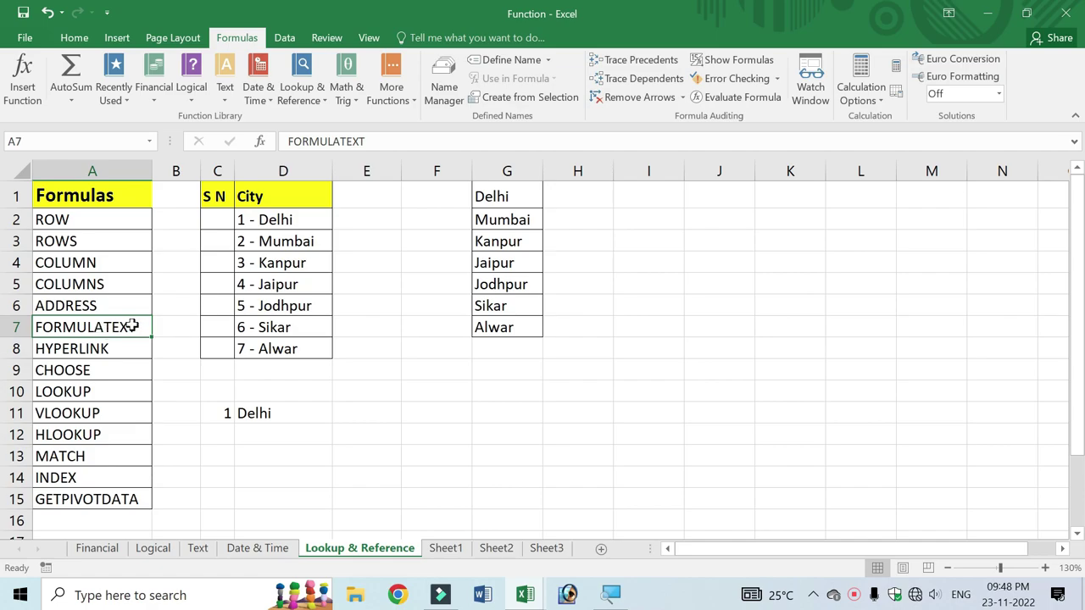
double_click(297, 219)
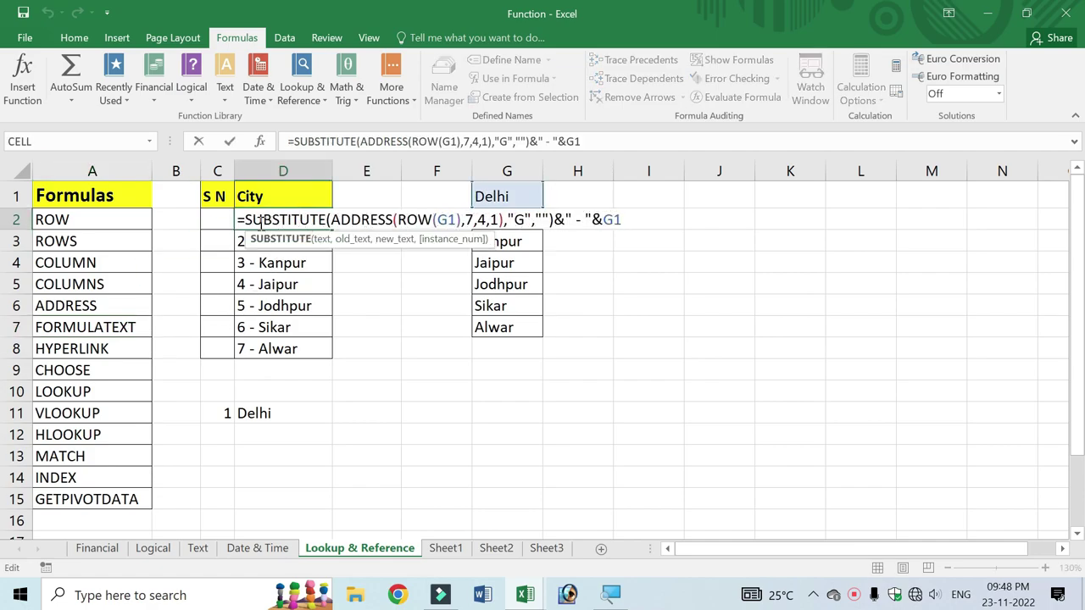
Enter =FORMULATEXT(D2) in E10, then recheck E10 and cell D2.
click(369, 393)
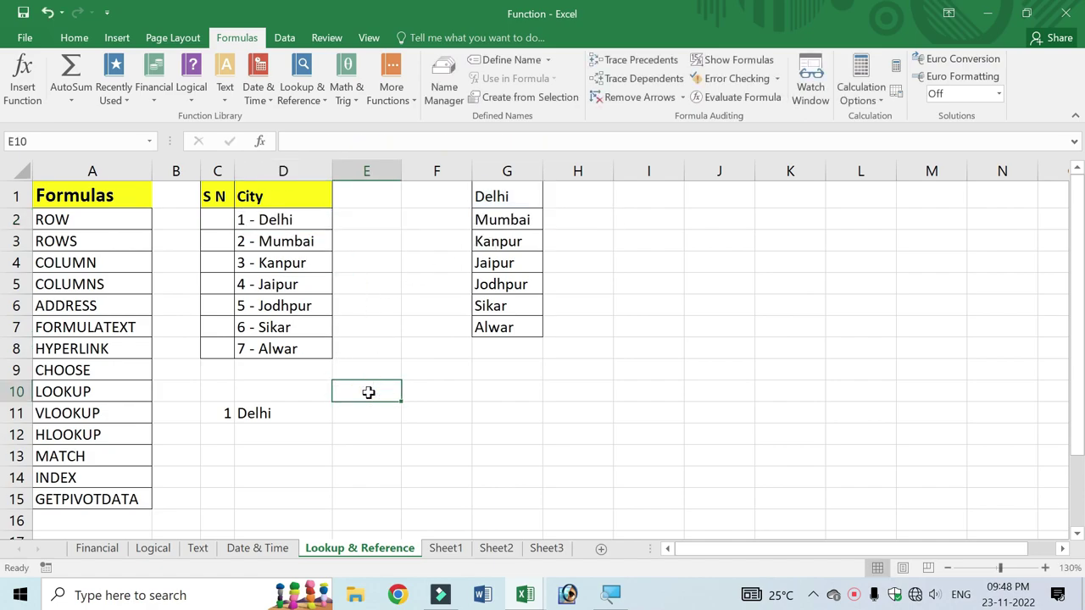
text(=)
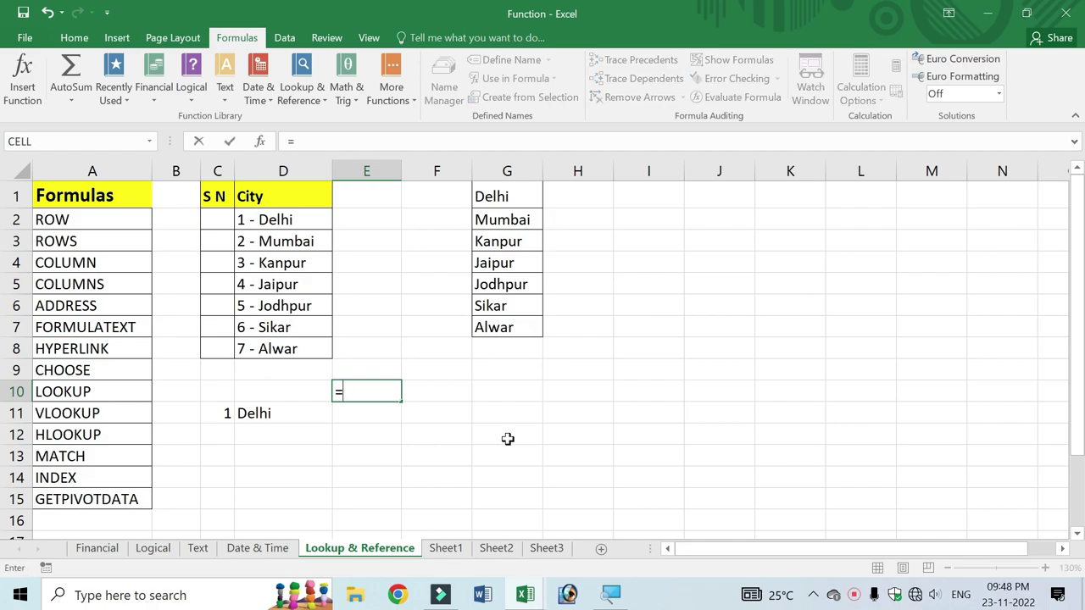
text(formu)
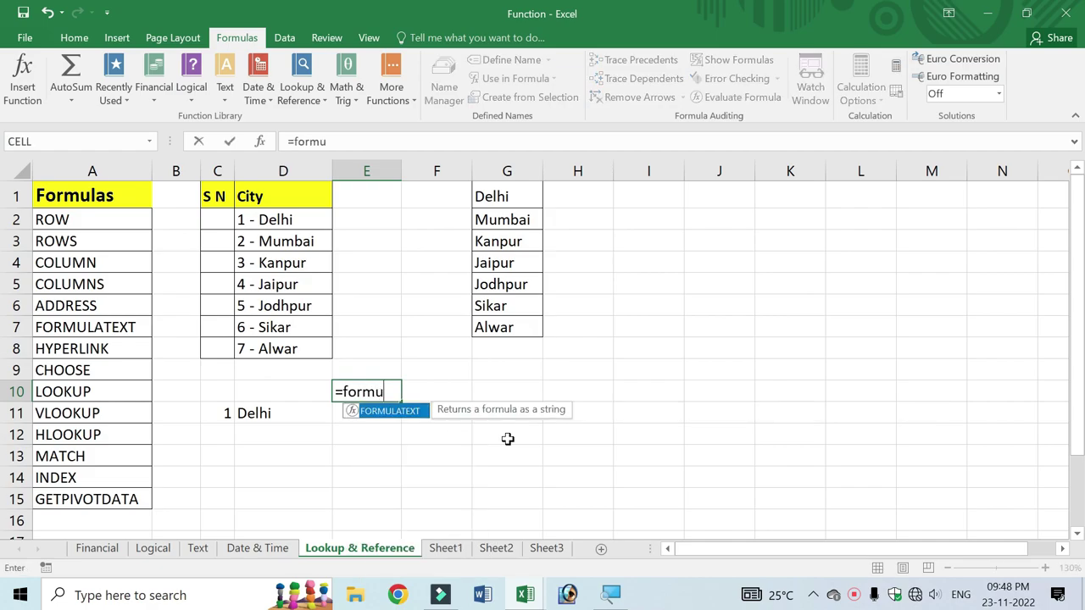
key(Tab)
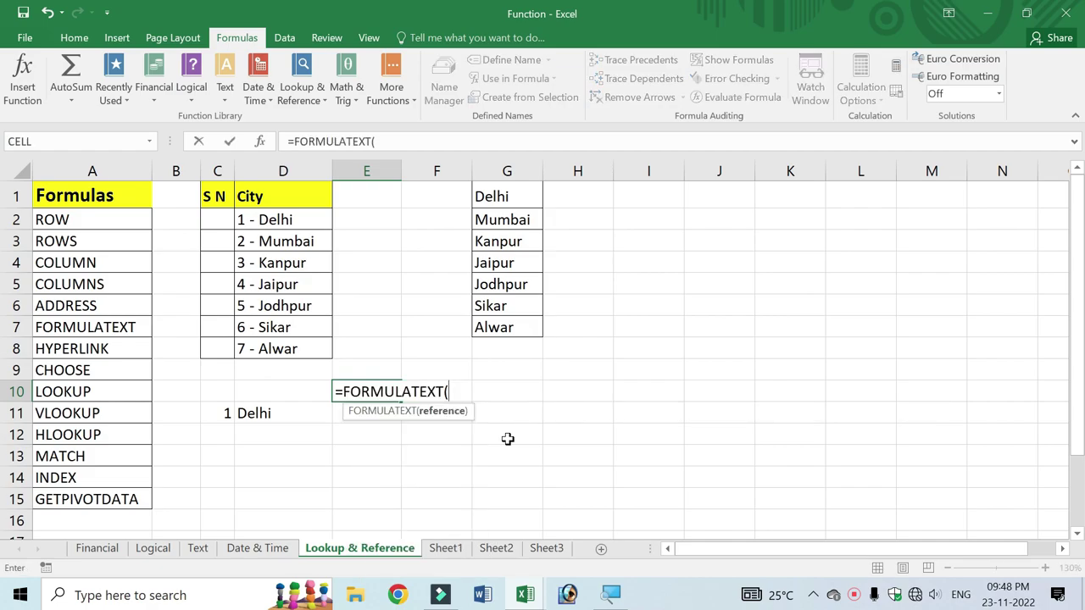
click(274, 219)
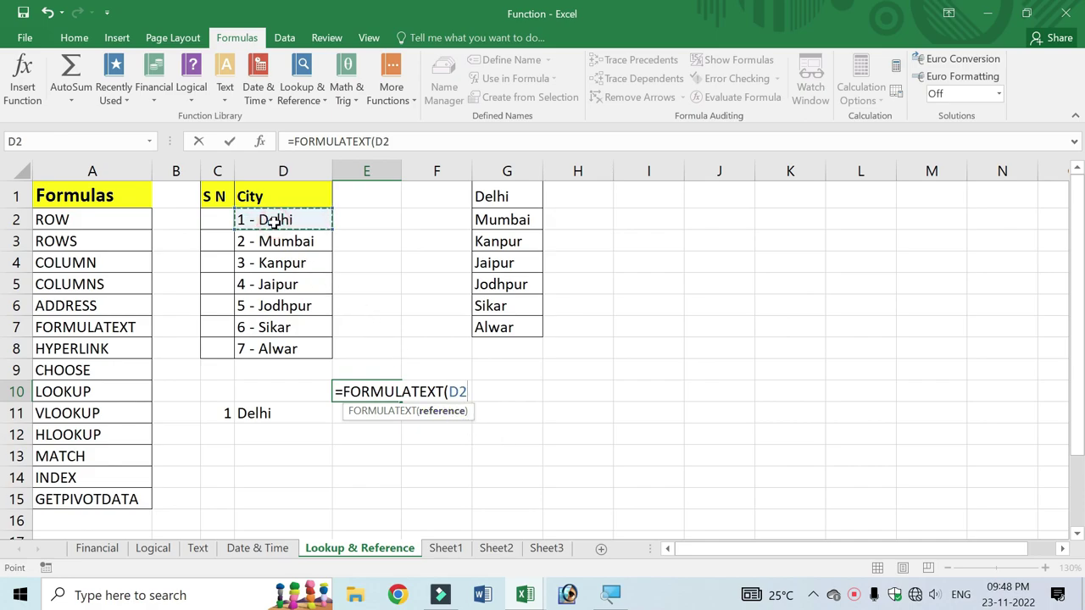
text())
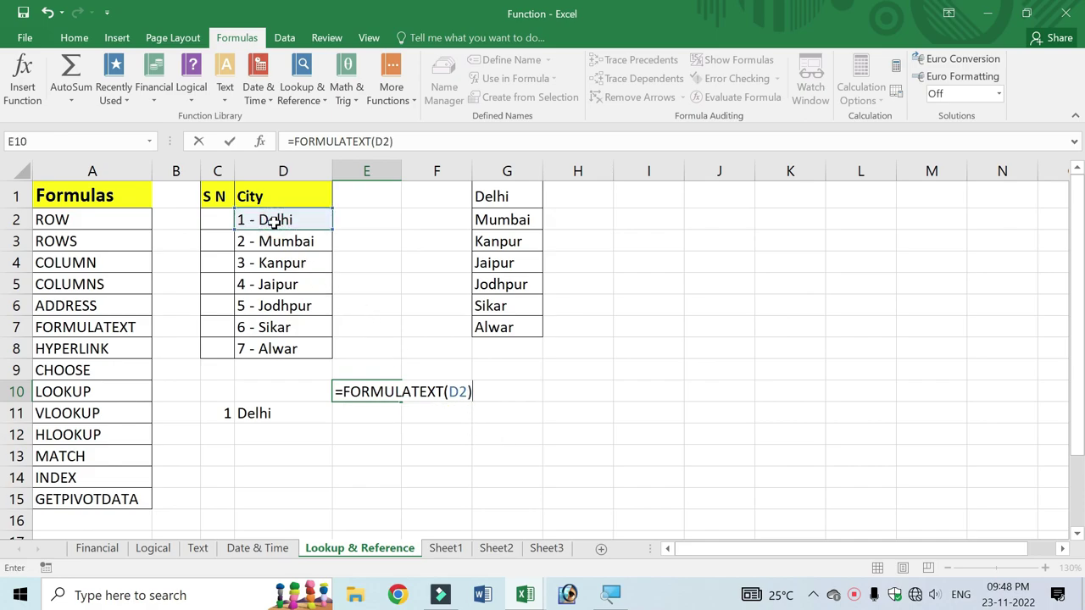
key(Return)
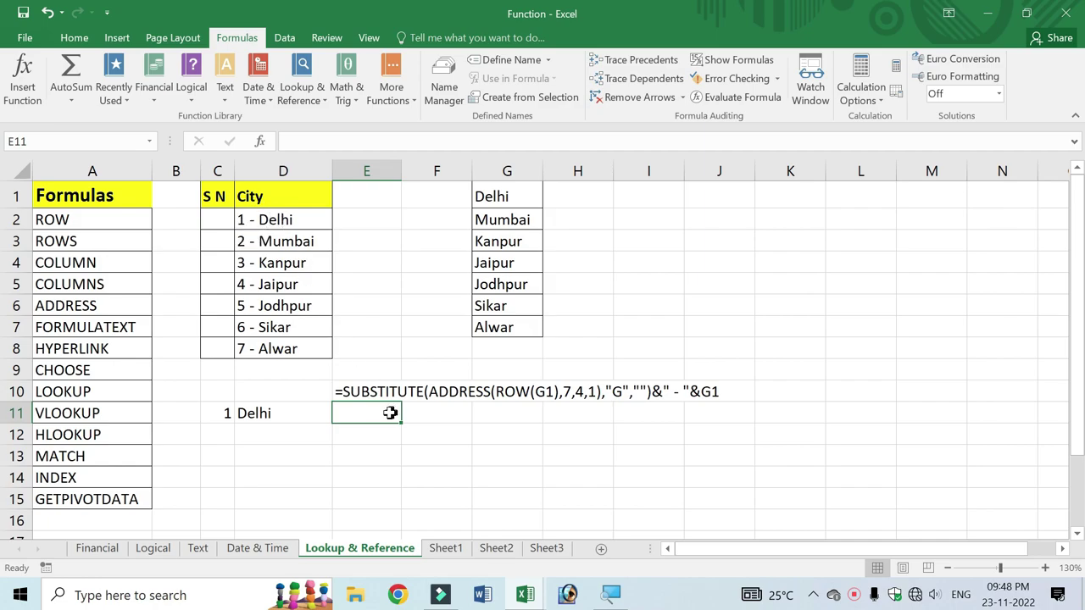
click(363, 389)
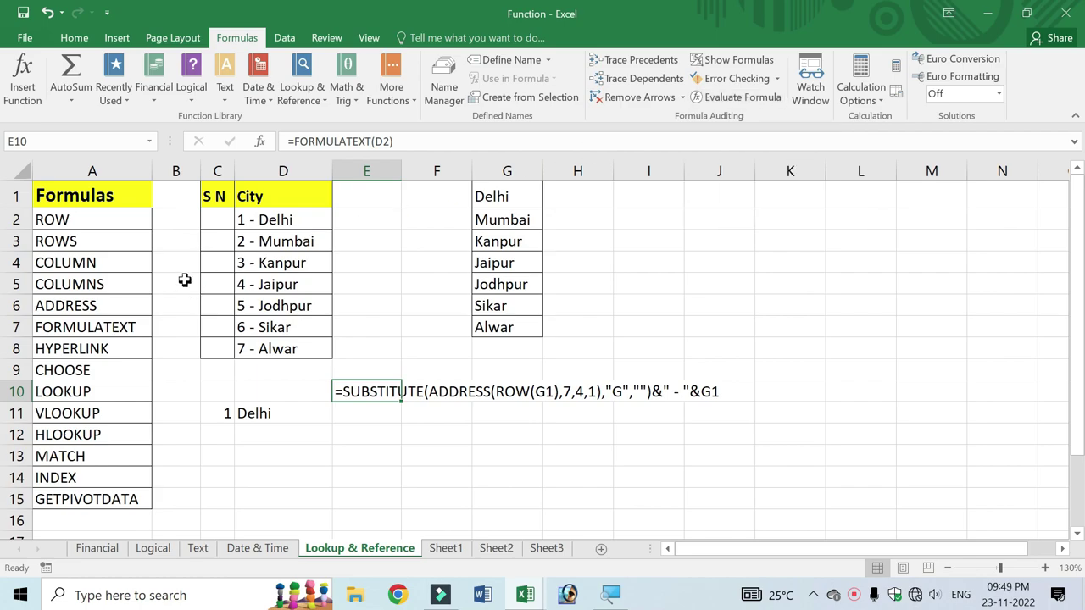
click(297, 220)
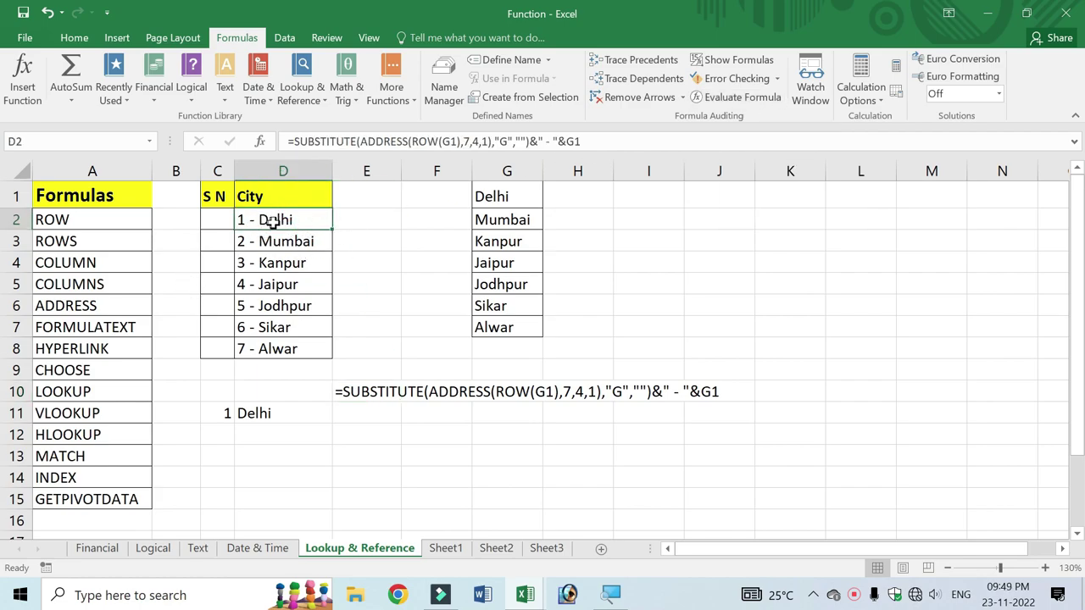
Step through D2's formula with Evaluate Formula, then delete the FORMULATEXT formula from E10.
click(741, 96)
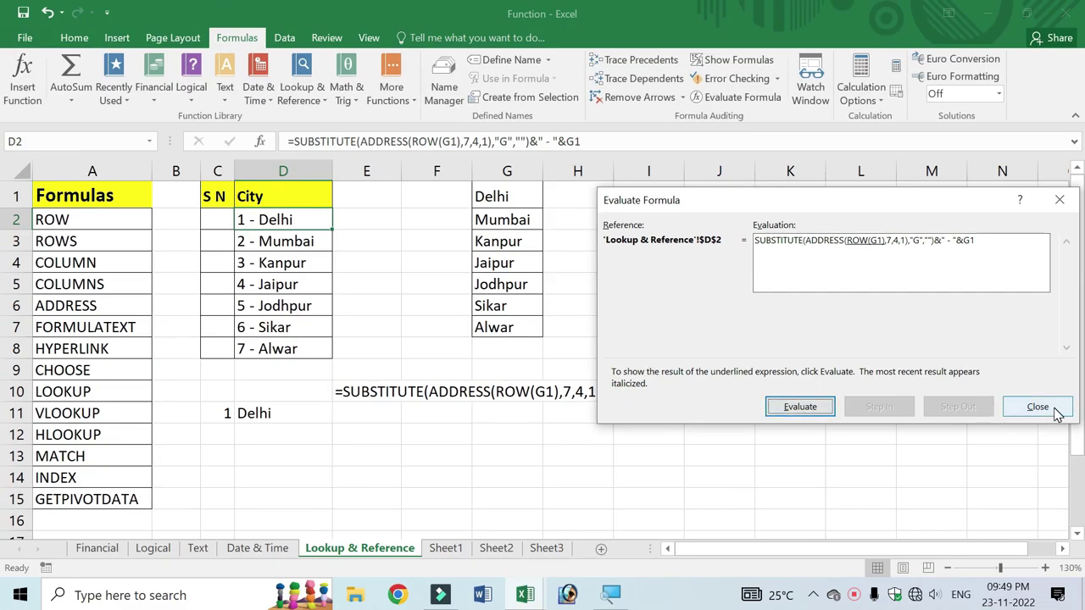
click(1051, 409)
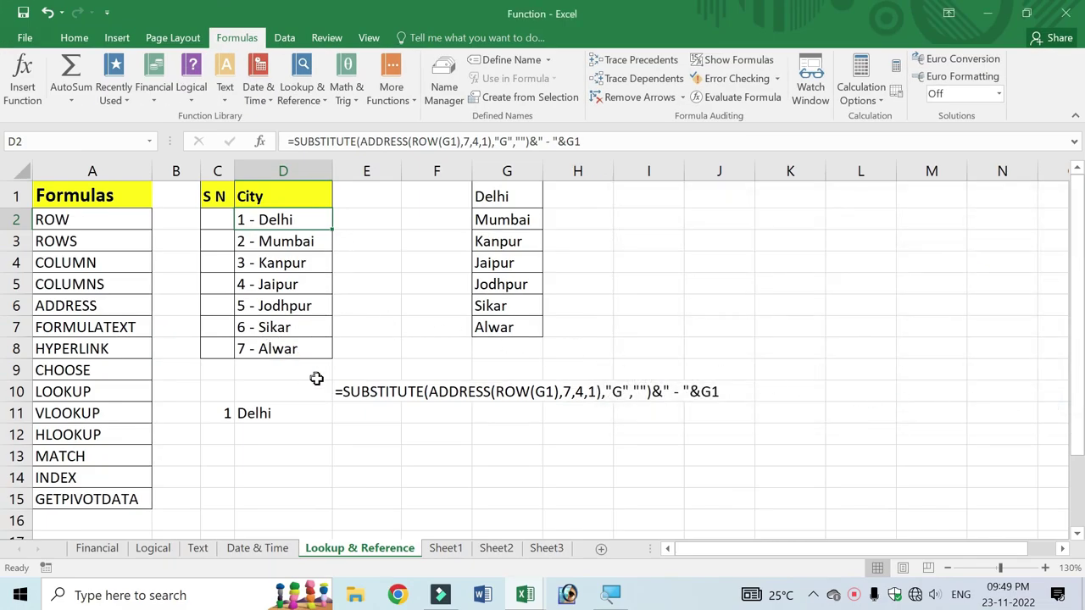
click(354, 393)
key(Delete)
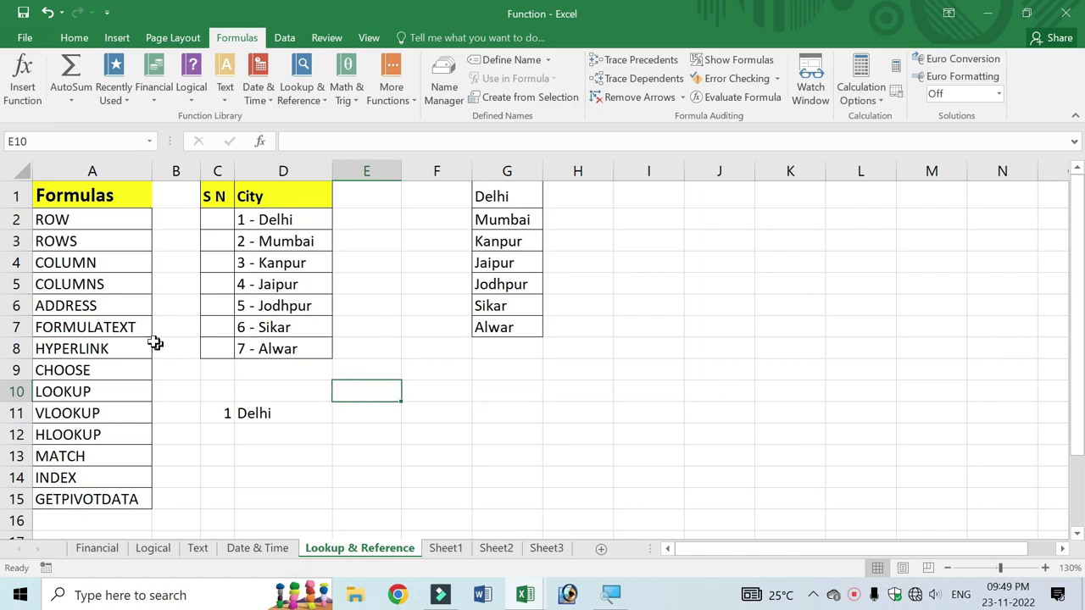
click(101, 353)
Pick F9 for the new hyperlink, review A8's HYPERLINK entry, then minimize Excel.
click(443, 369)
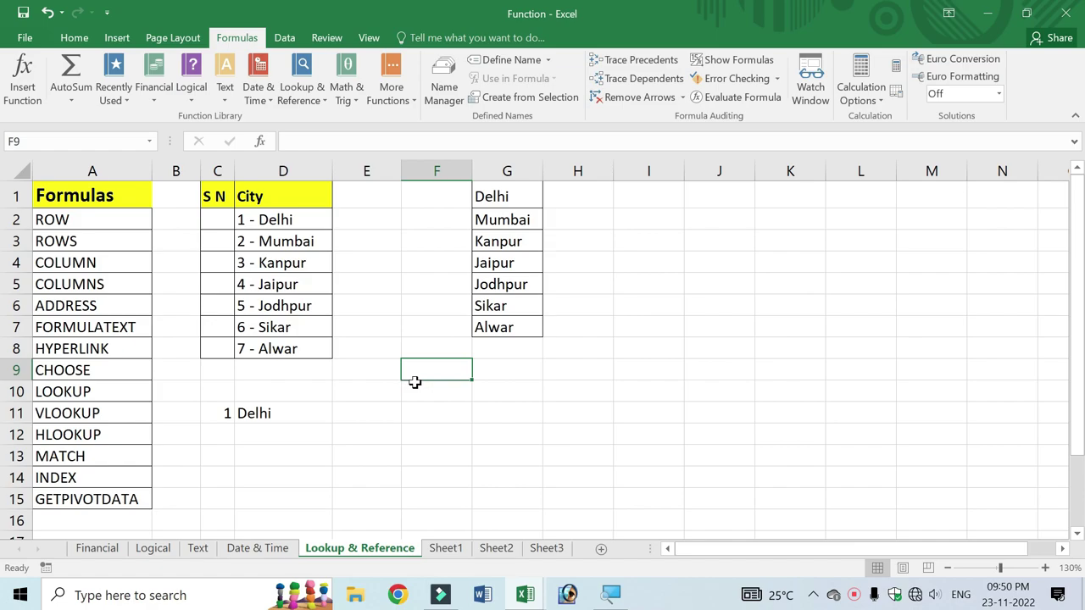
click(117, 38)
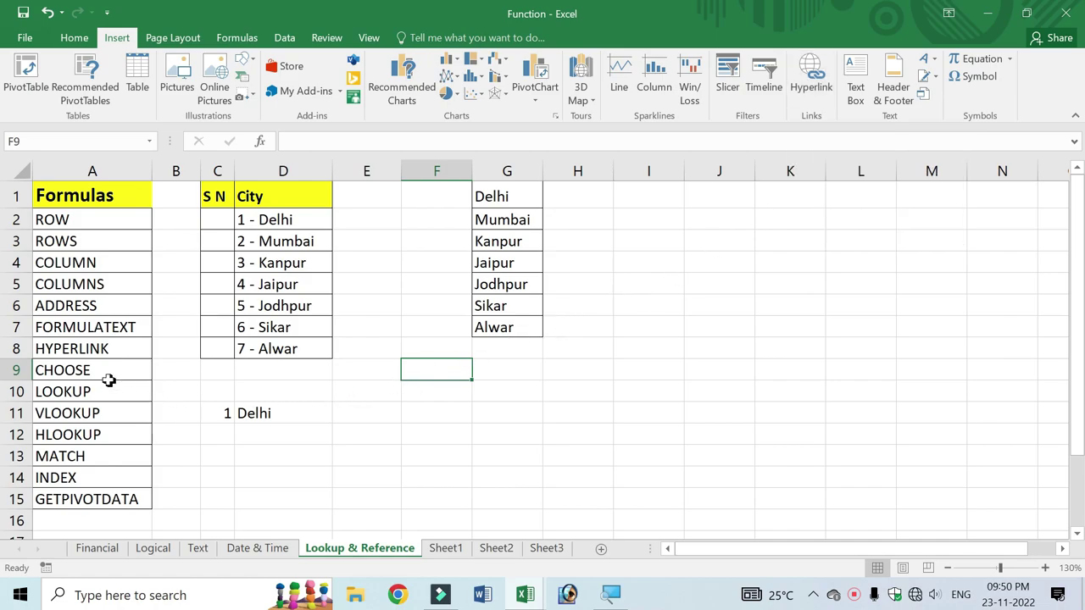
click(93, 351)
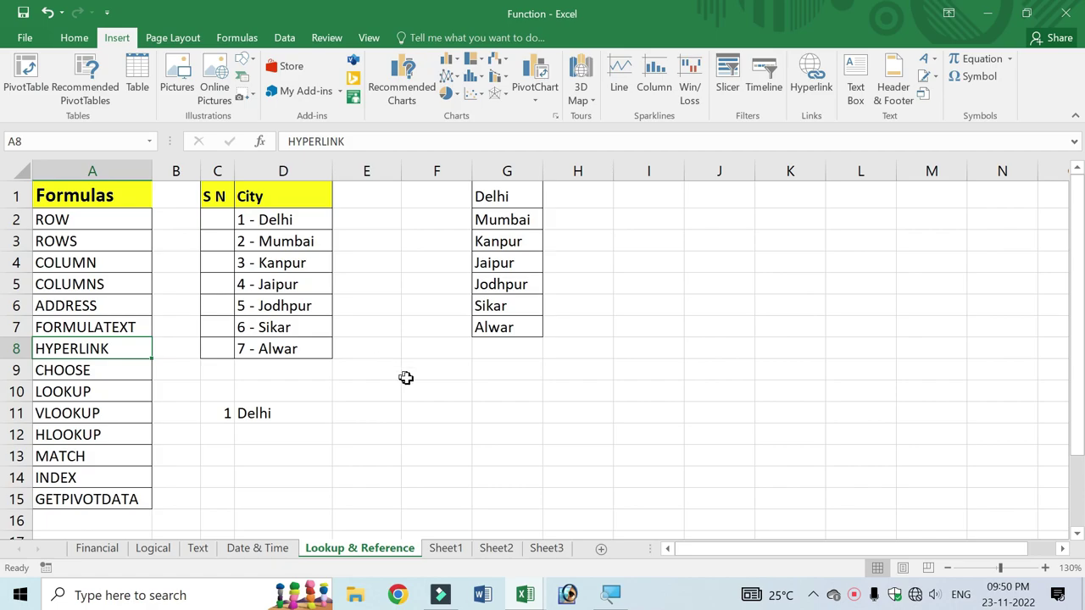
click(420, 373)
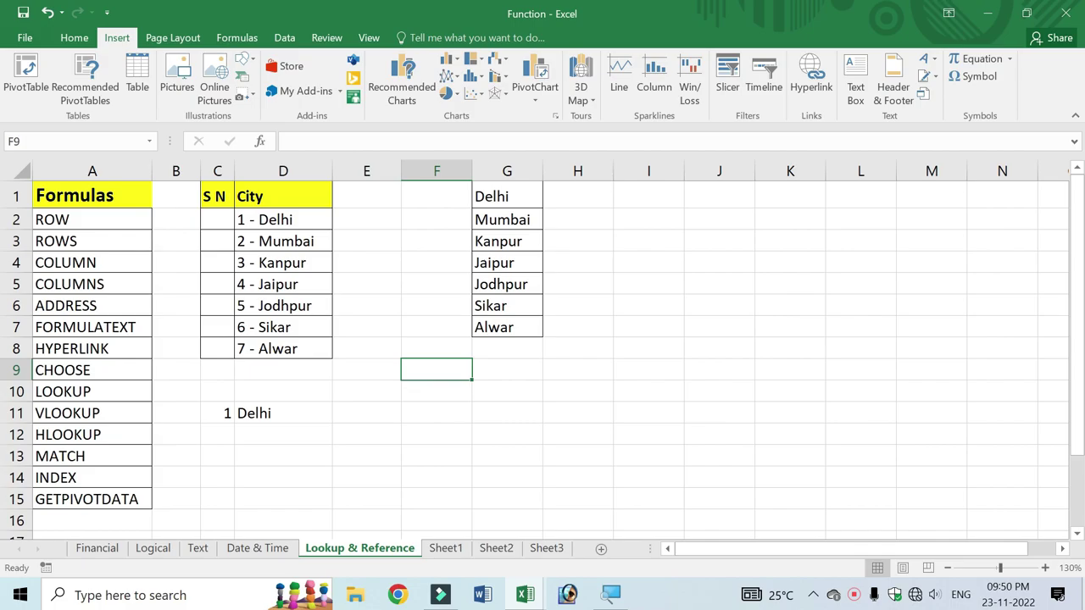
click(1083, 603)
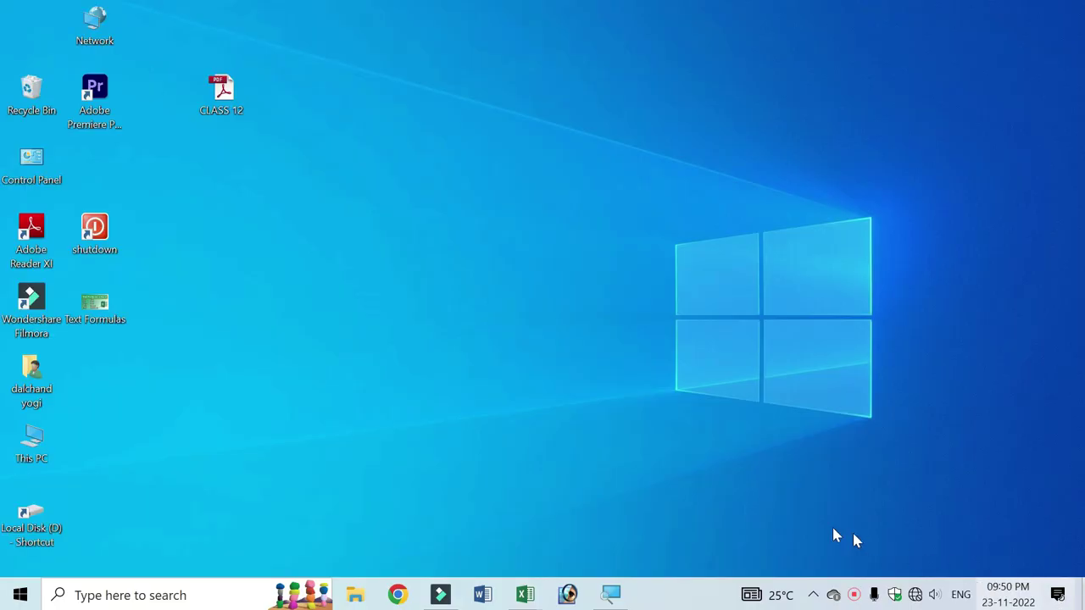
Copy the CLASS 12 PDF's full path from its Properties Security tab, then return to Excel.
right_click(218, 94)
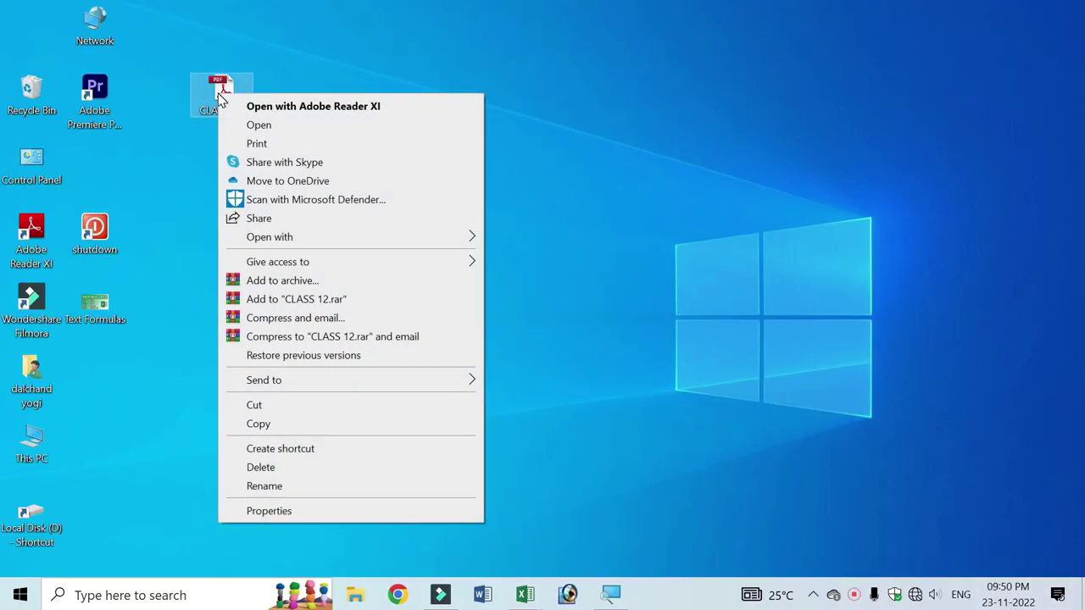
click(285, 513)
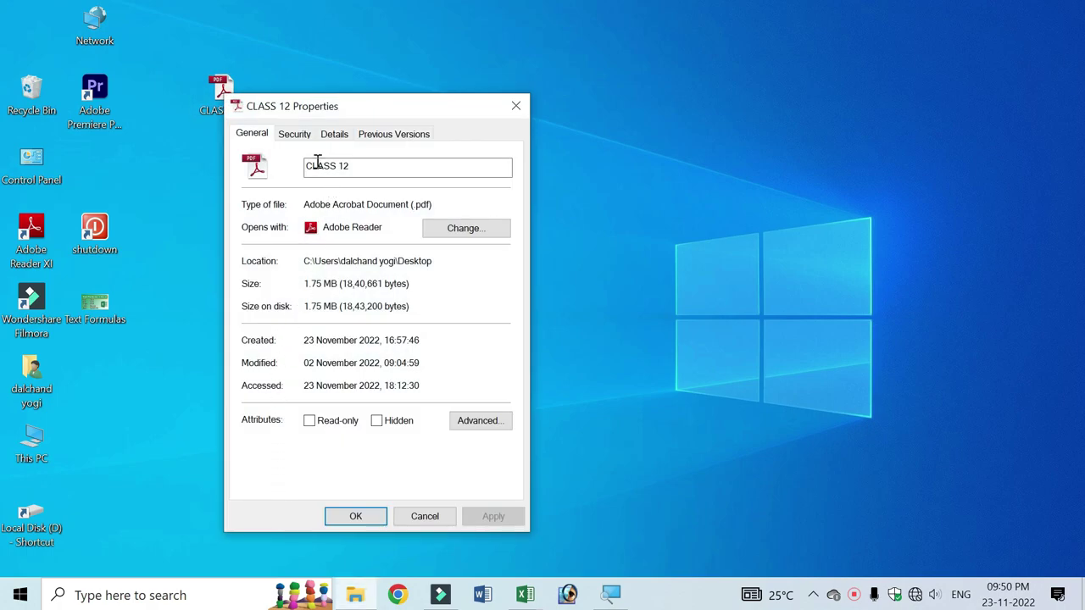
click(294, 136)
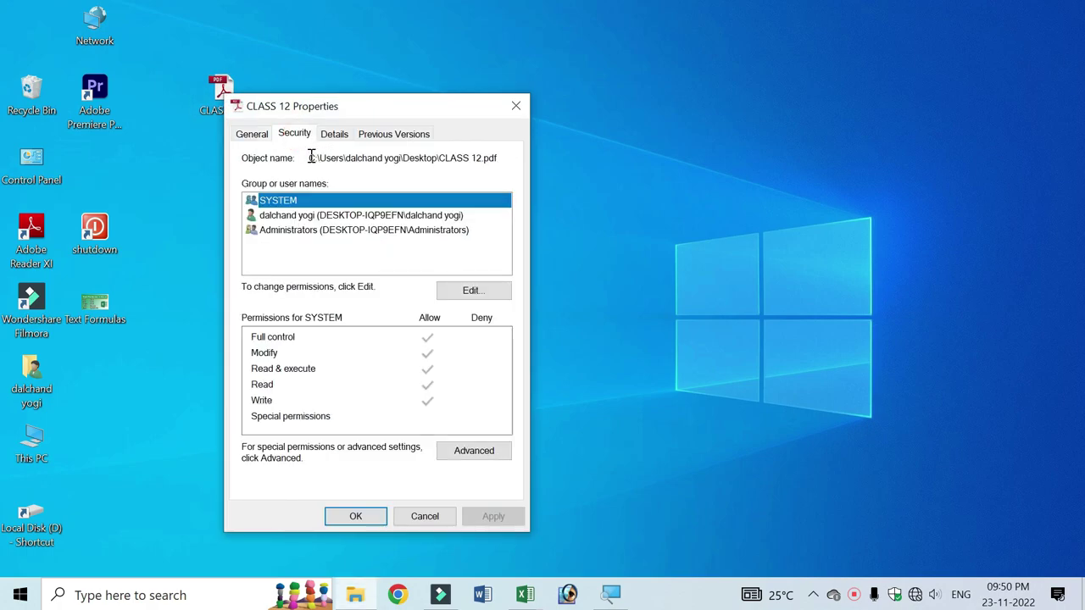
click(311, 159)
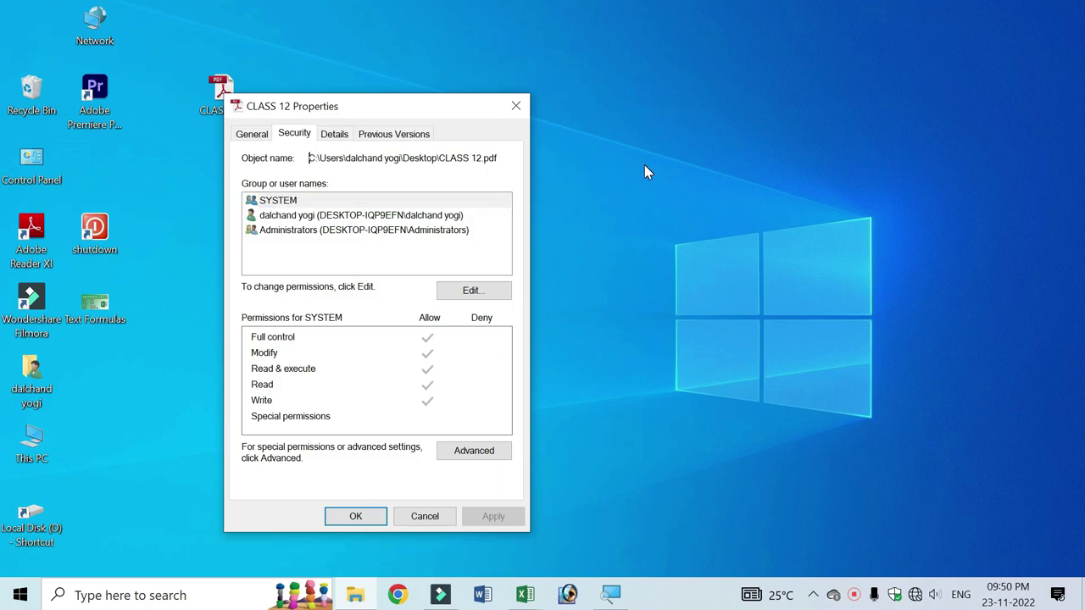
key(shift+Right)
key(shift+Right)
key(shift+Right)
key(shift+Right)
key(shift+Right)
key(shift+Right)
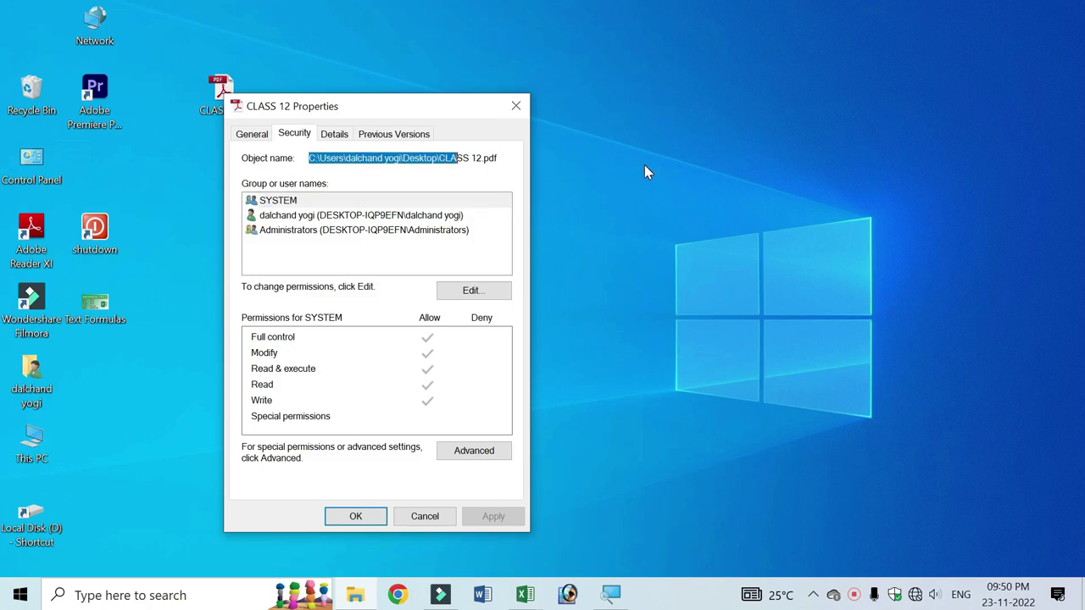
key(shift+Right)
key(shift+Right)
key(shift+Right)
click(365, 517)
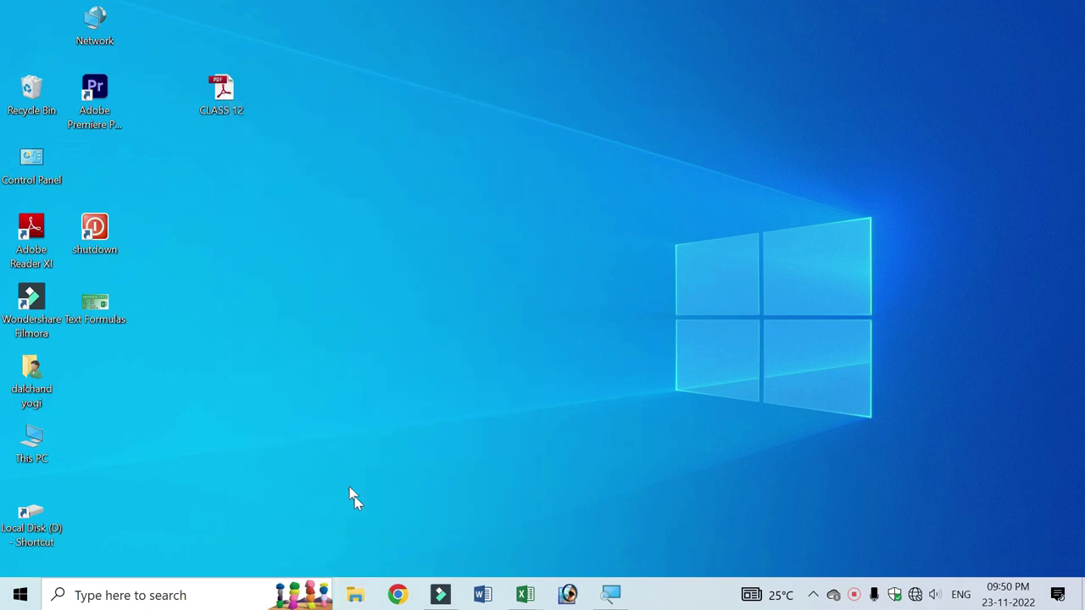
mouse_move(524, 595)
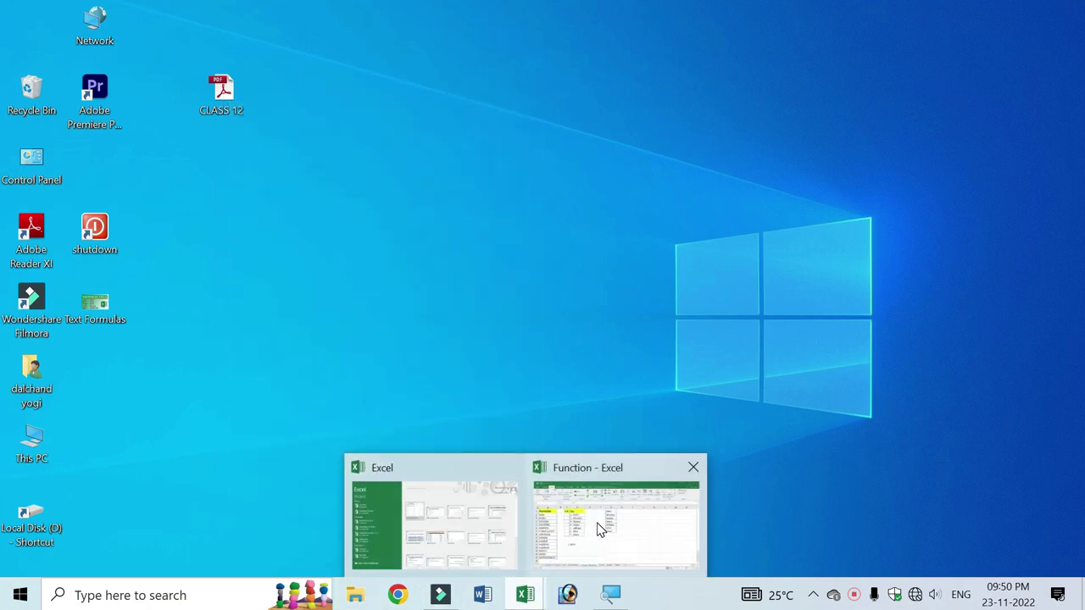
click(599, 530)
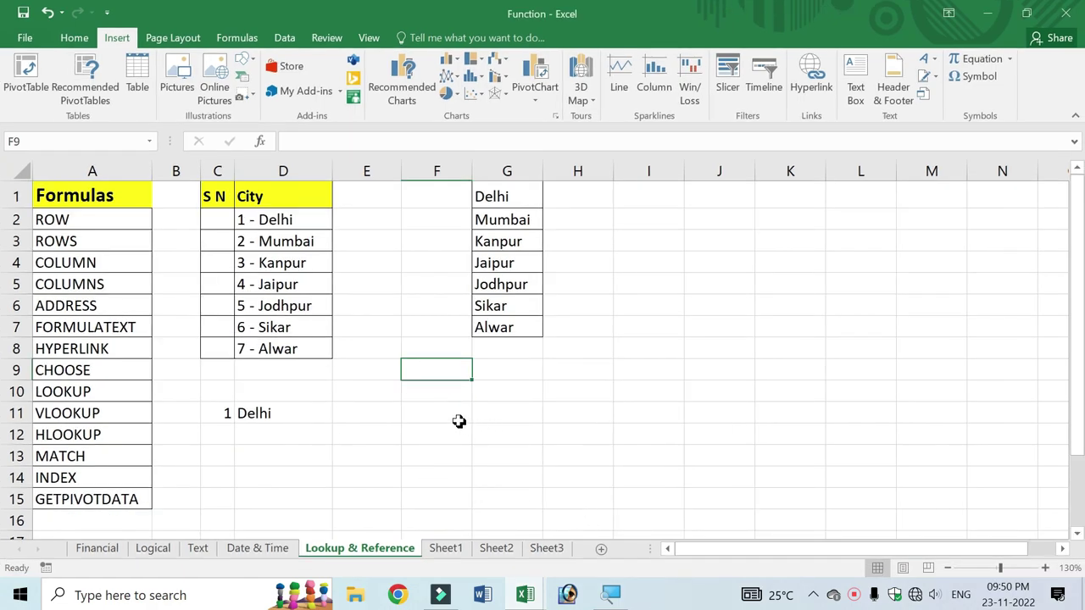
Enter =HYPERLINK in F9 with the pasted CLASS 12 PDF path and link text "PDF File".
text(=)
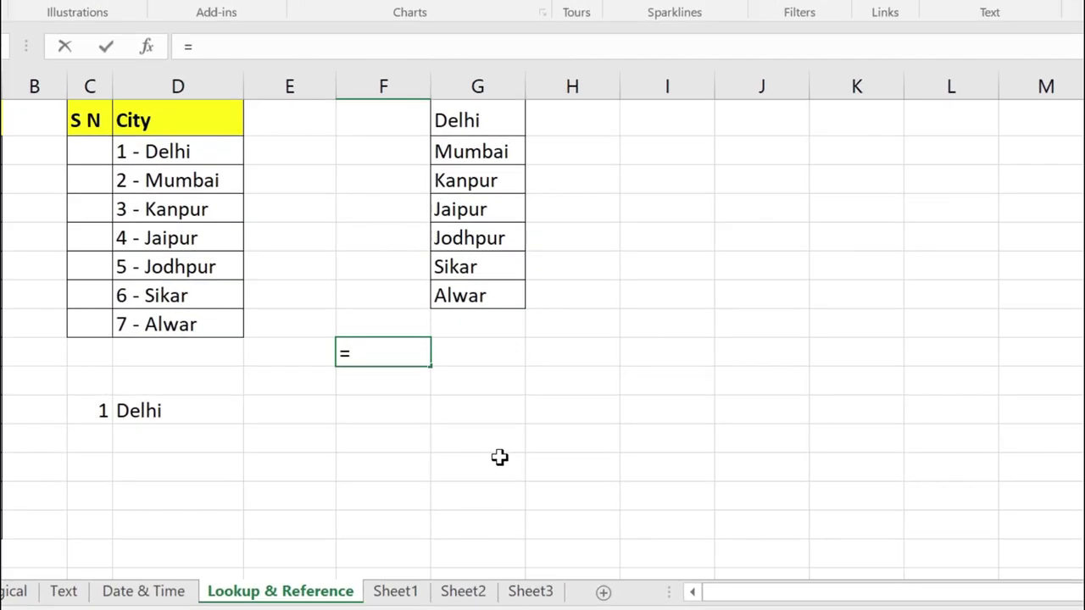
text(hyper)
key(Tab)
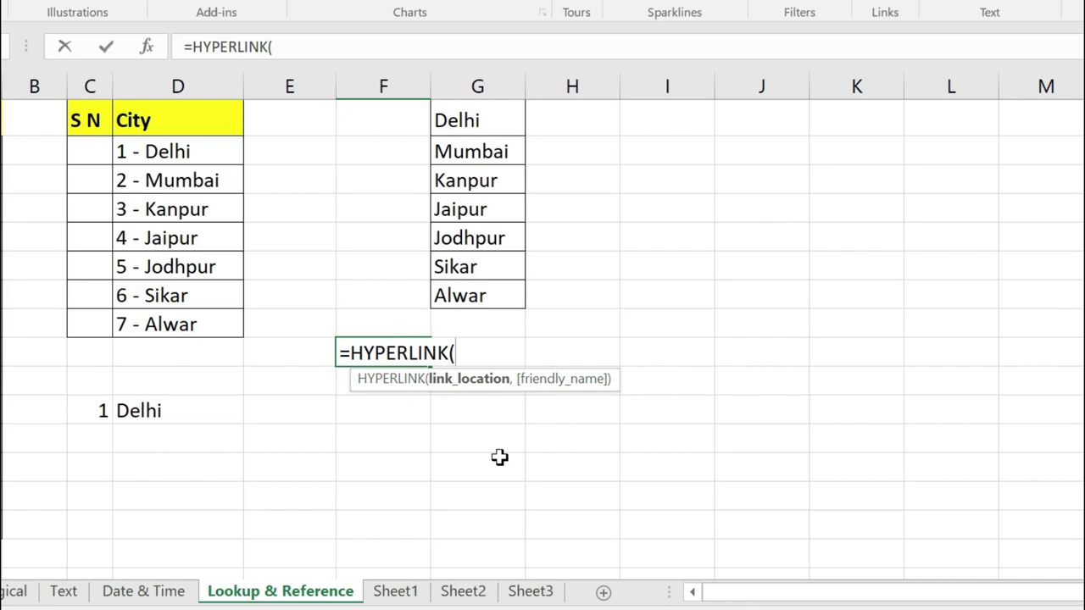
text(")
text(C:\Users\dalchand yogi\Desktop\CLASS 12.pdf)
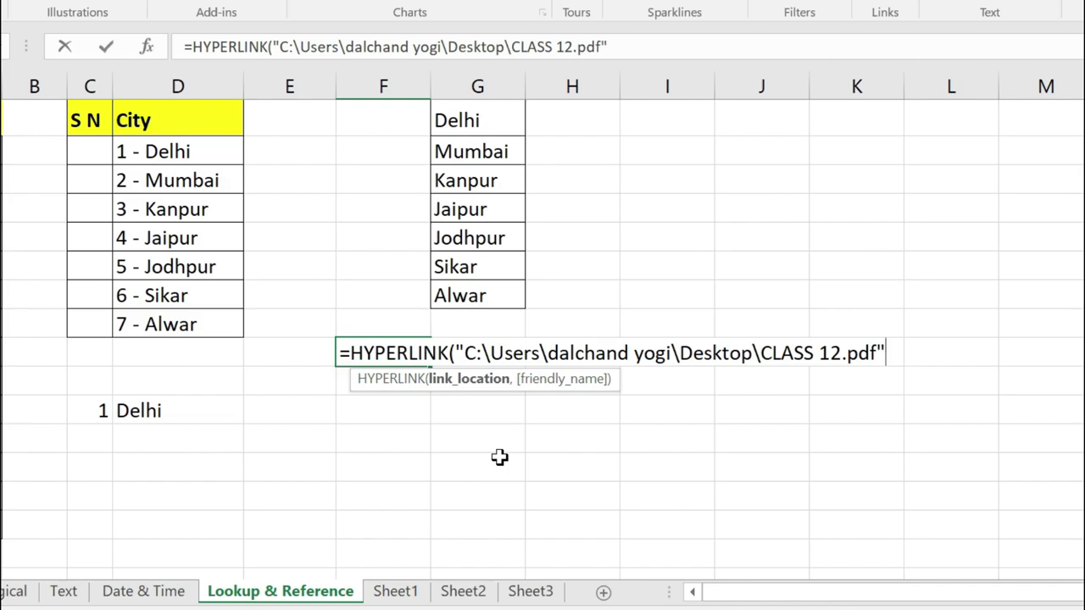
text(,)
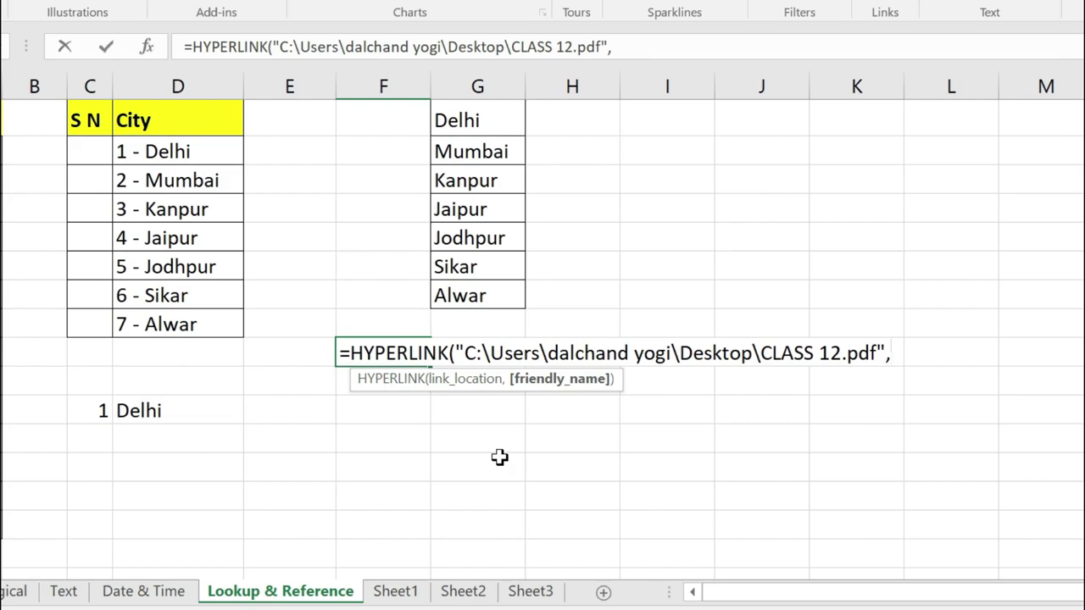
text(")
text(PDF Fi)
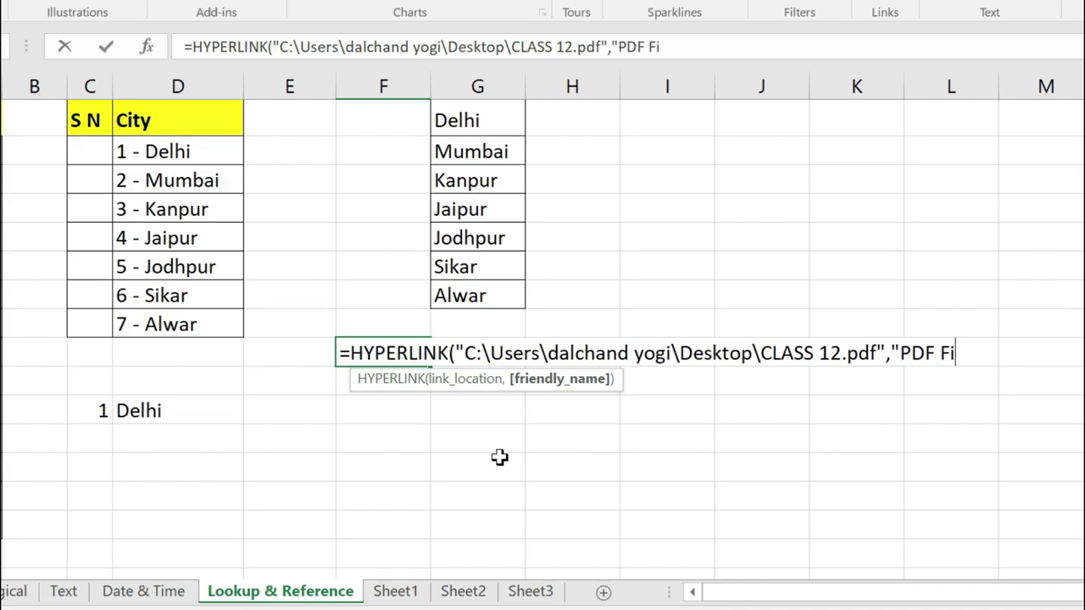
text(le")
text())
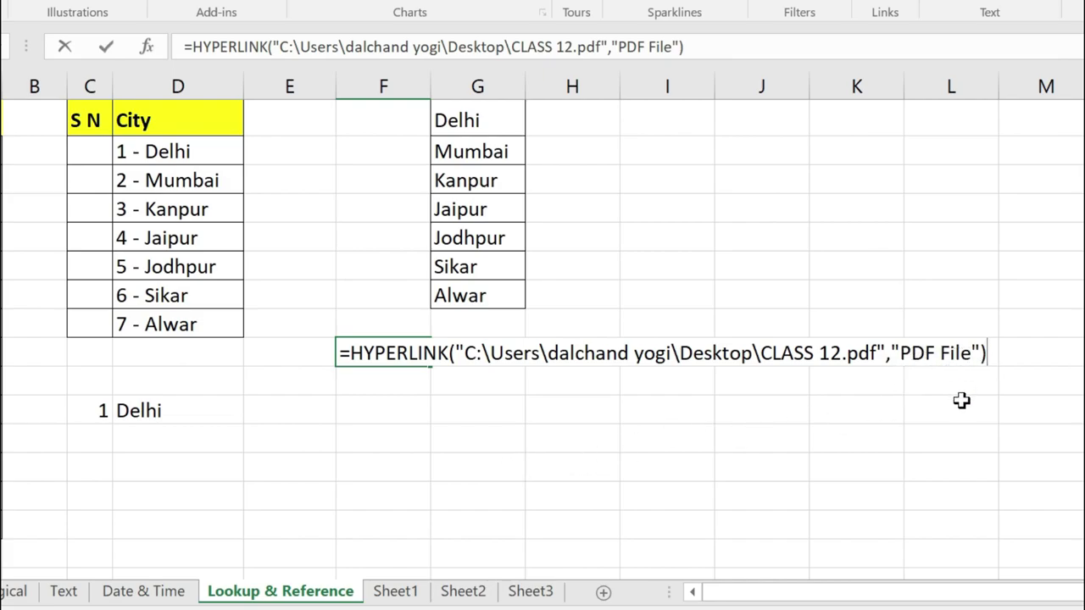
key(Return)
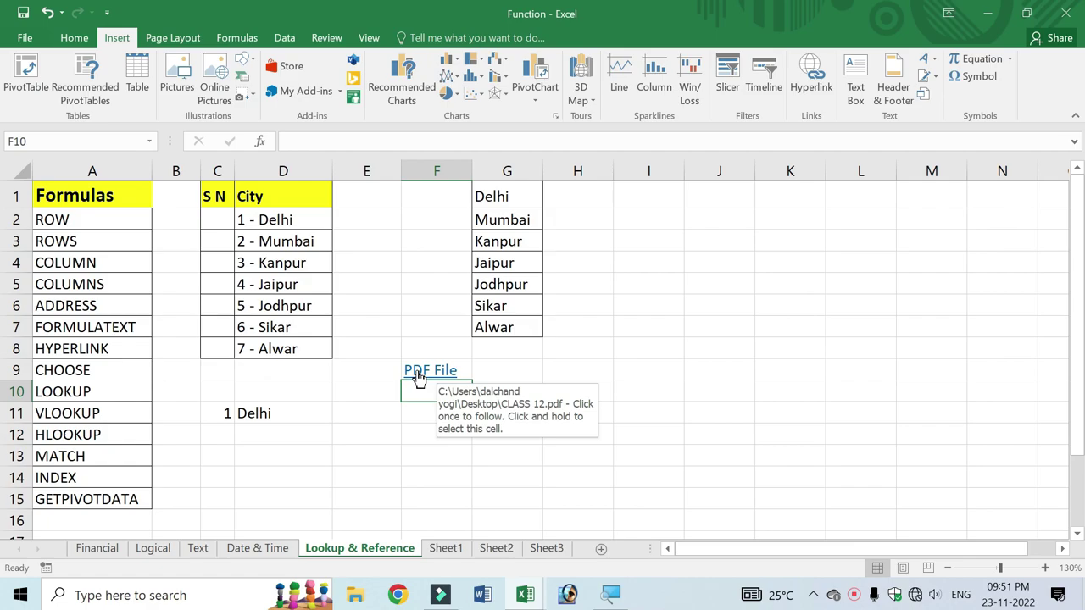
Open CLASS 12.pdf from the F9 link, scroll through it, then close it without saving.
click(418, 376)
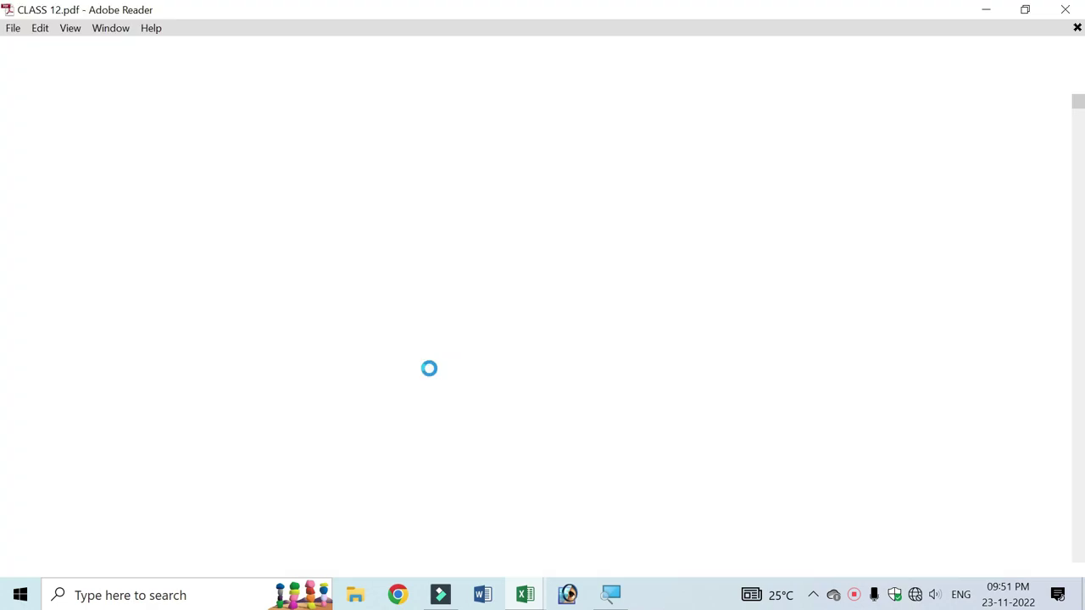
scroll(463, 371, down, 3)
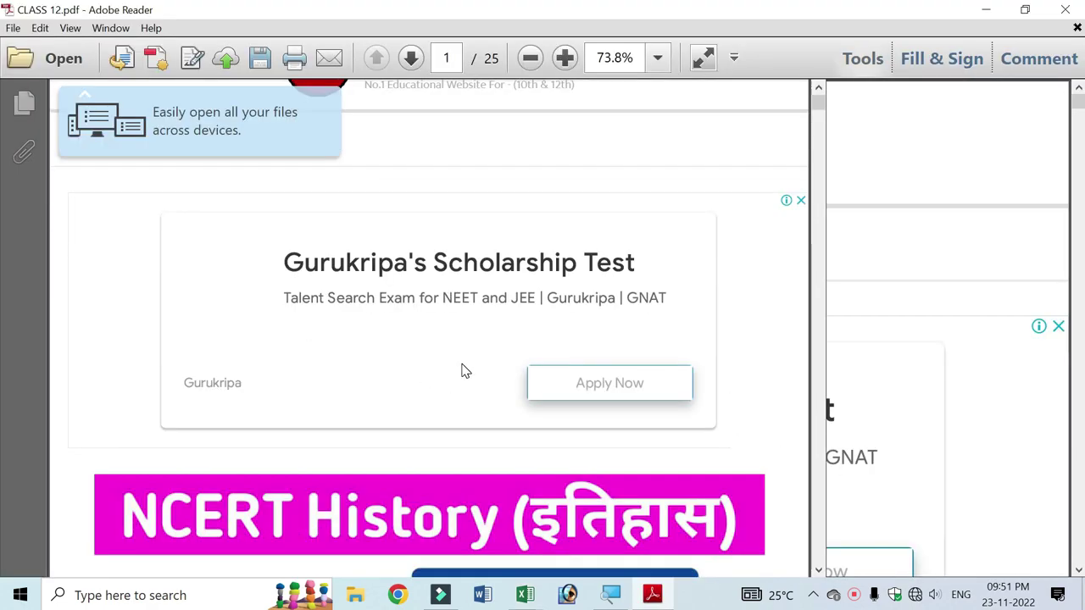
scroll(463, 371, down, 5)
scroll(438, 354, down, 2)
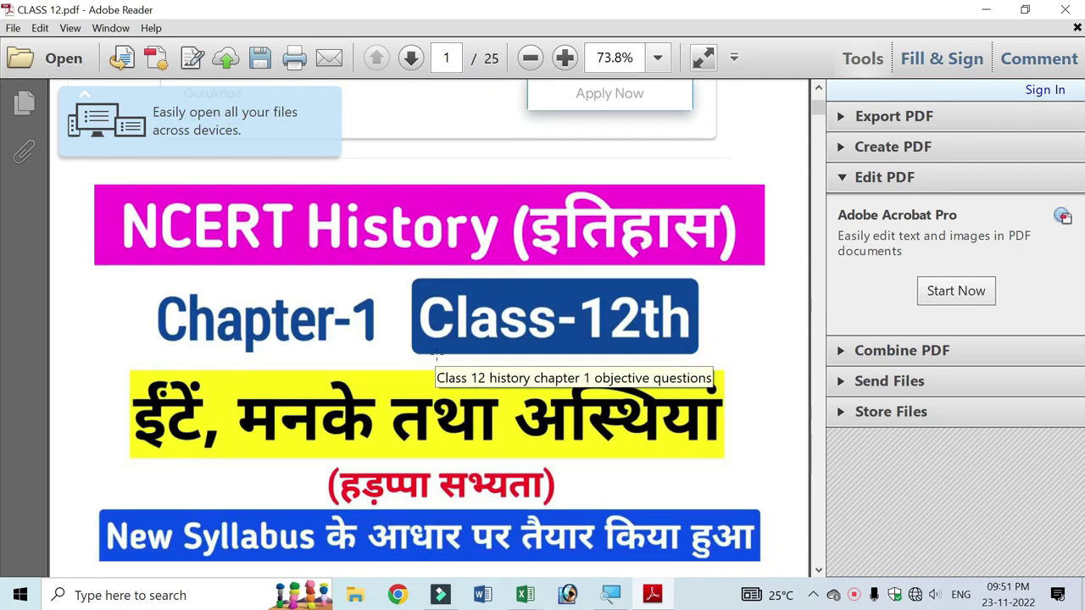
scroll(435, 356, down, 4)
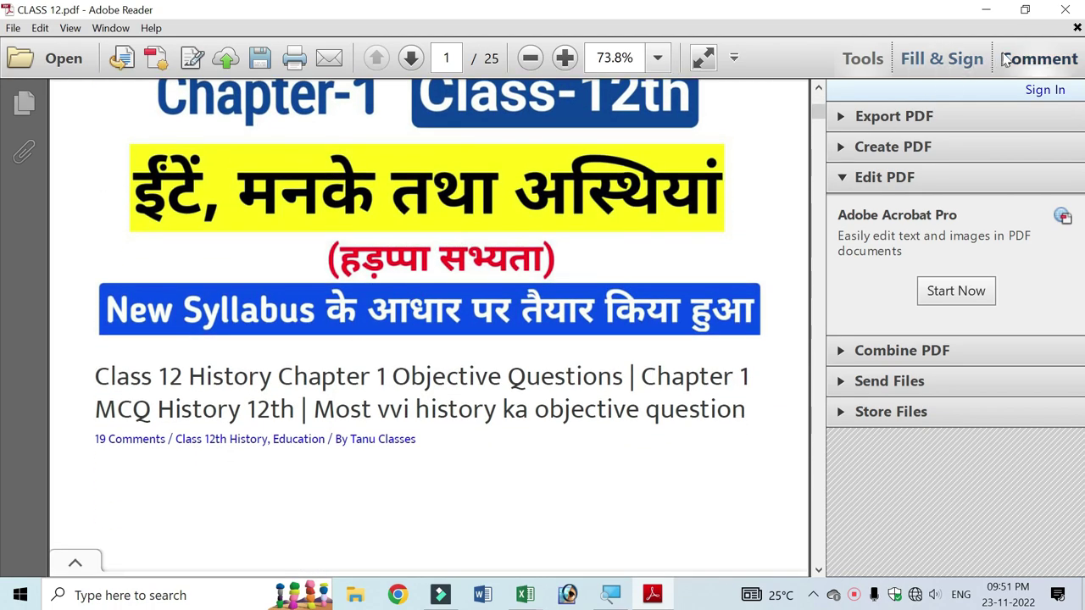
click(1073, 19)
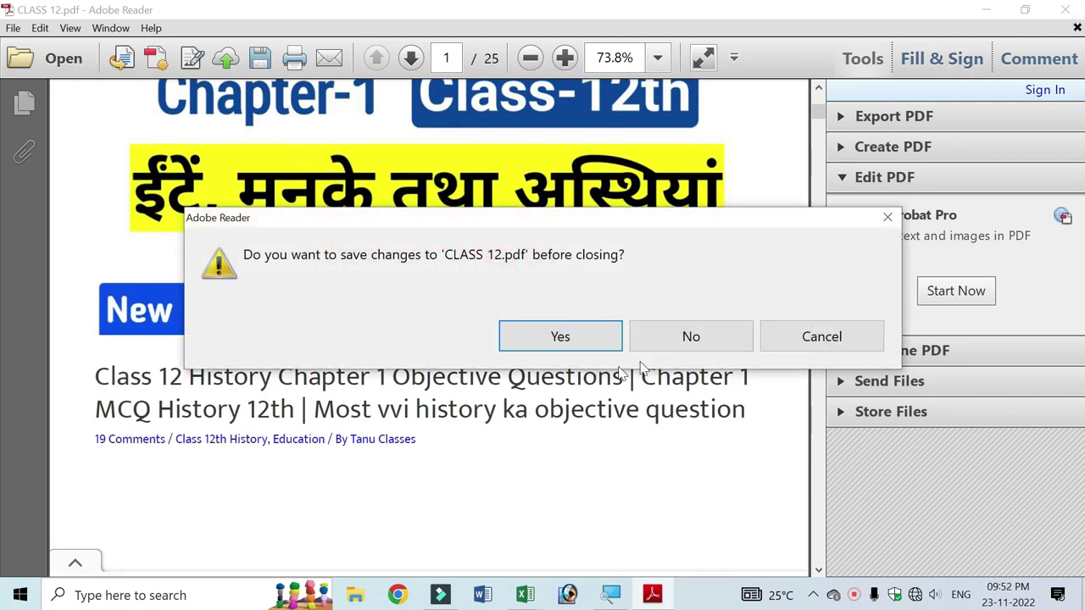
click(694, 339)
click(453, 388)
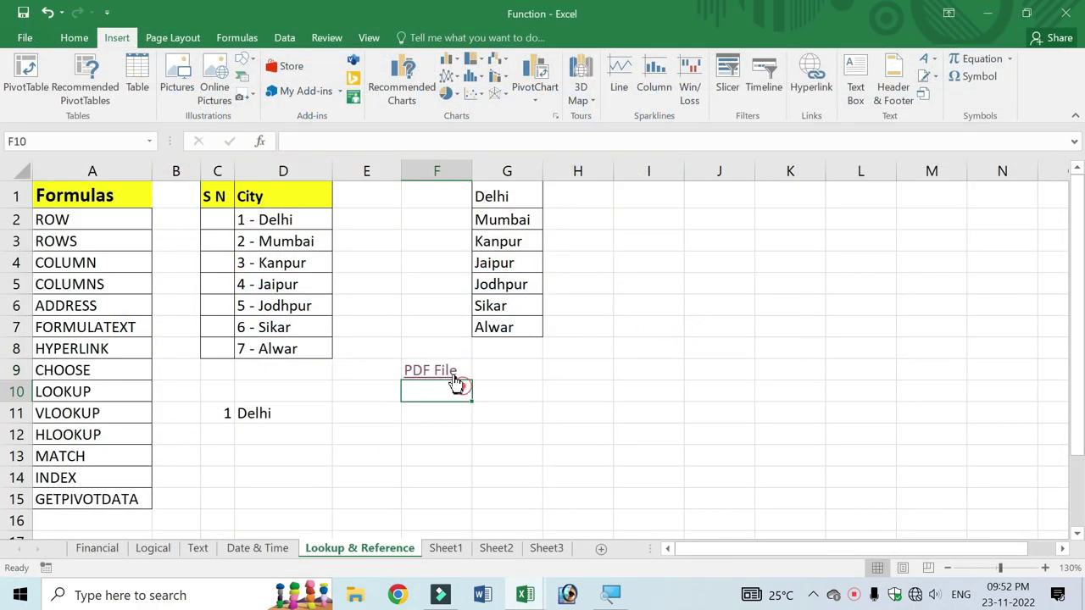
Delete the PDF File hyperlink from F9, then move to the serial number cells C2 and C3.
click(489, 368)
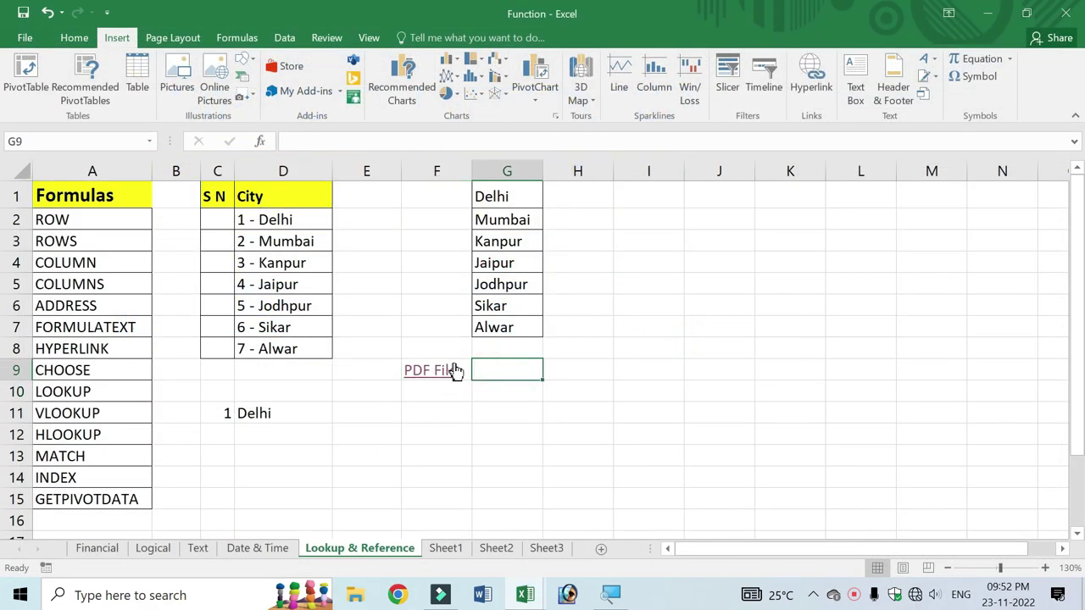
click(466, 363)
key(Delete)
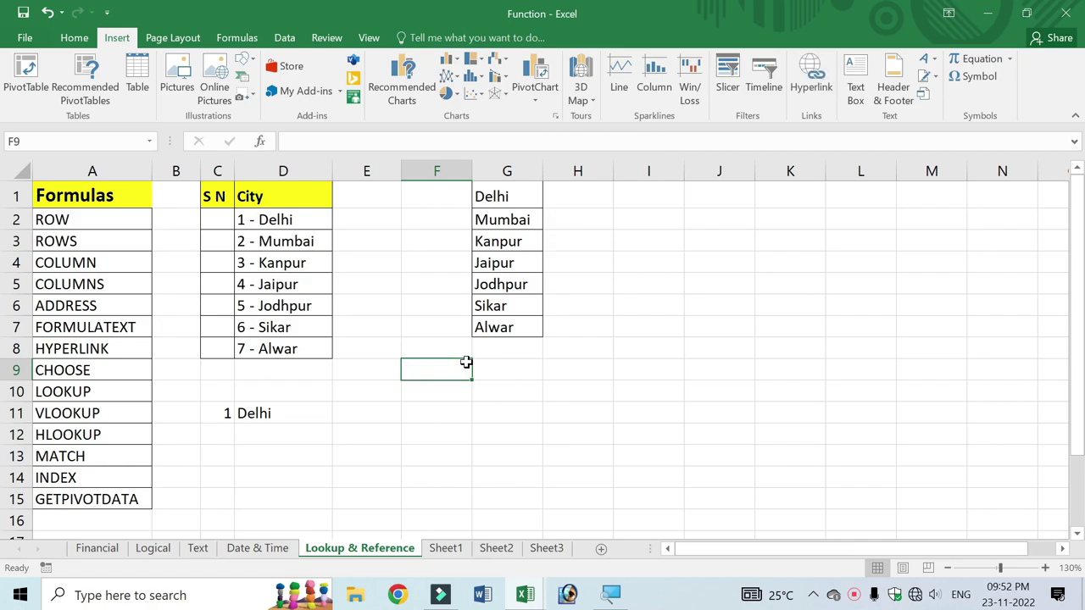
click(370, 366)
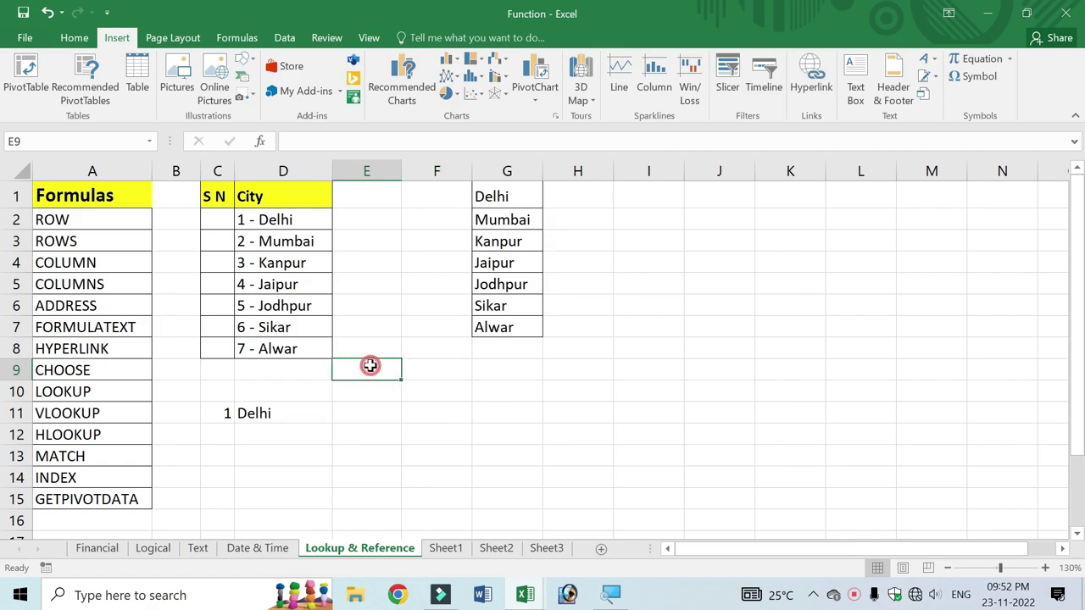
click(100, 370)
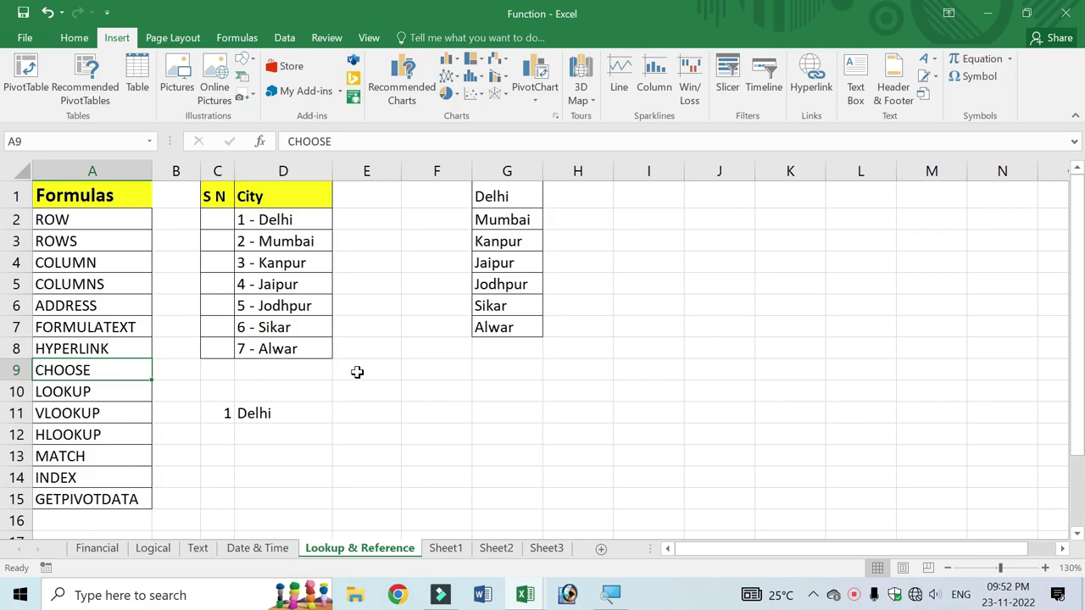
click(357, 372)
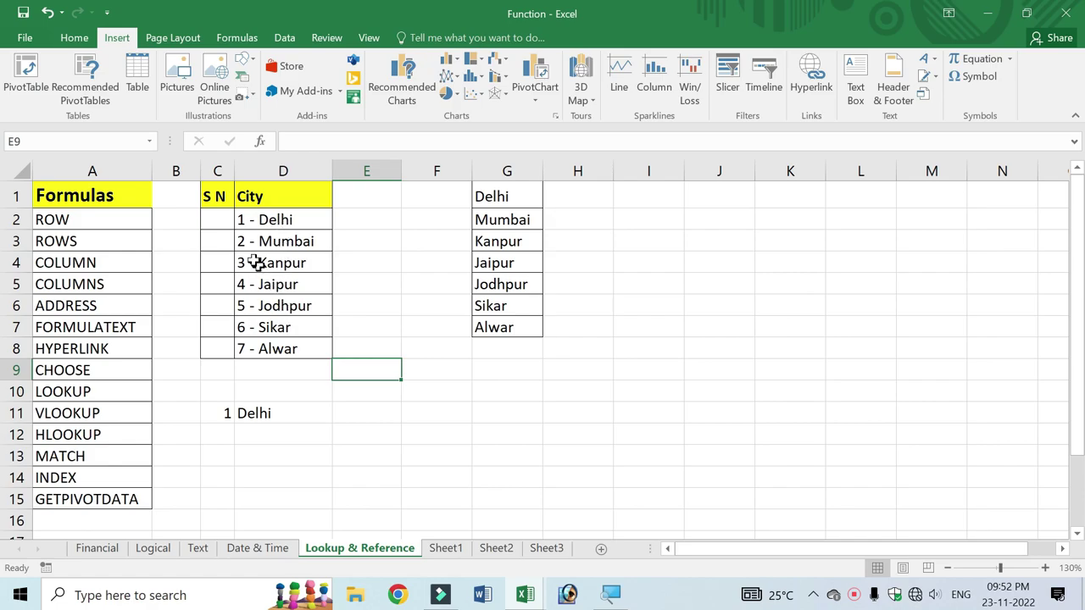
click(222, 220)
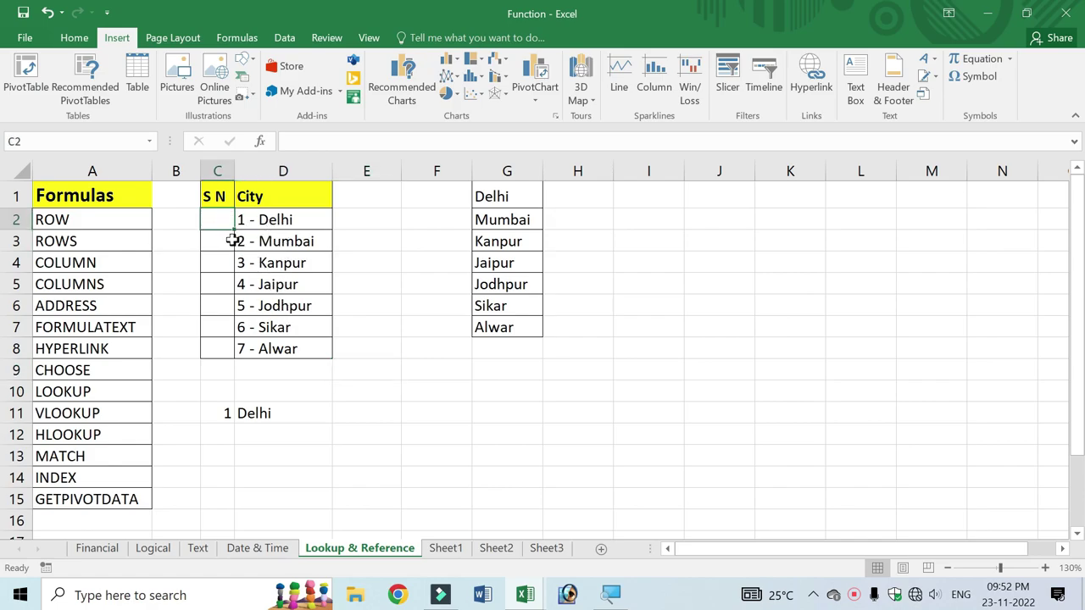
click(226, 240)
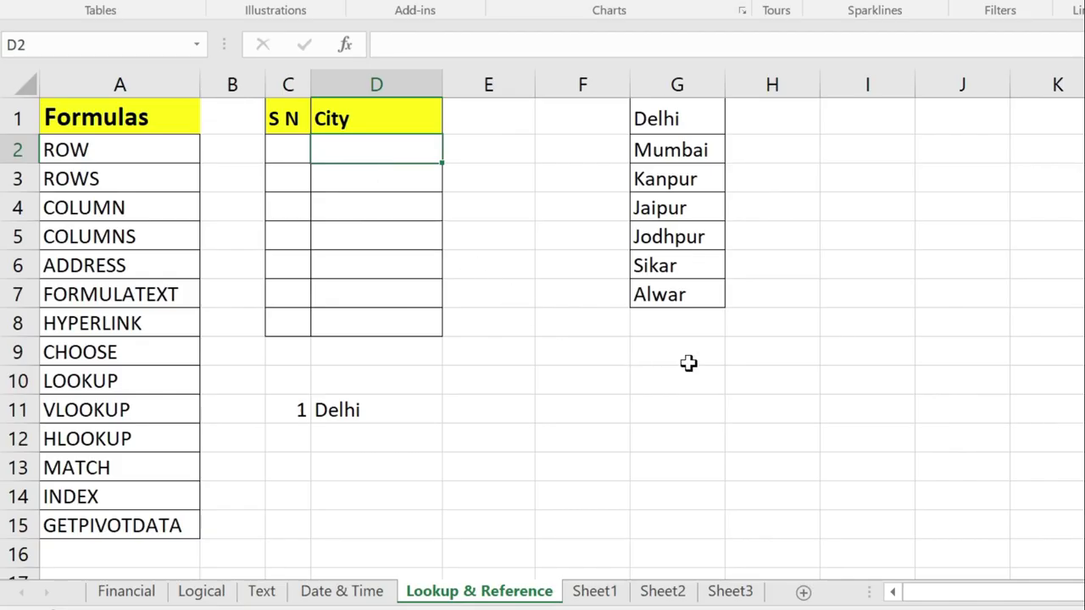
Start a CHOOSE formula in D2 that uses C2 as the index: =CHOOSE(C2,.
text(=chos)
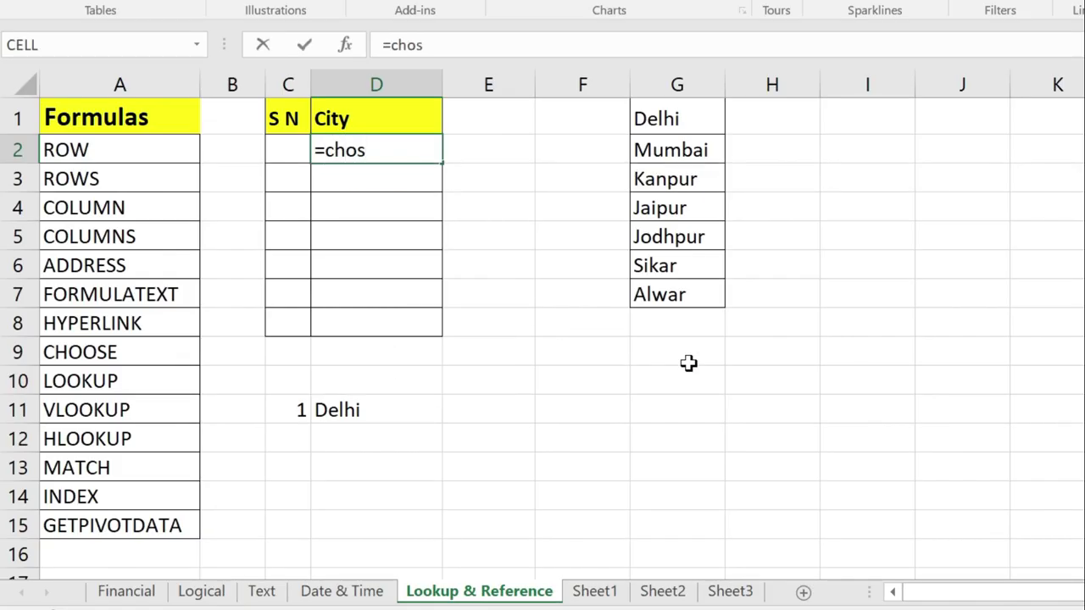
key(BackSpace)
text(o)
text(e)
key(Tab)
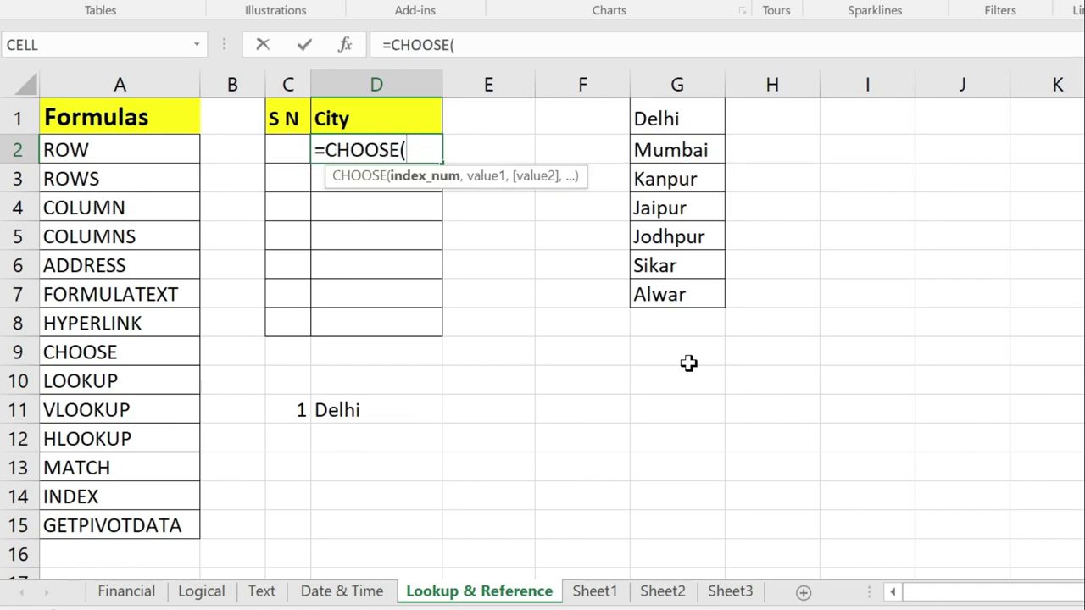
key(Left)
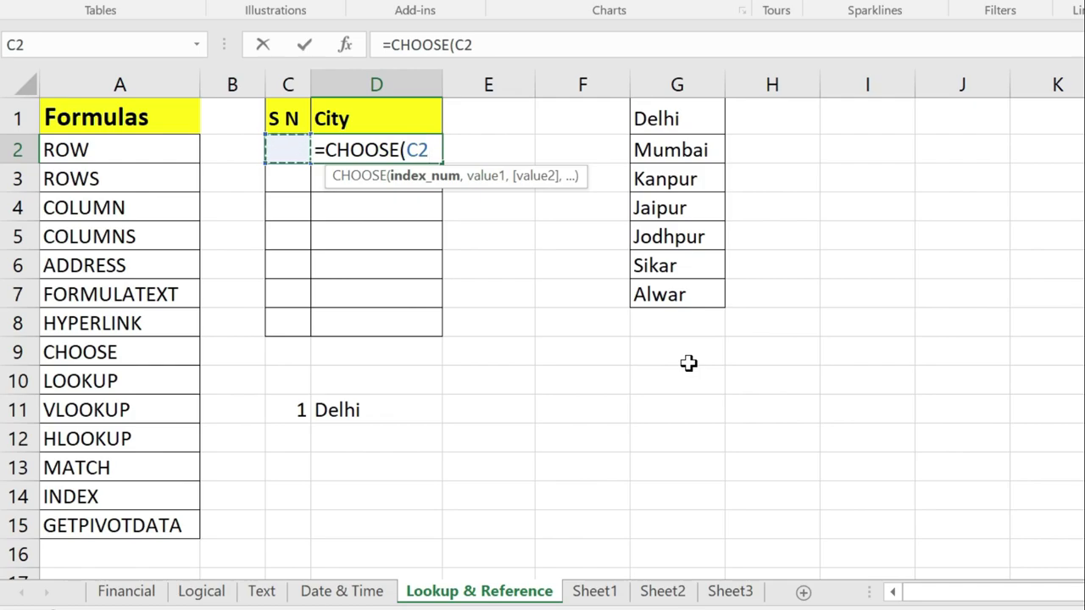
text(,)
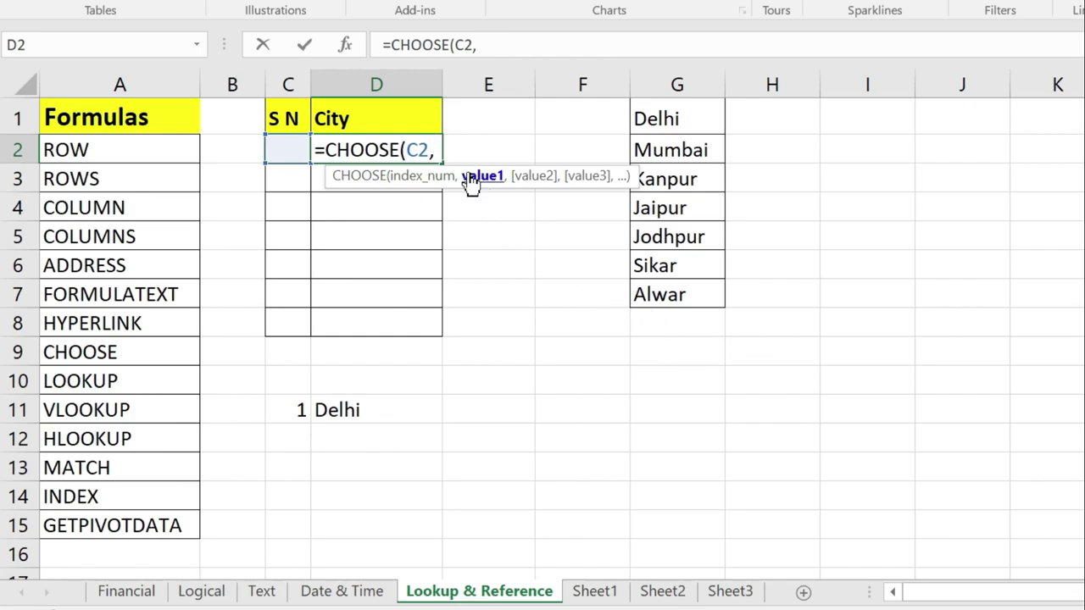
Add the cities G1 through G7 (Delhi to Alwar) as the choices and close the parenthesis.
click(670, 118)
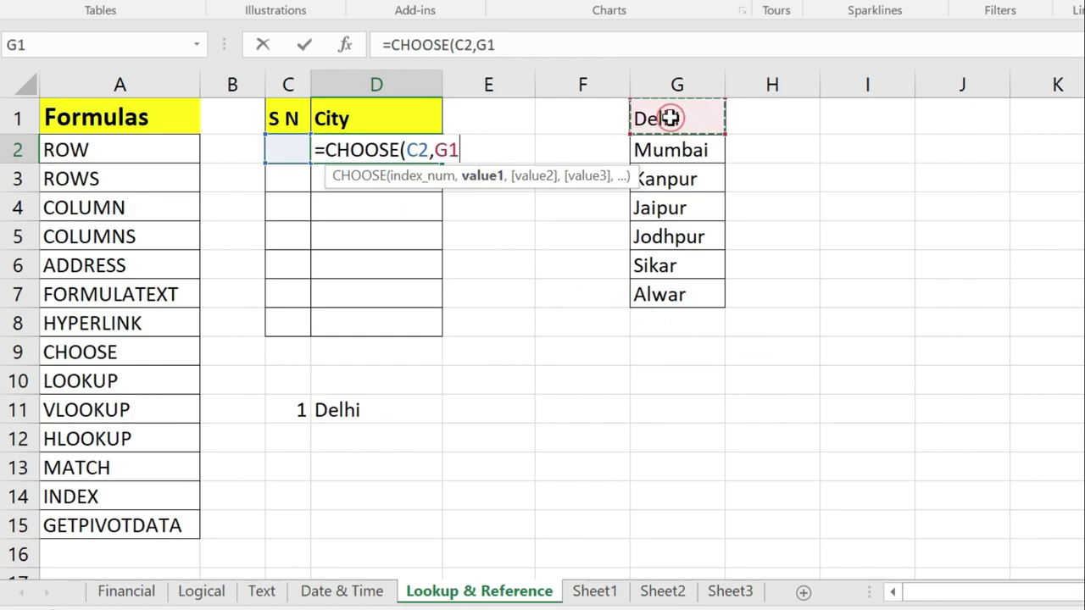
text(,)
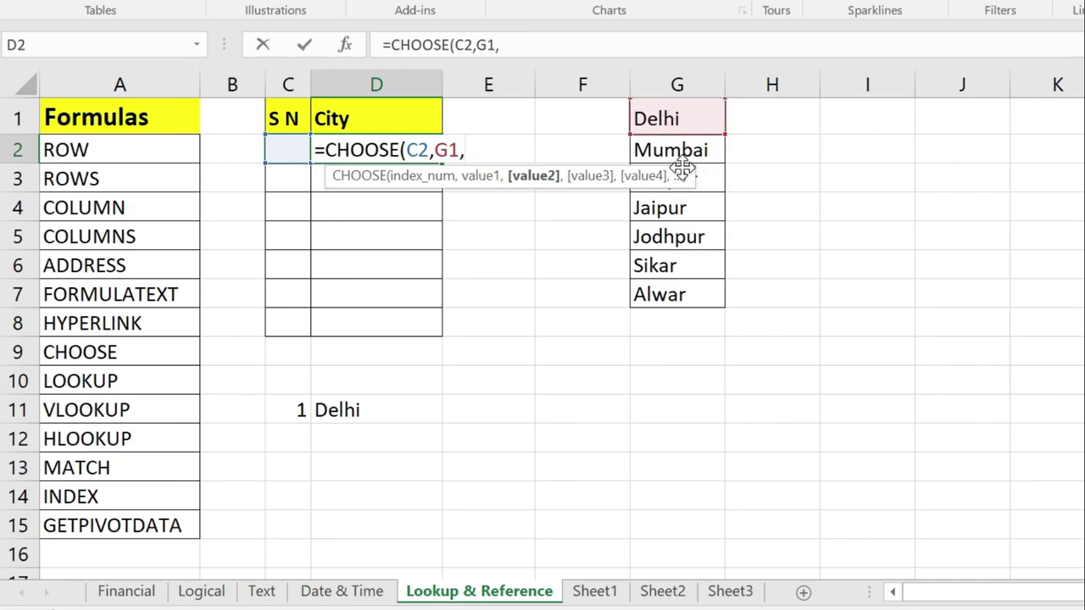
click(688, 150)
text(,)
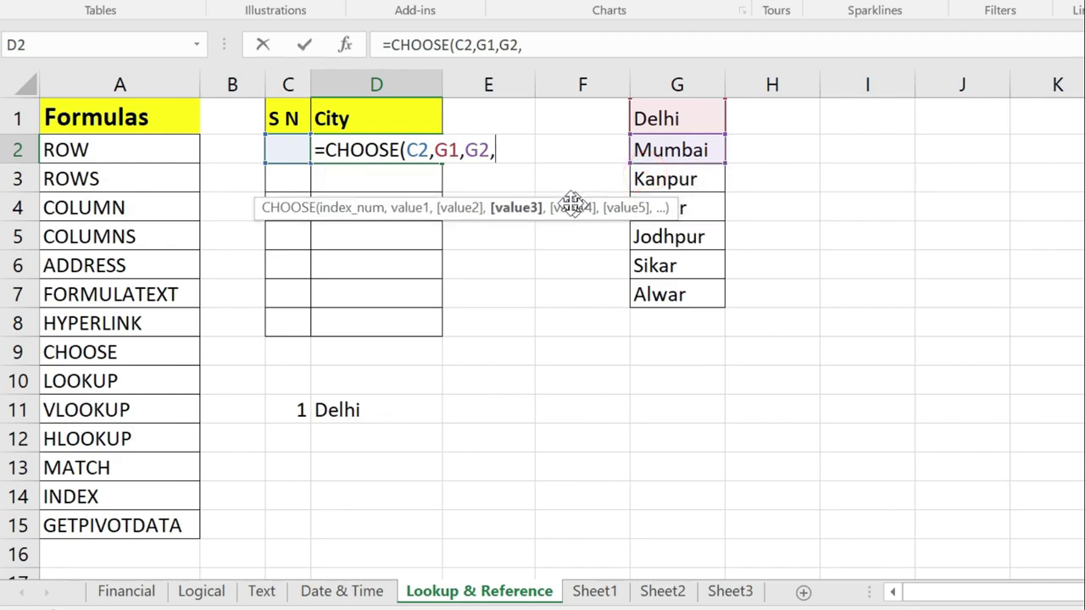
click(686, 178)
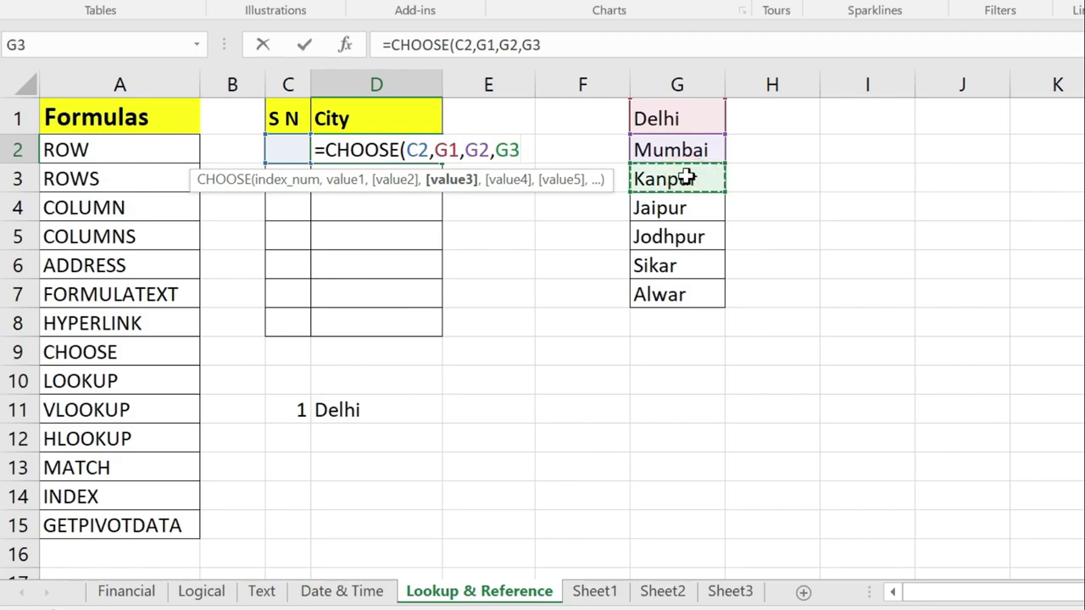
text(,)
click(684, 209)
text(,)
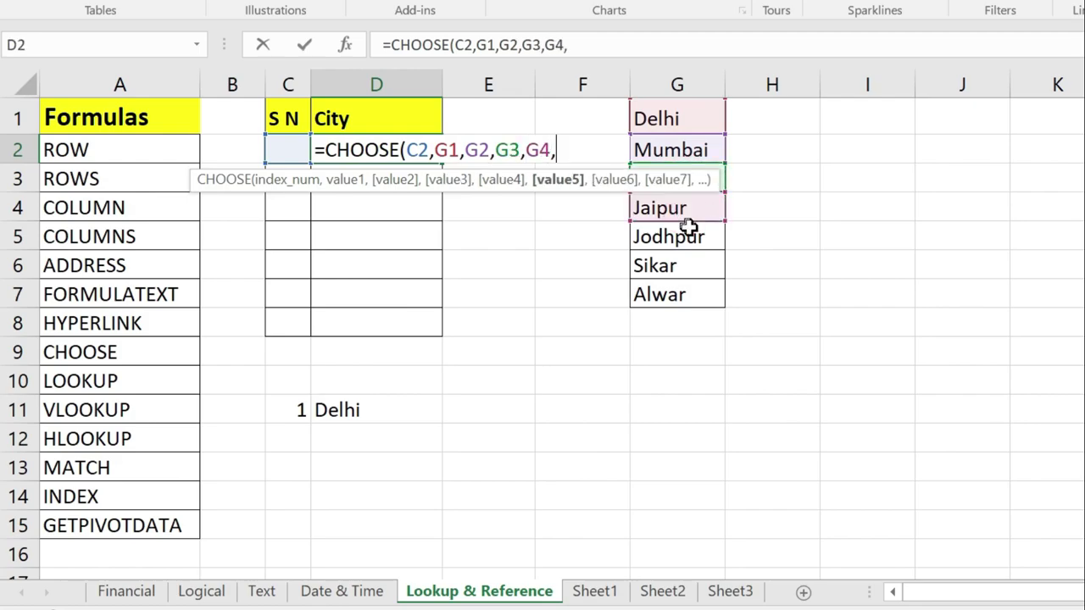
click(693, 236)
text(,)
click(694, 269)
text(,)
click(695, 295)
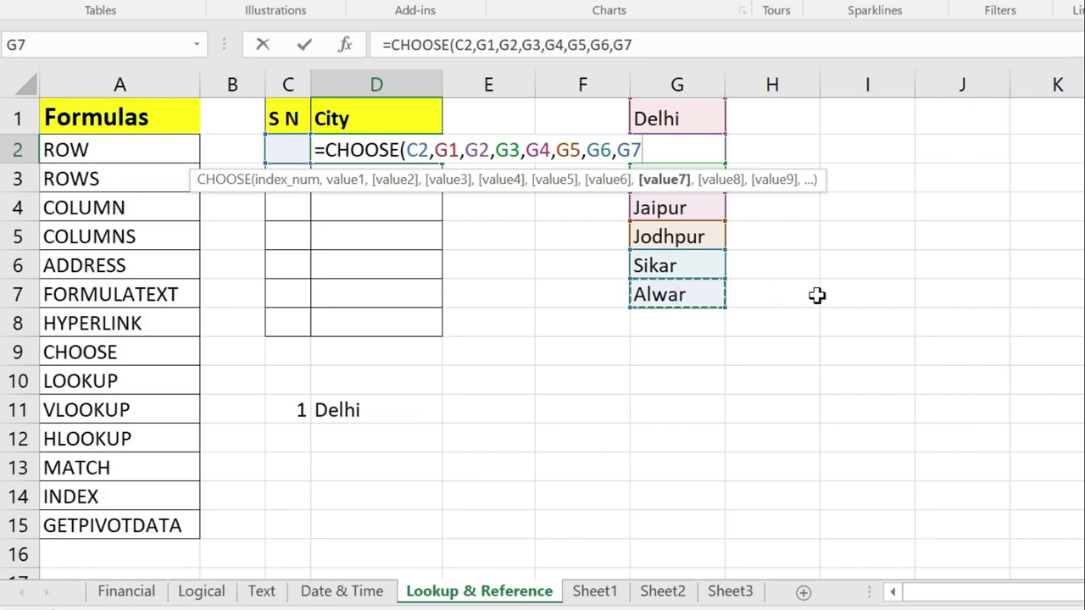
text())
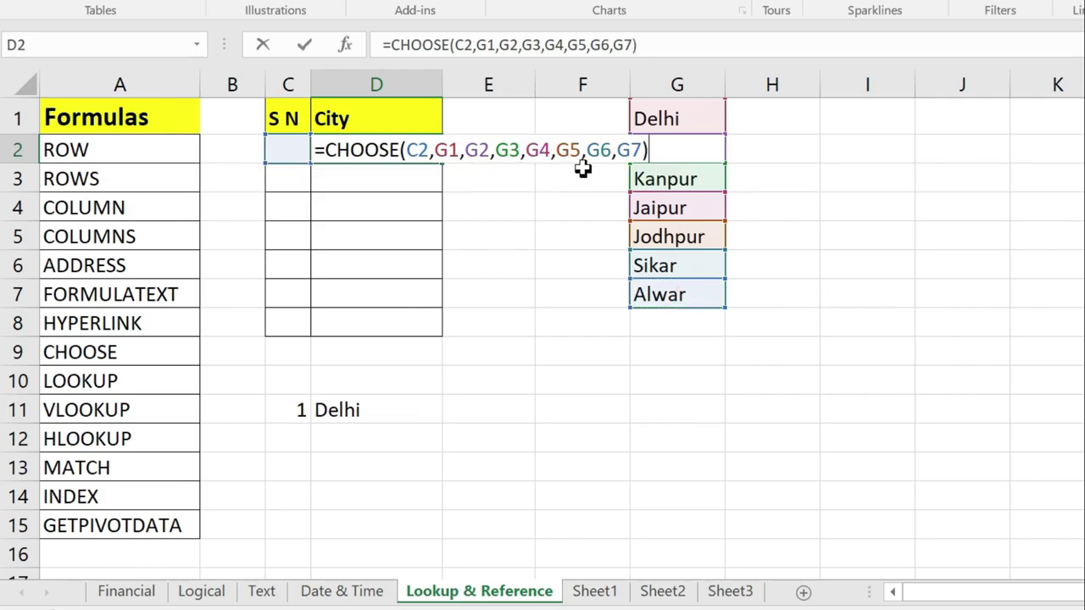
Convert the G1–G7 references in D2's formula to absolute $G$1 through $G$7.
drag(434, 150, 638, 153)
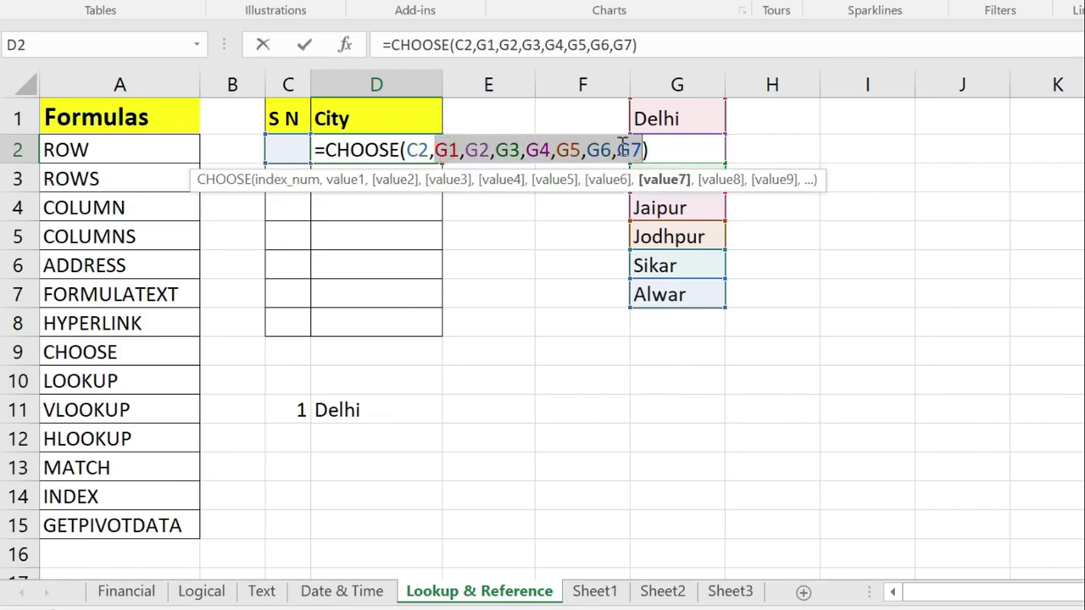
drag(638, 153, 644, 151)
key(F4)
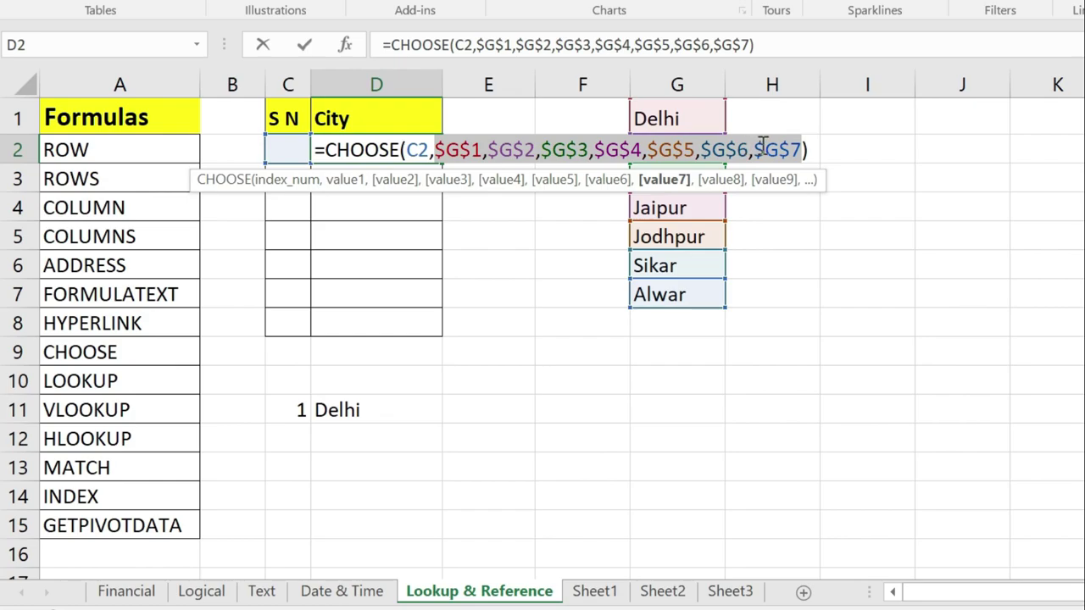
click(757, 147)
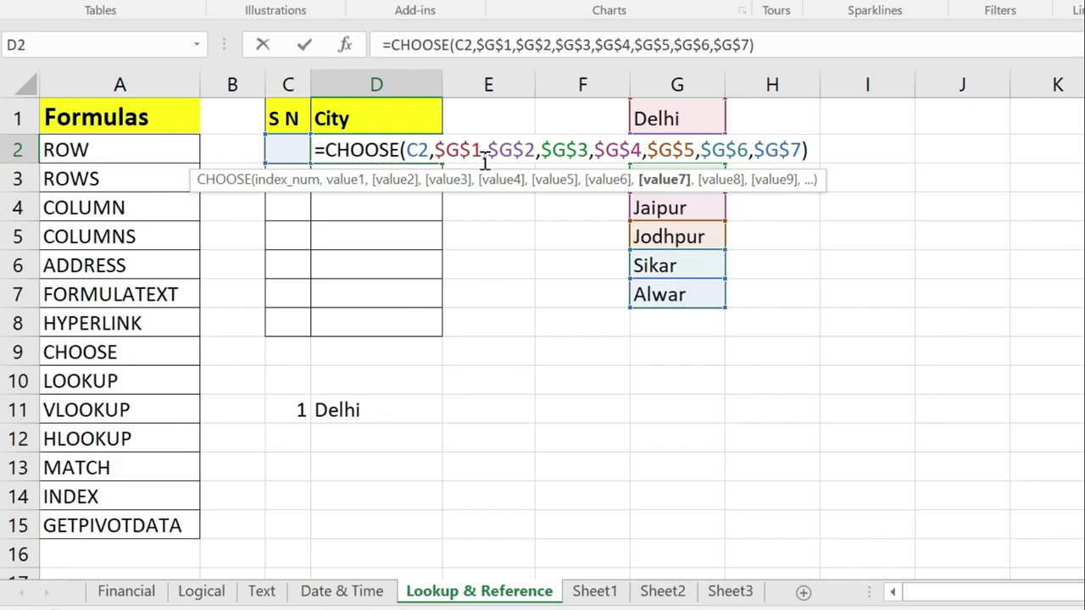
click(420, 149)
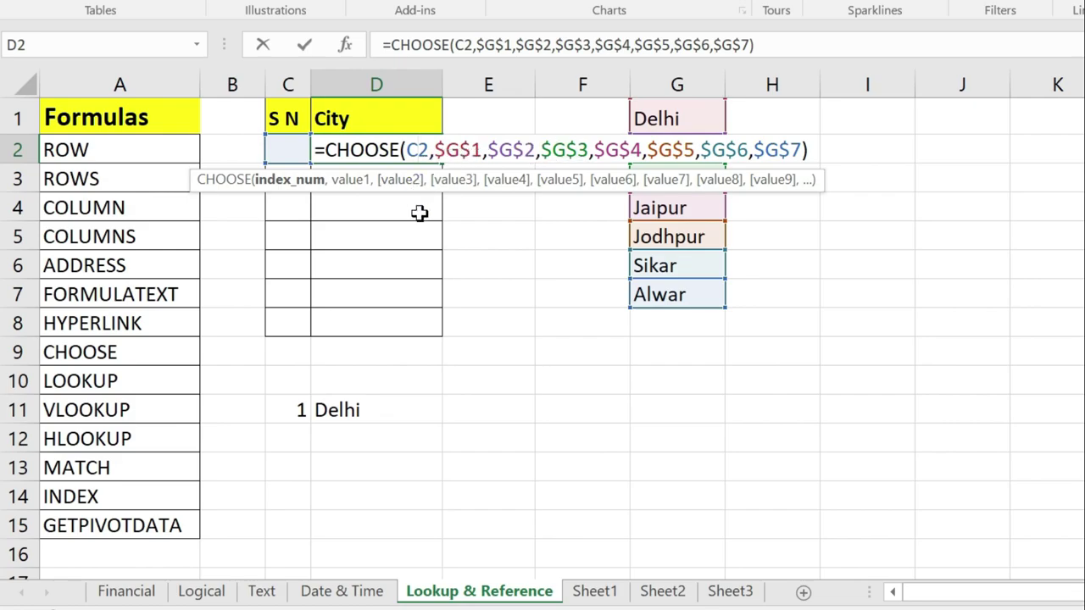
Commit the D2 CHOOSE formula, enter 1 in C2, and fill the formula down to D8.
key(Return)
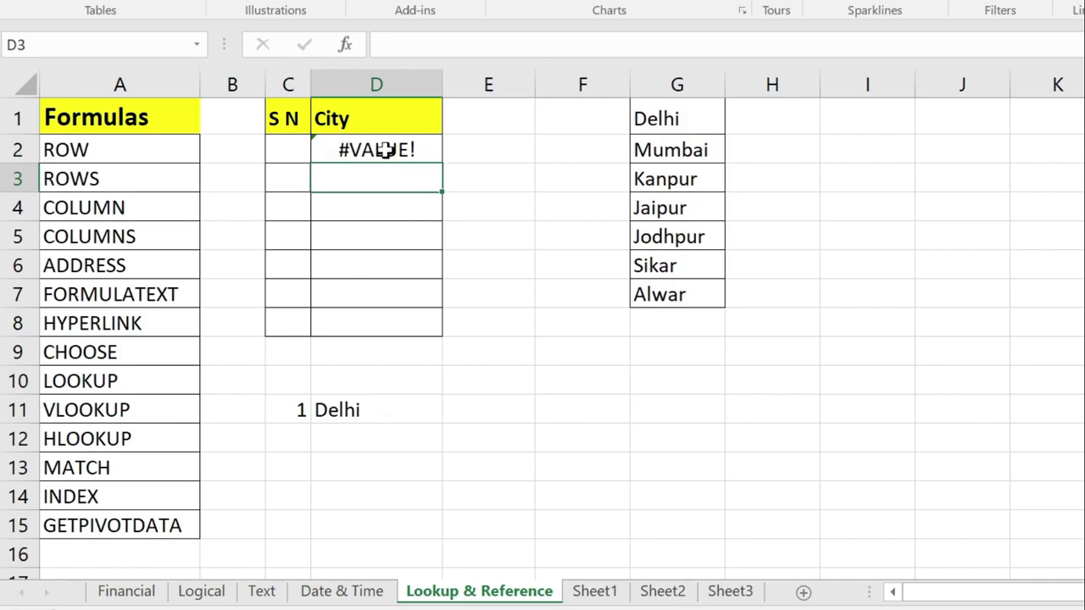
click(293, 150)
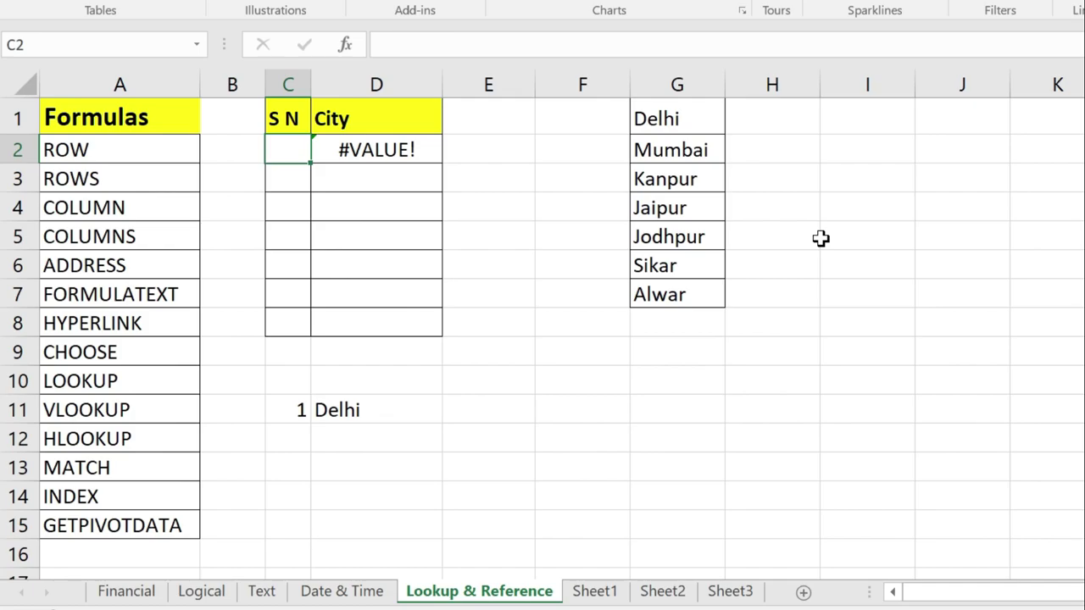
text(1)
key(Return)
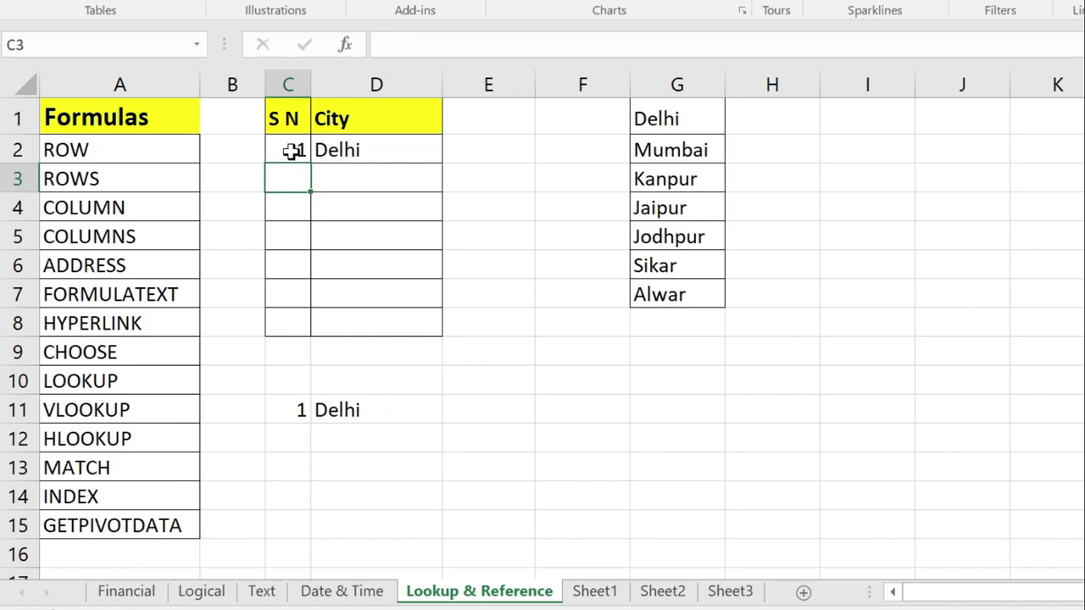
click(327, 150)
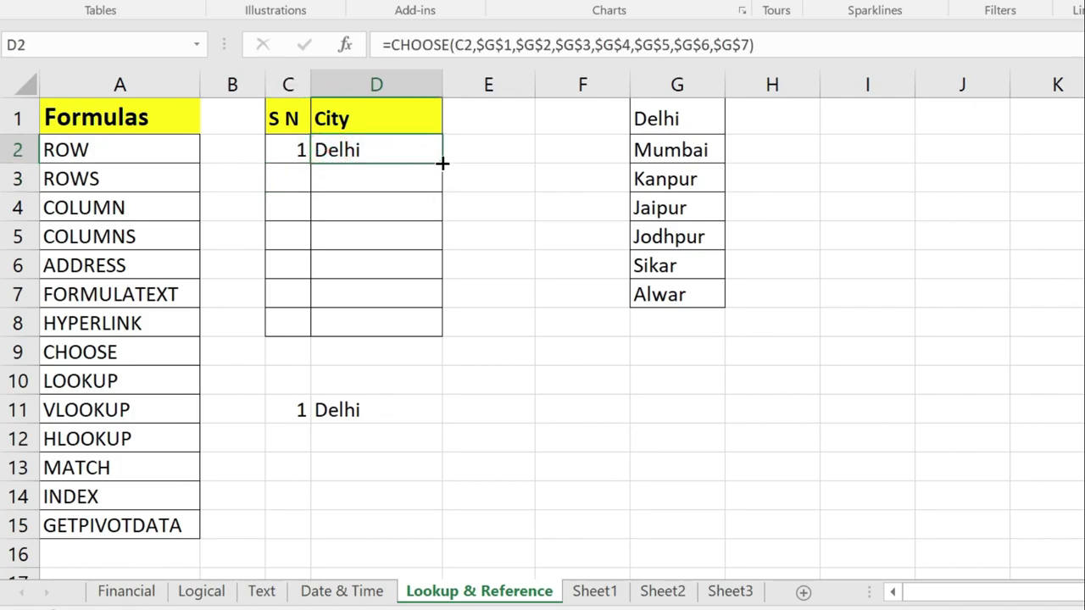
drag(441, 163, 441, 331)
Number C3:C8 with serial numbers 2 through 7 so all seven cities appear.
key(Left)
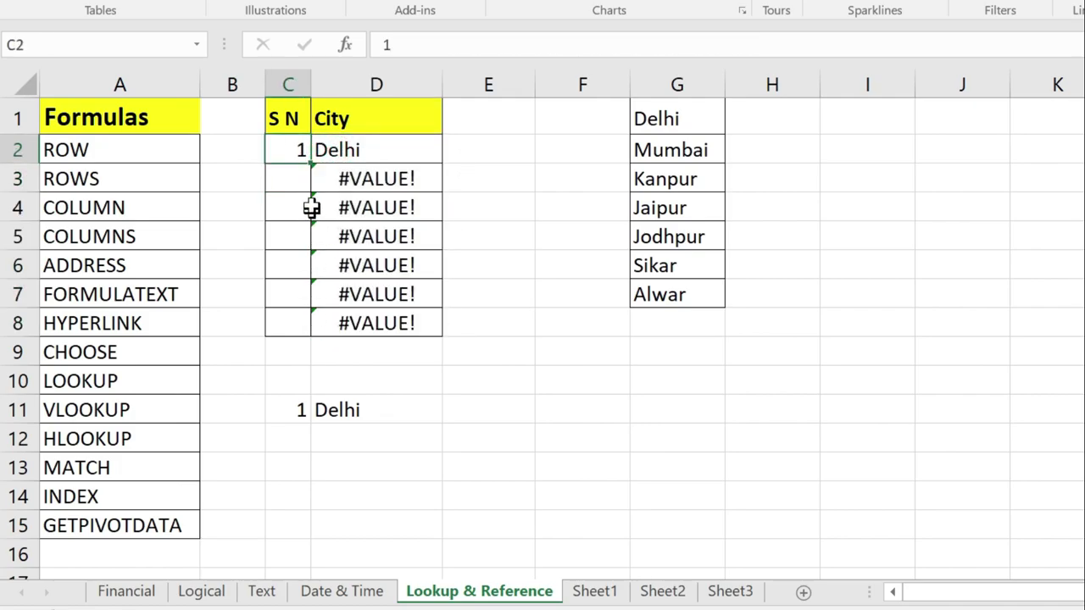
click(298, 168)
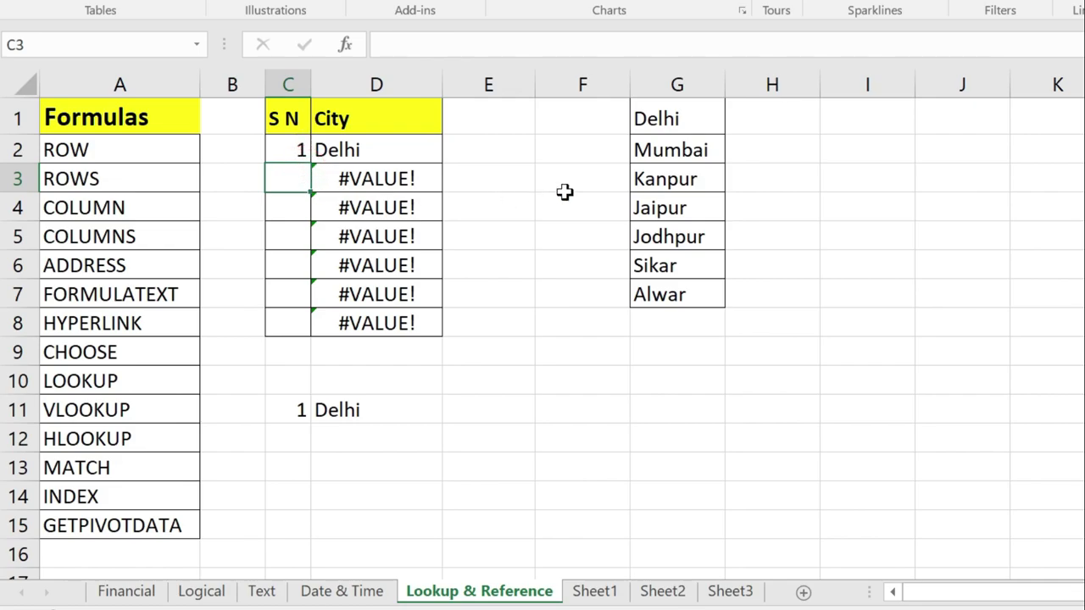
text(2)
key(Return)
text(3)
key(Return)
text(4)
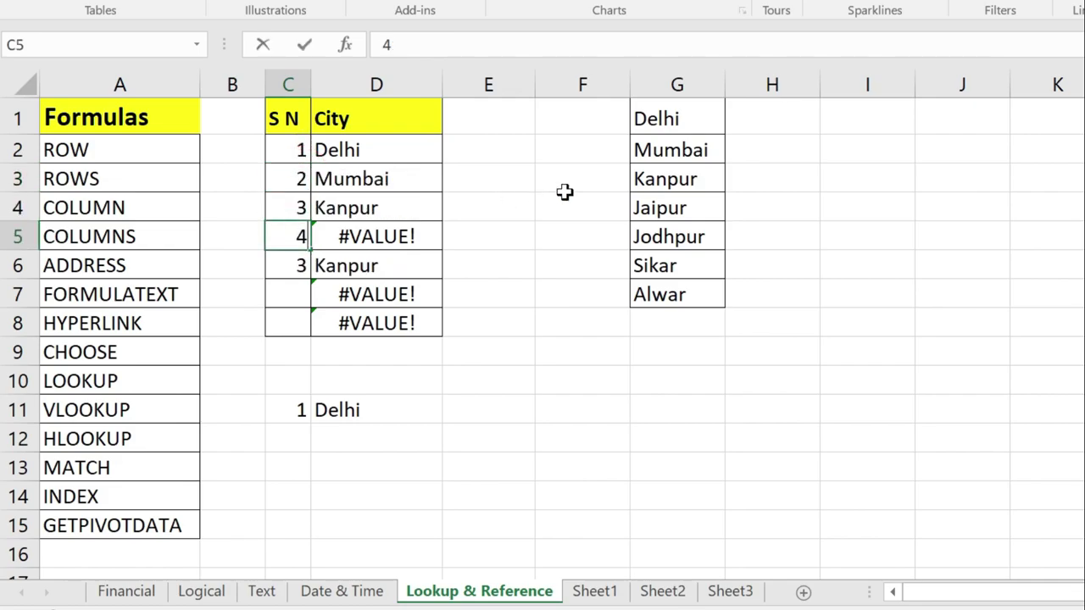
key(Return)
text(3)
key(ctrl+Return)
text(5)
key(Return)
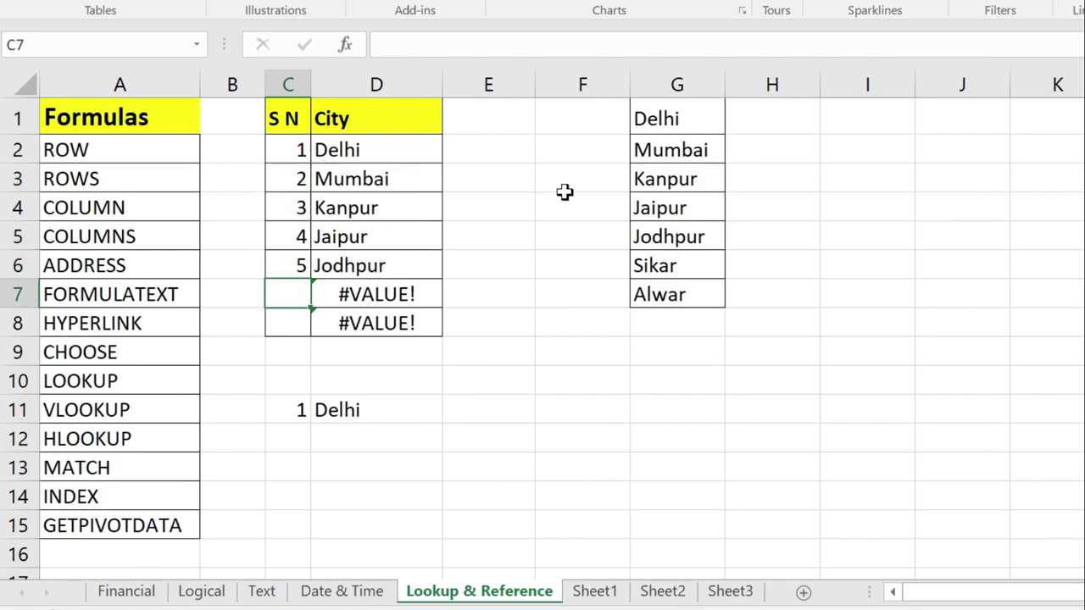
text(6)
key(Return)
text(7)
key(Return)
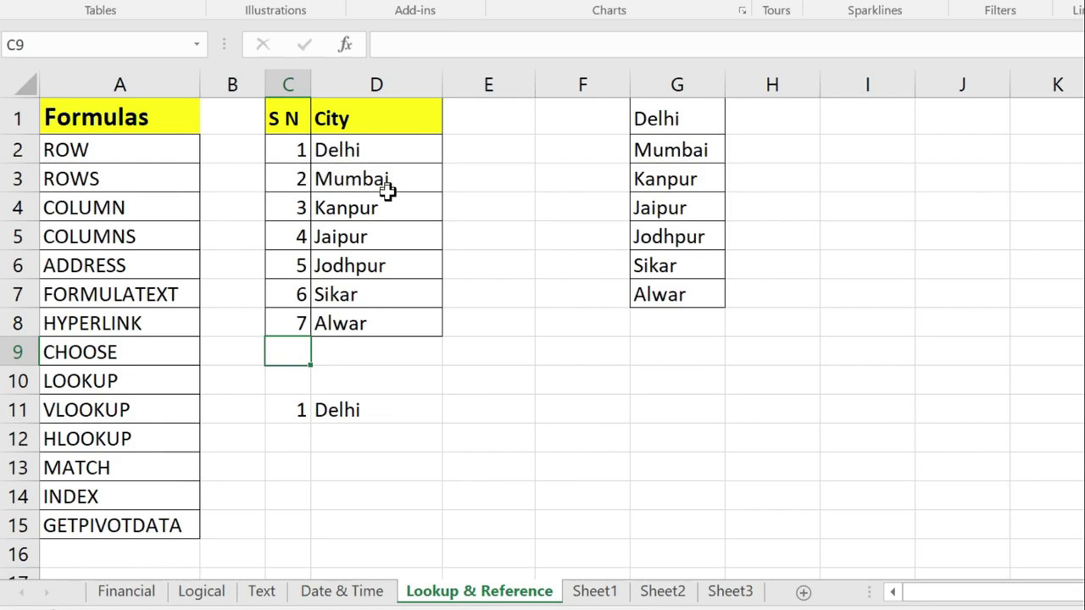
click(360, 327)
click(286, 325)
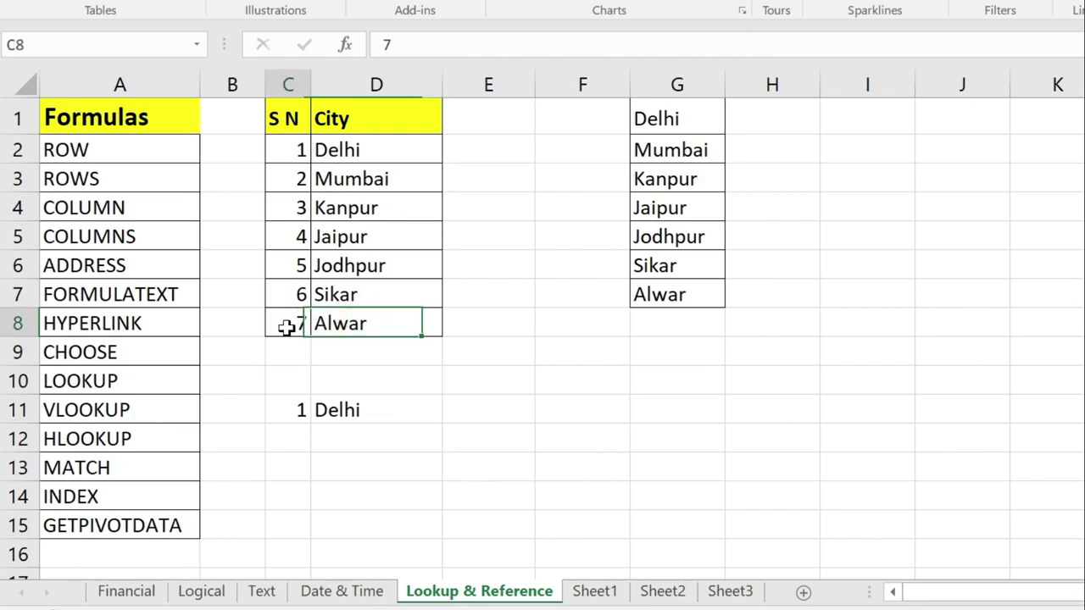
click(351, 297)
click(291, 294)
click(377, 206)
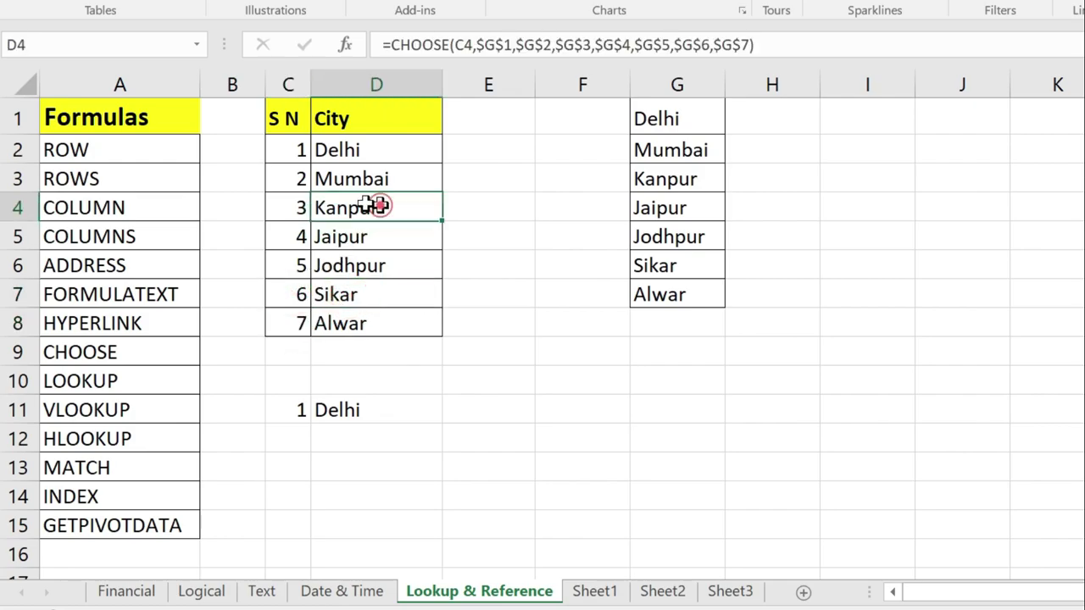
click(287, 208)
click(343, 154)
click(301, 156)
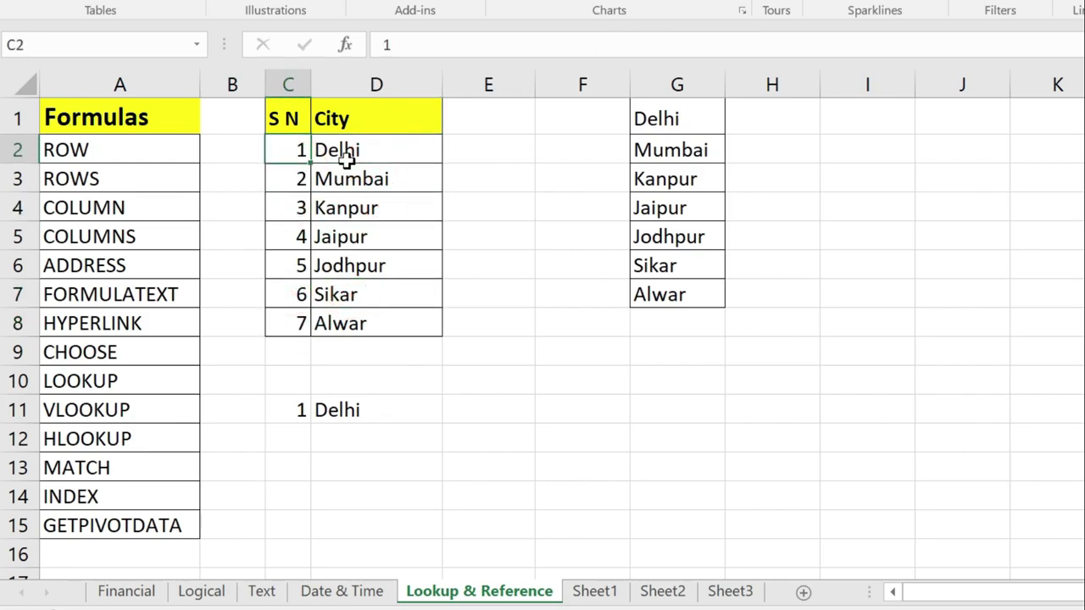
click(350, 233)
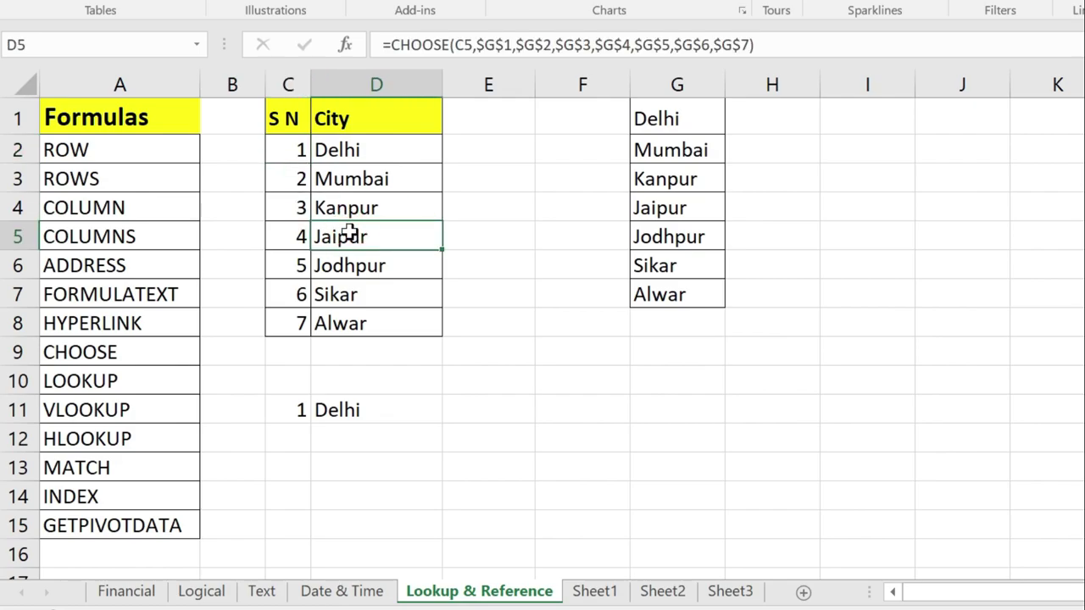
click(674, 118)
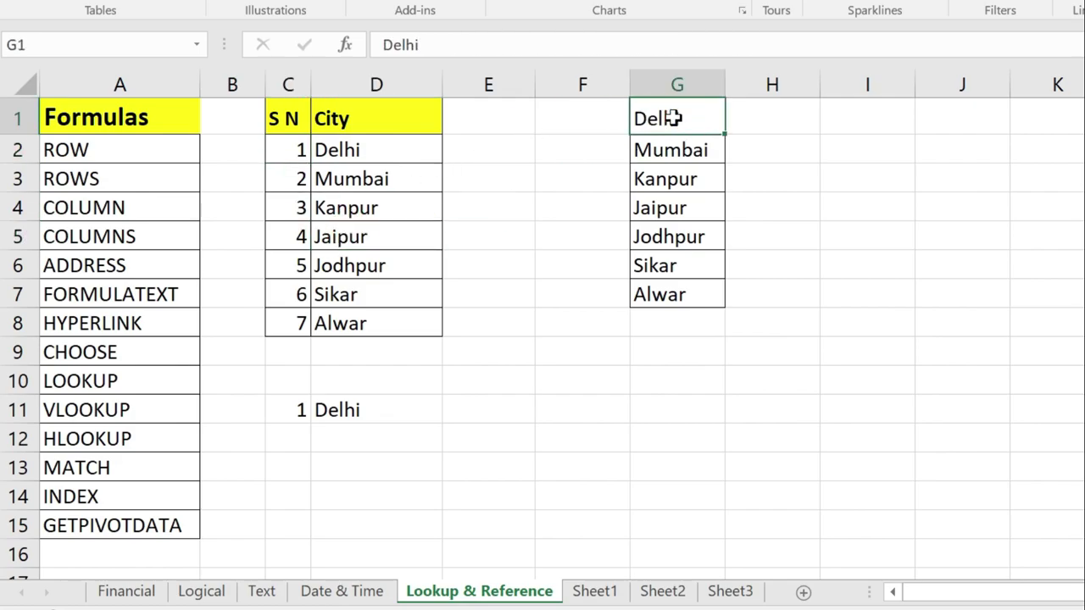
click(672, 117)
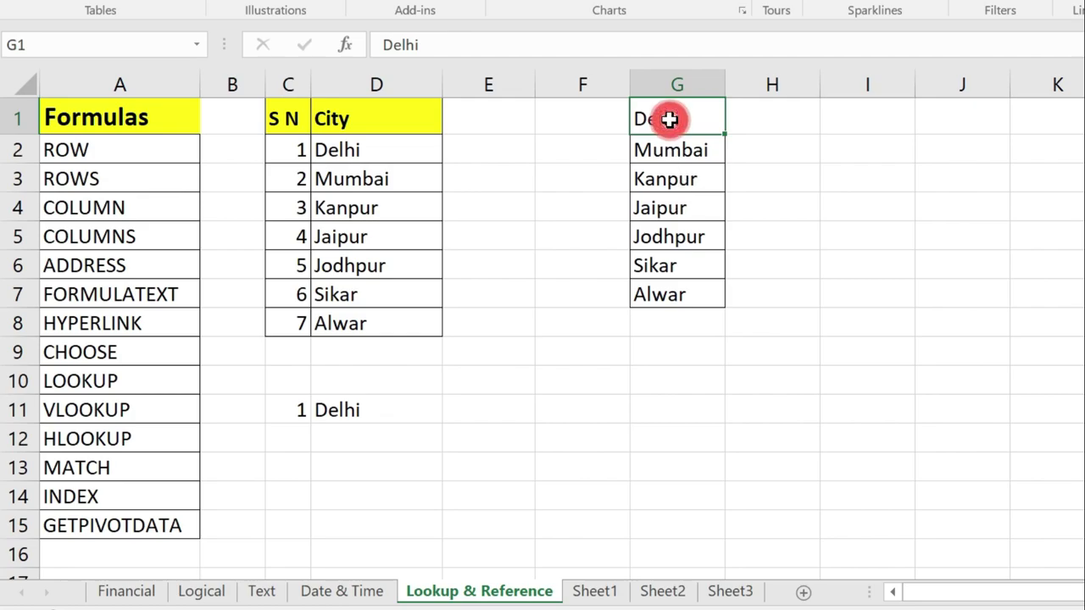
click(307, 148)
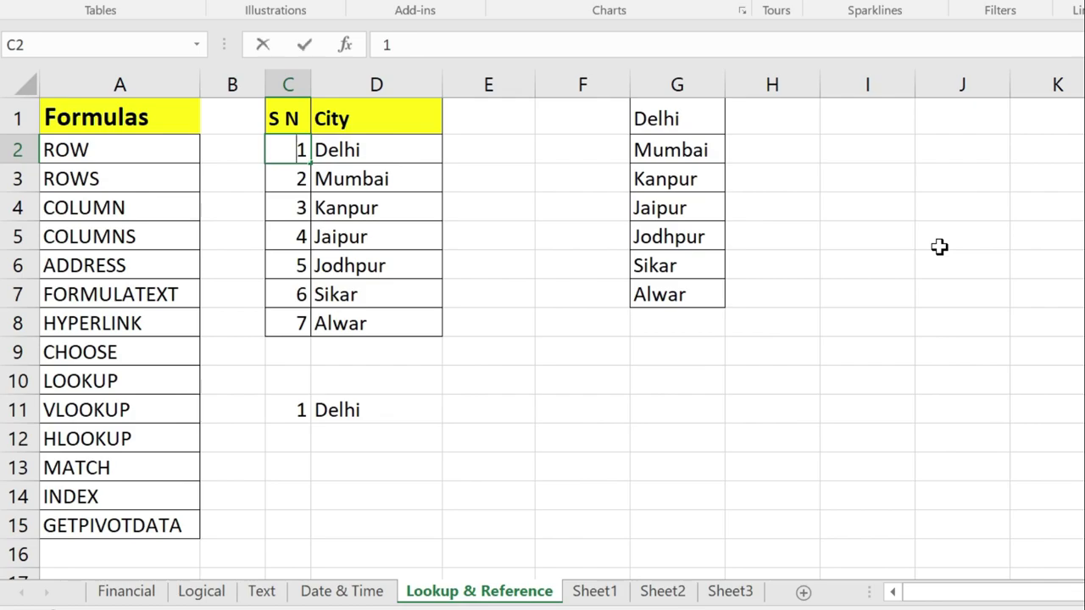
text(9)
key(Return)
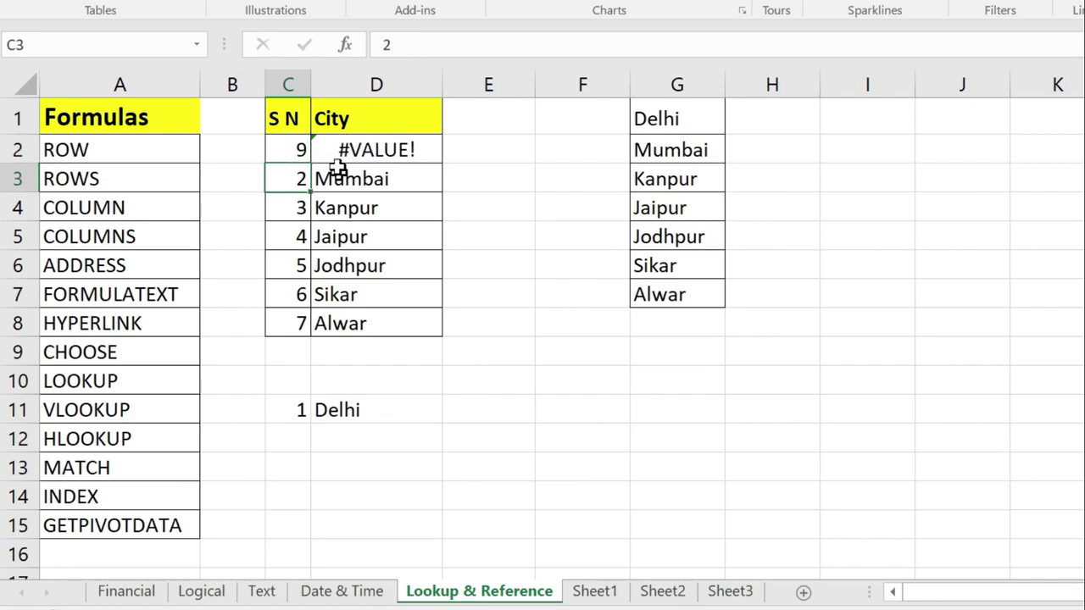
click(290, 150)
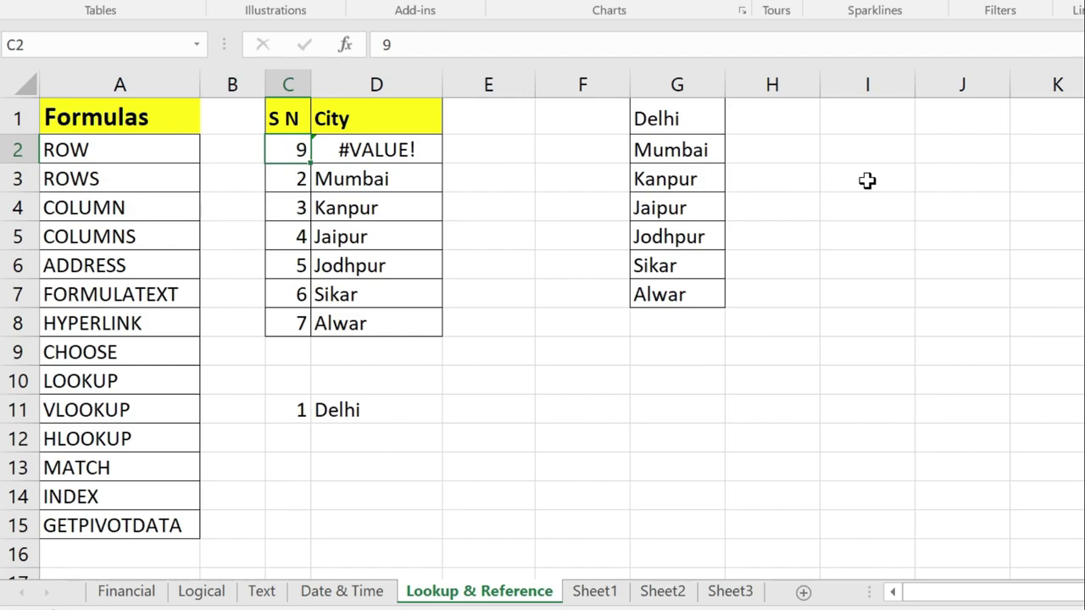
text(1)
key(Return)
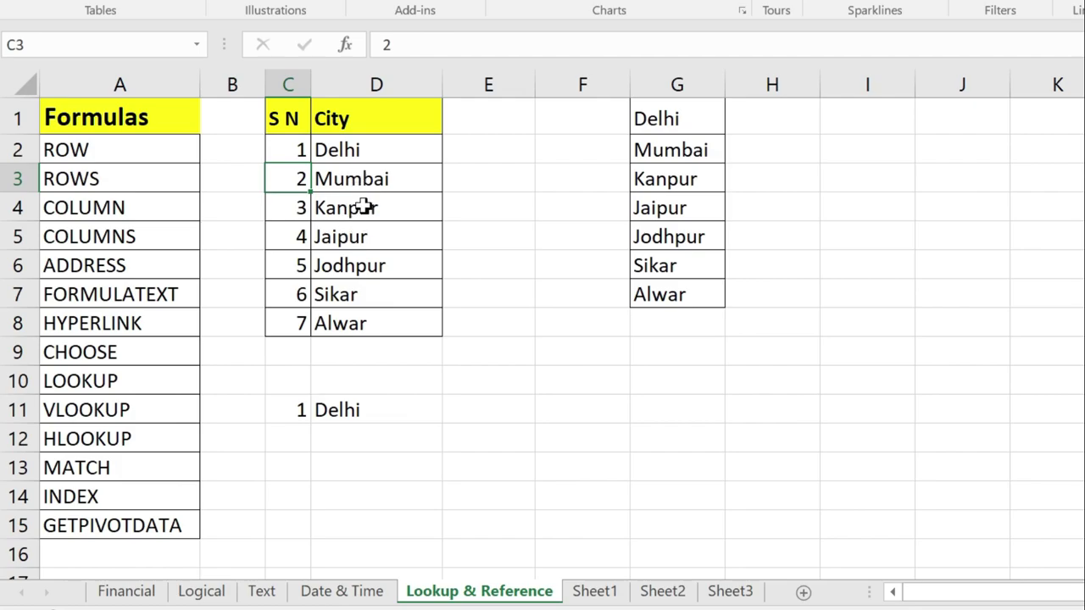
drag(381, 146, 386, 324)
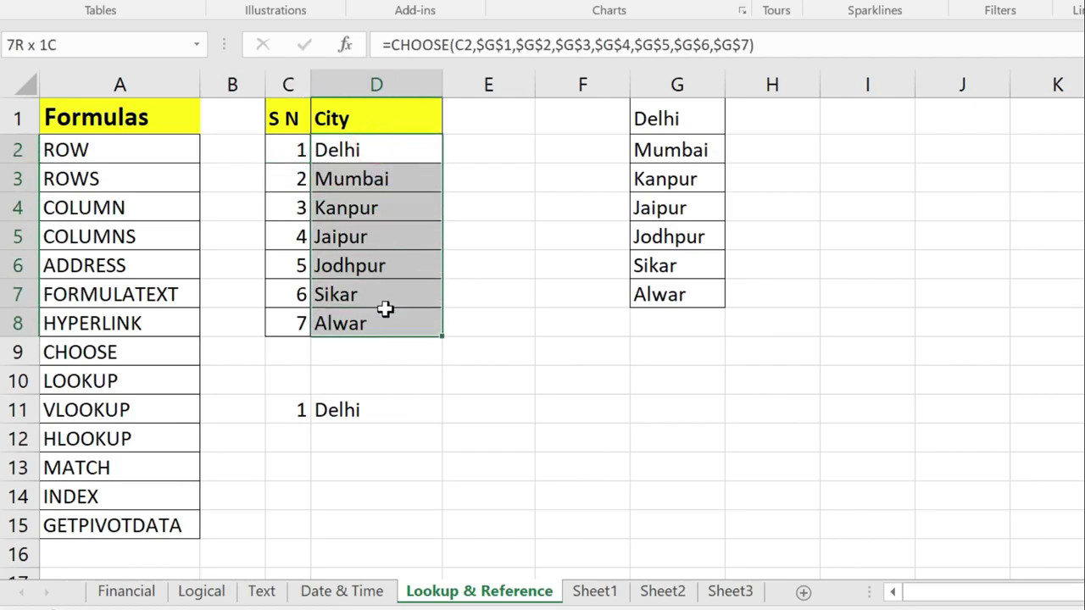
click(387, 179)
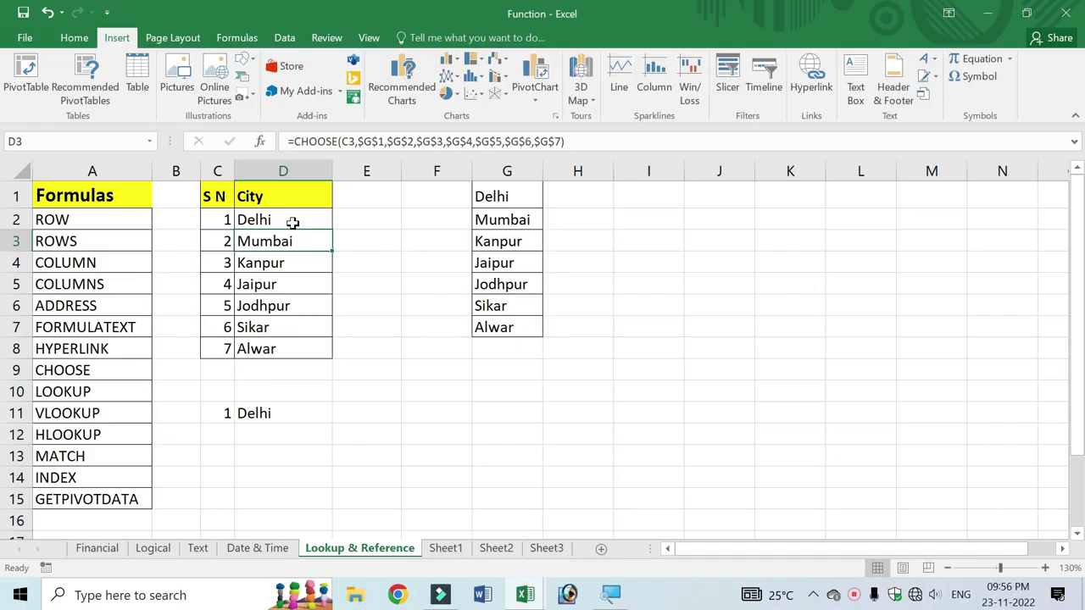
click(388, 153)
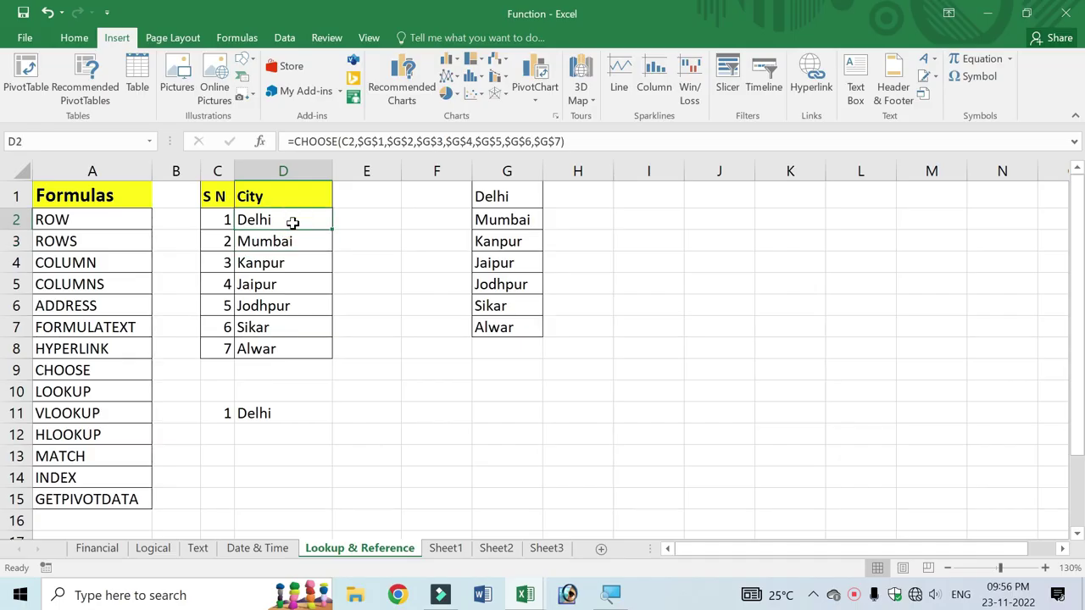
click(222, 412)
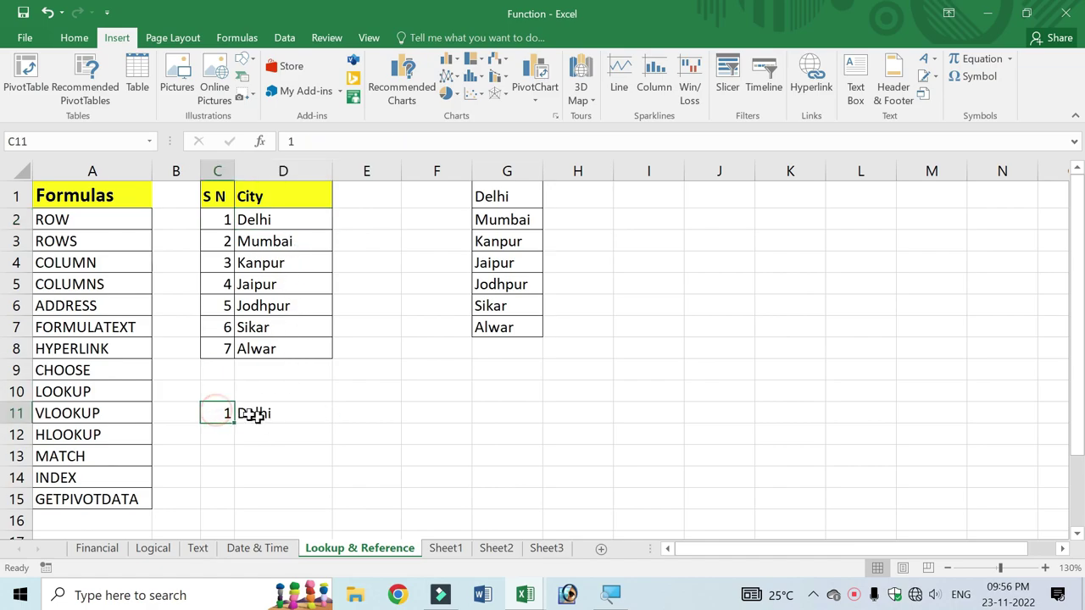
text(3)
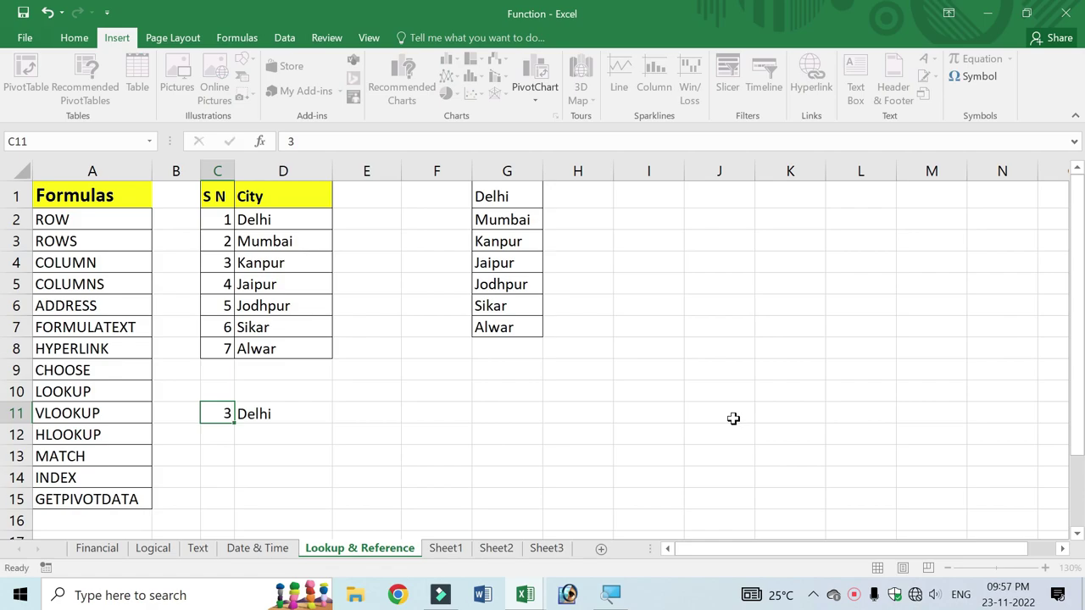
key(Return)
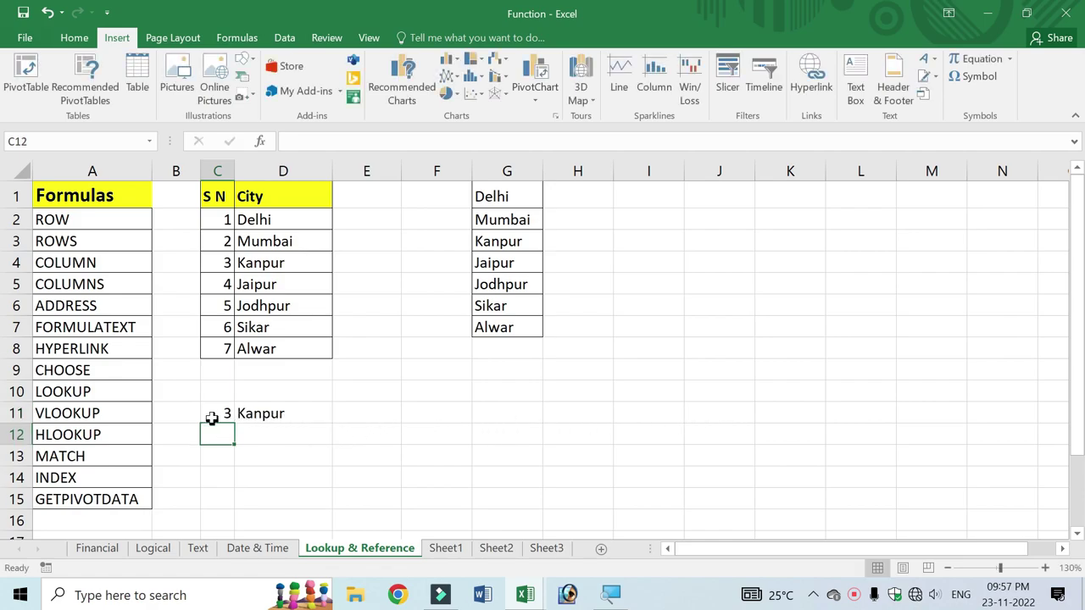
click(215, 414)
key(F2)
key(BackSpace)
text(2)
key(Return)
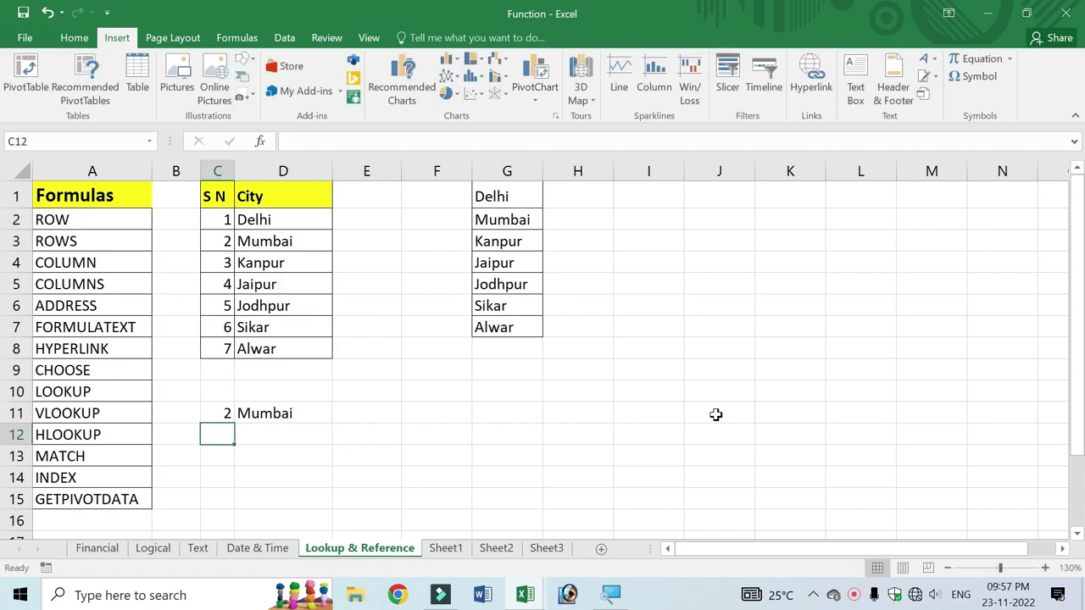
click(222, 413)
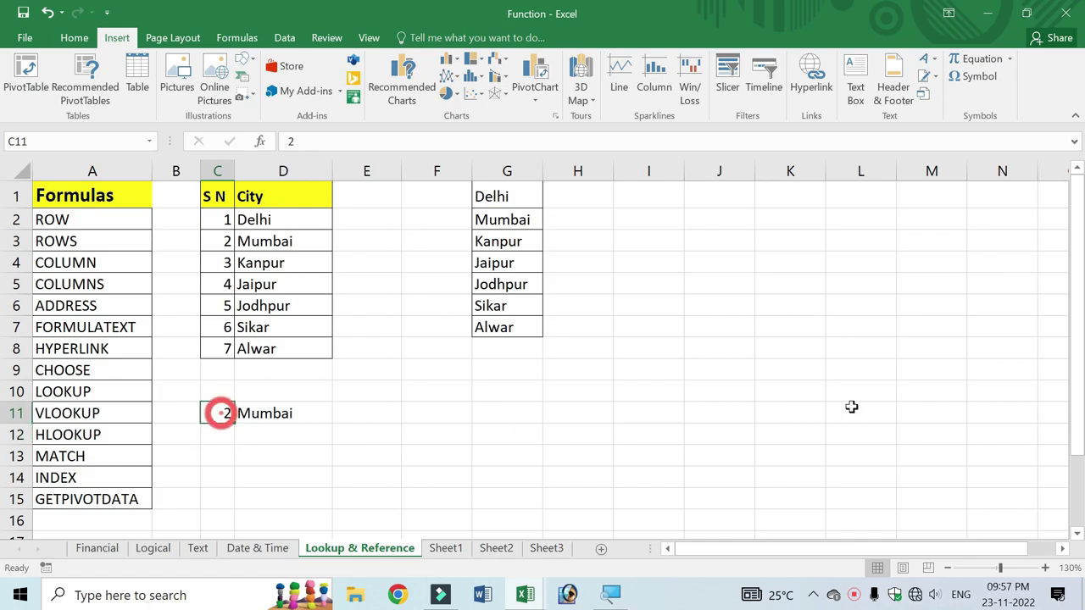
text(1)
key(Return)
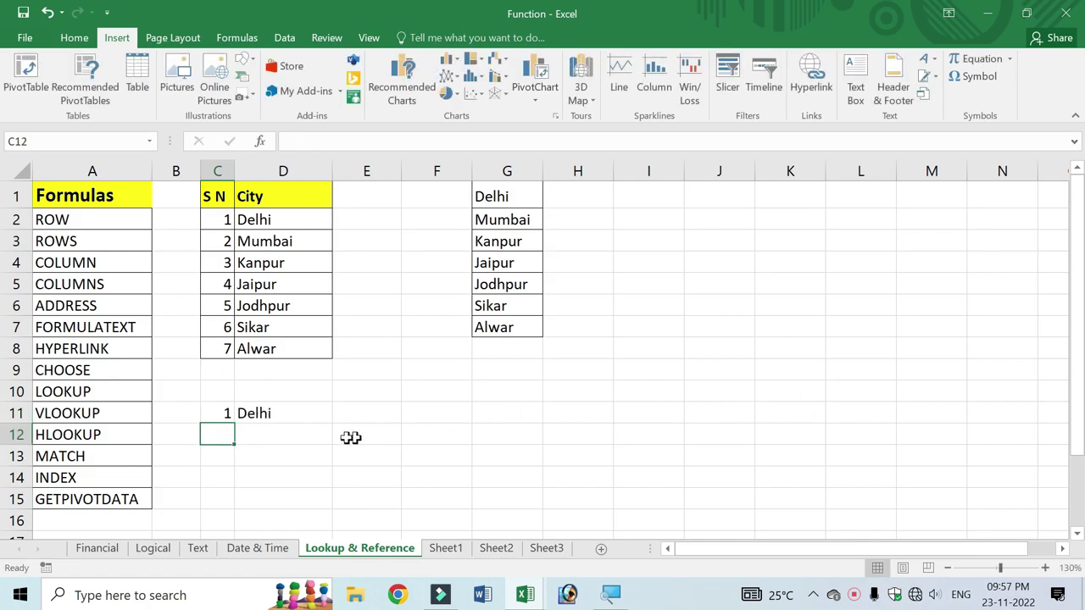
click(275, 412)
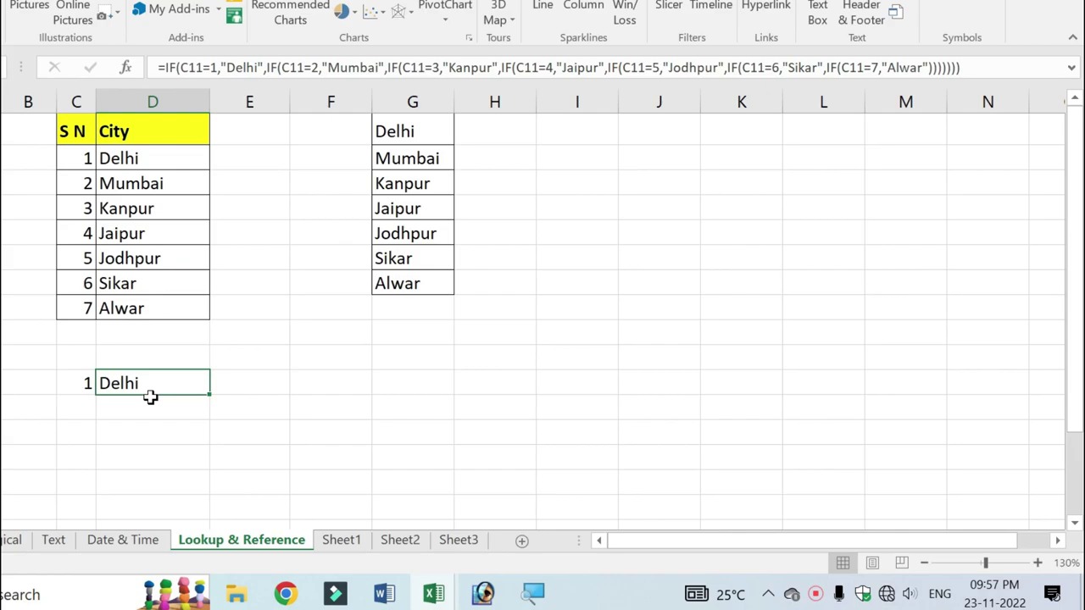
double_click(280, 421)
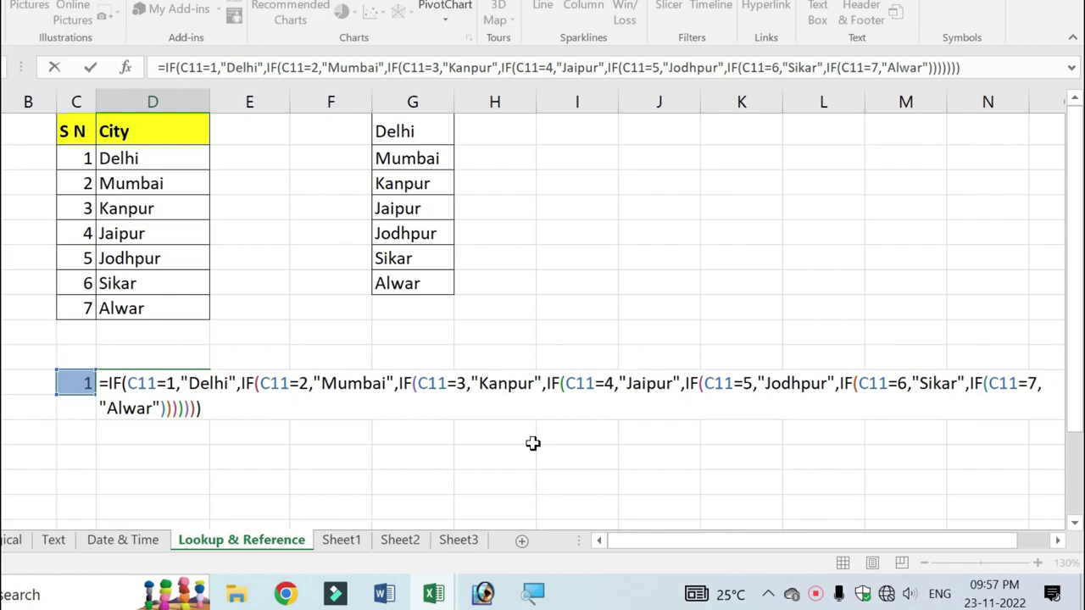
key(Return)
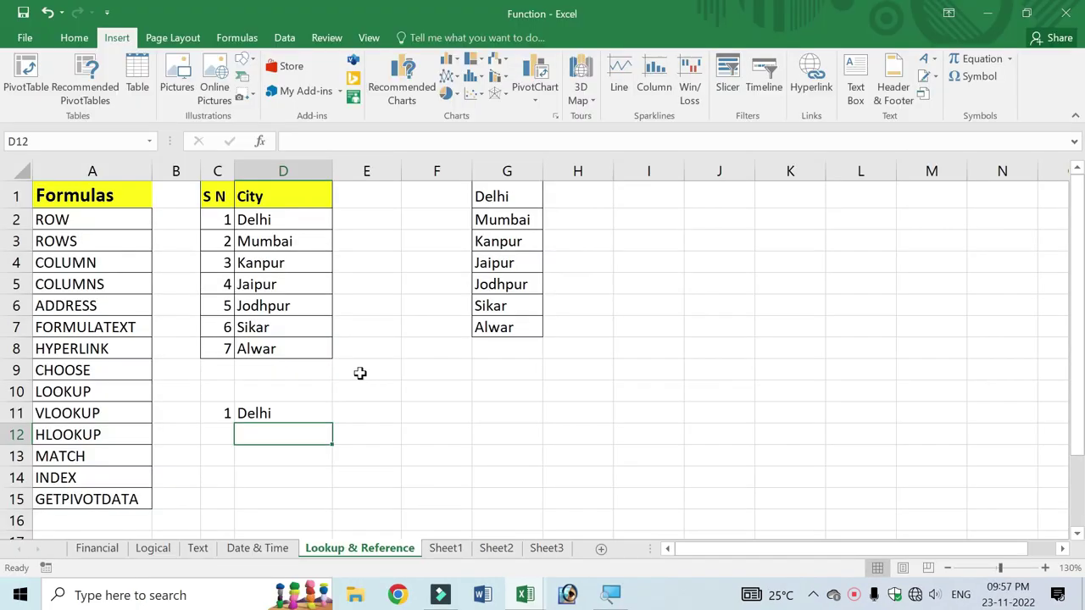